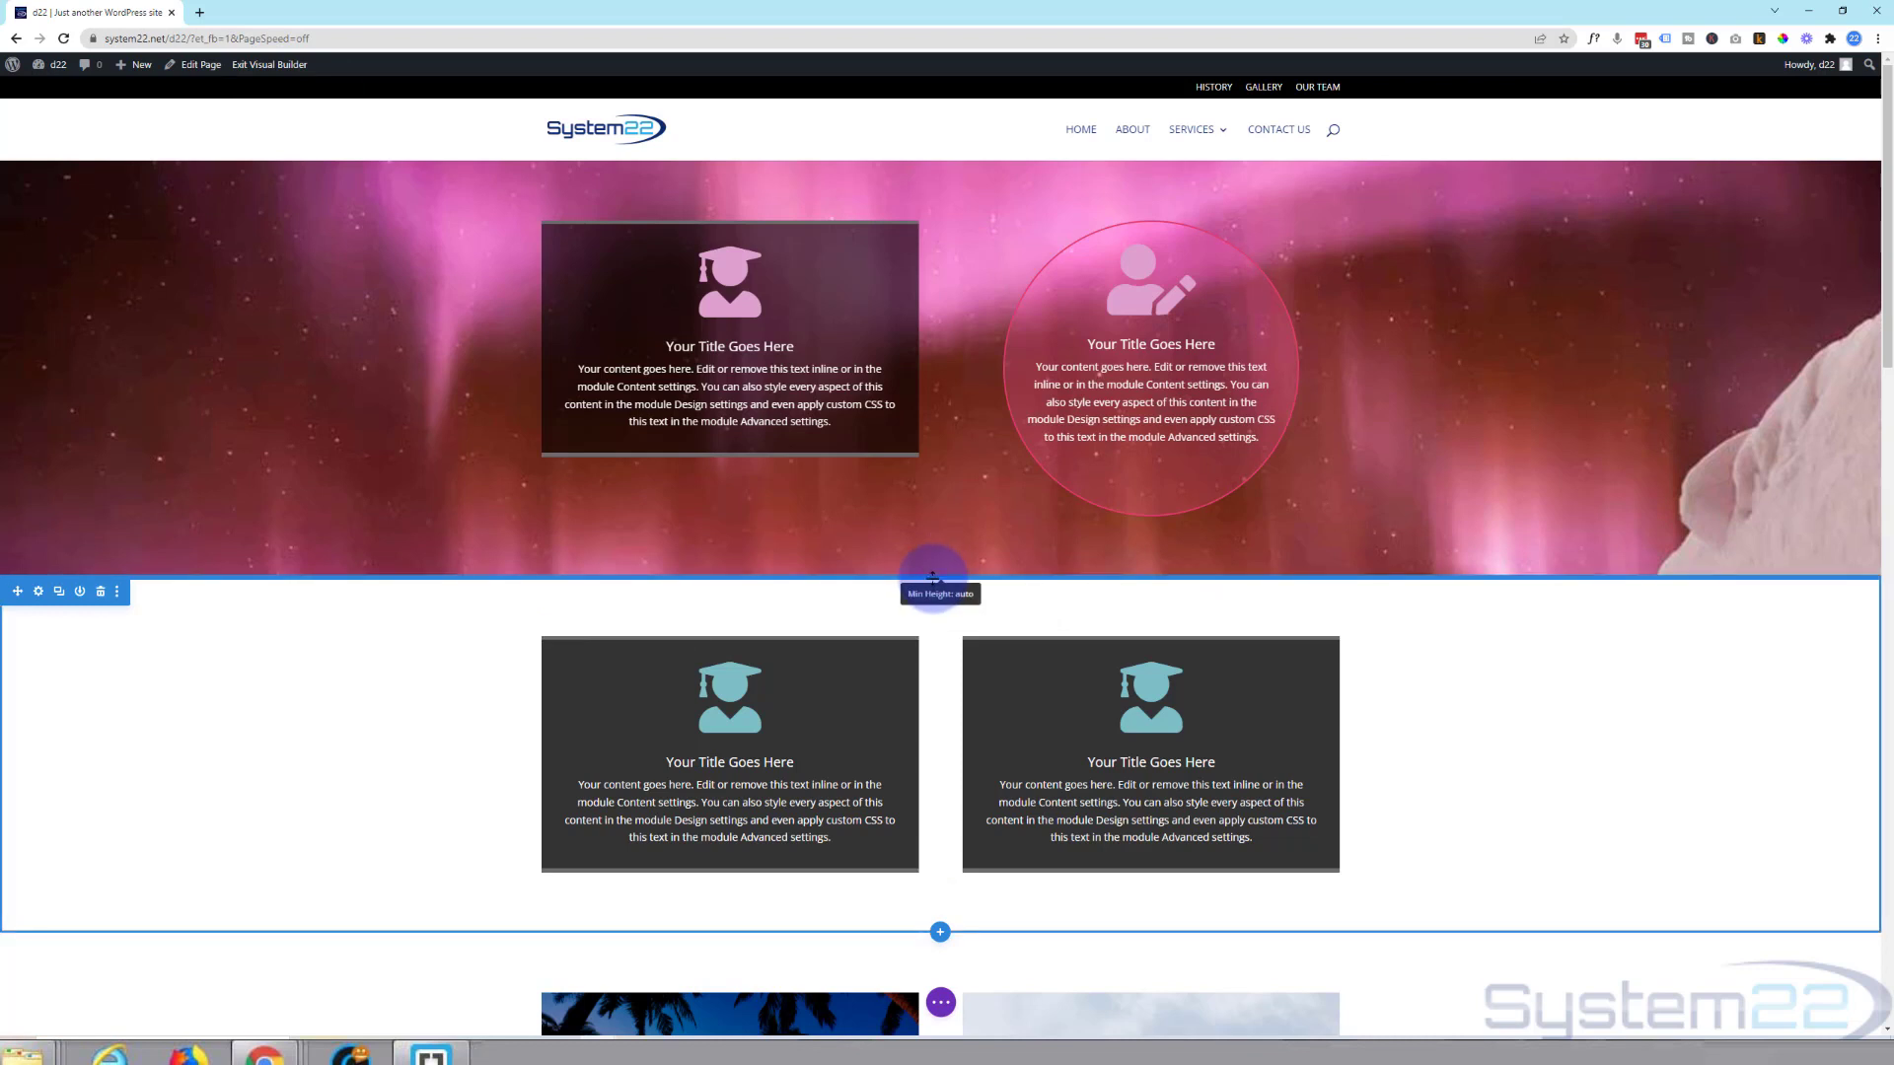
mouse_move(940, 755)
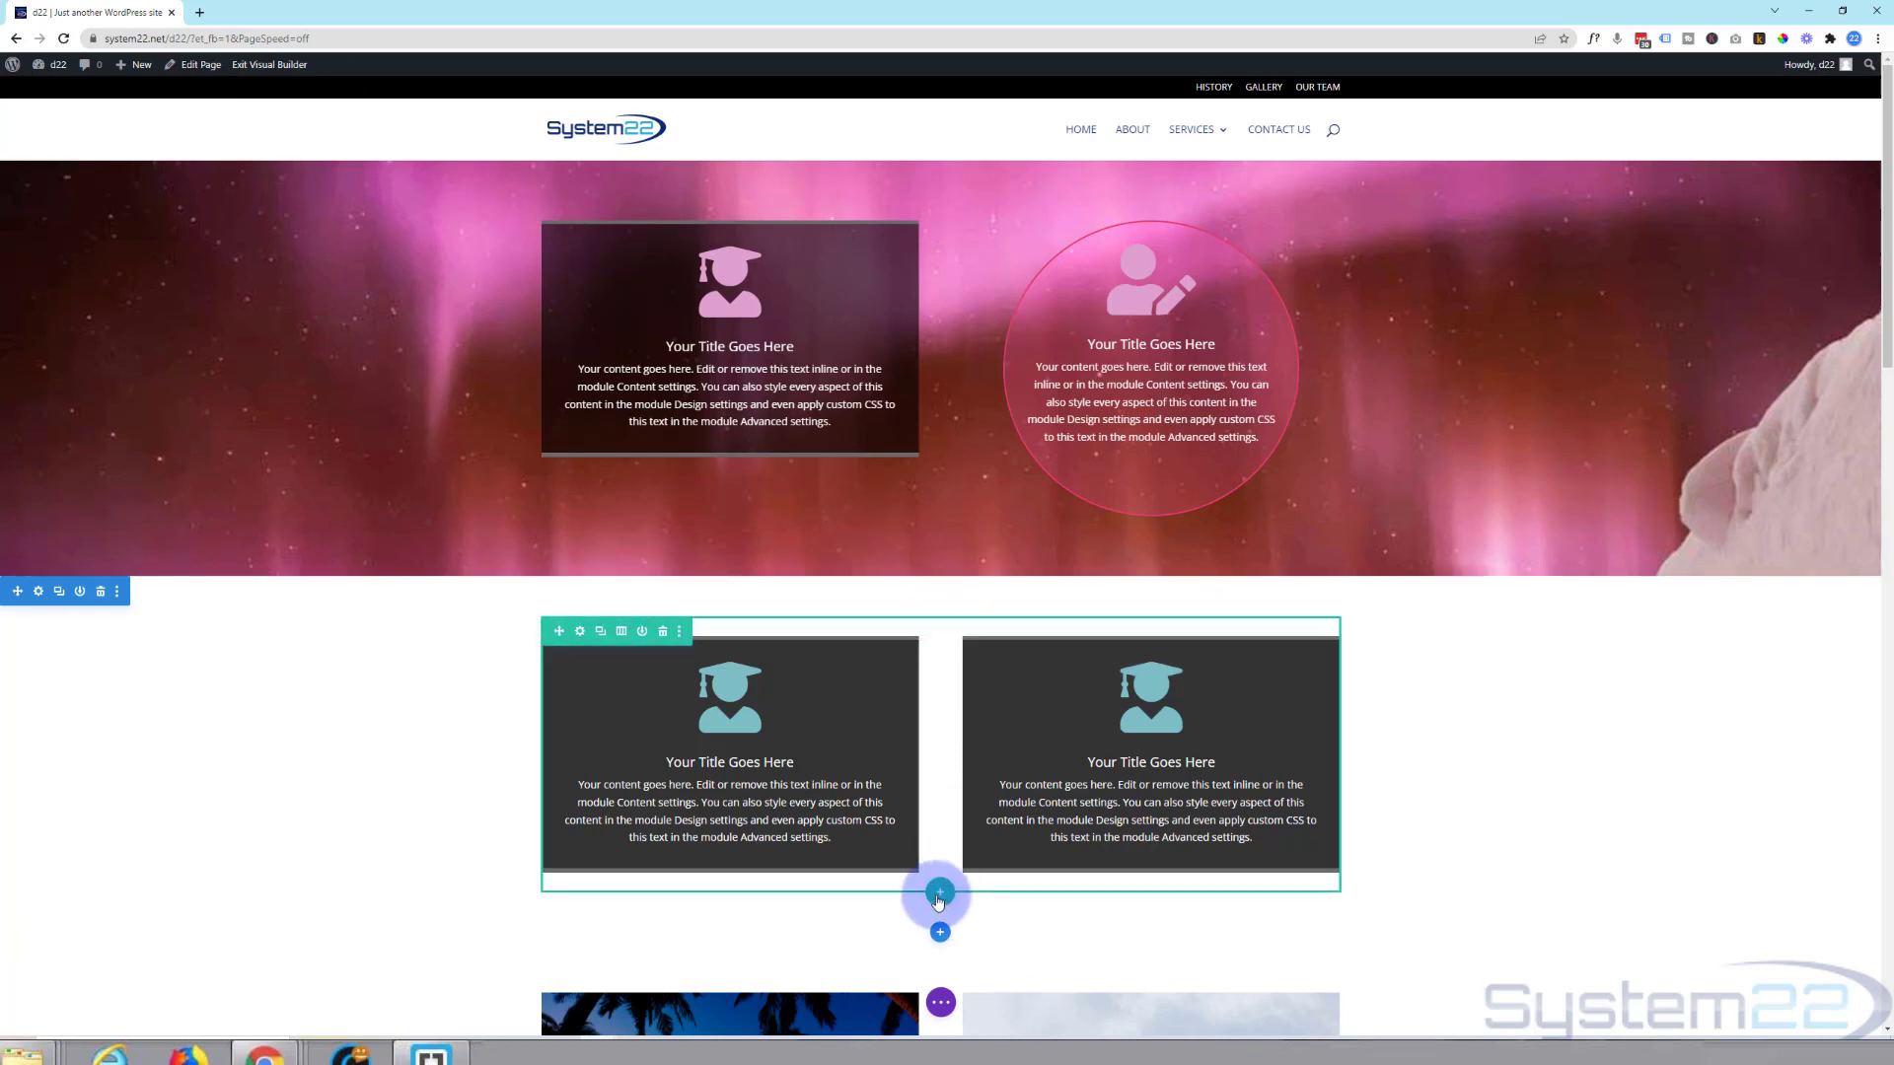
Insert a four-column row below the two blurbs, closing the module picker without adding anything.
left_click(938, 896)
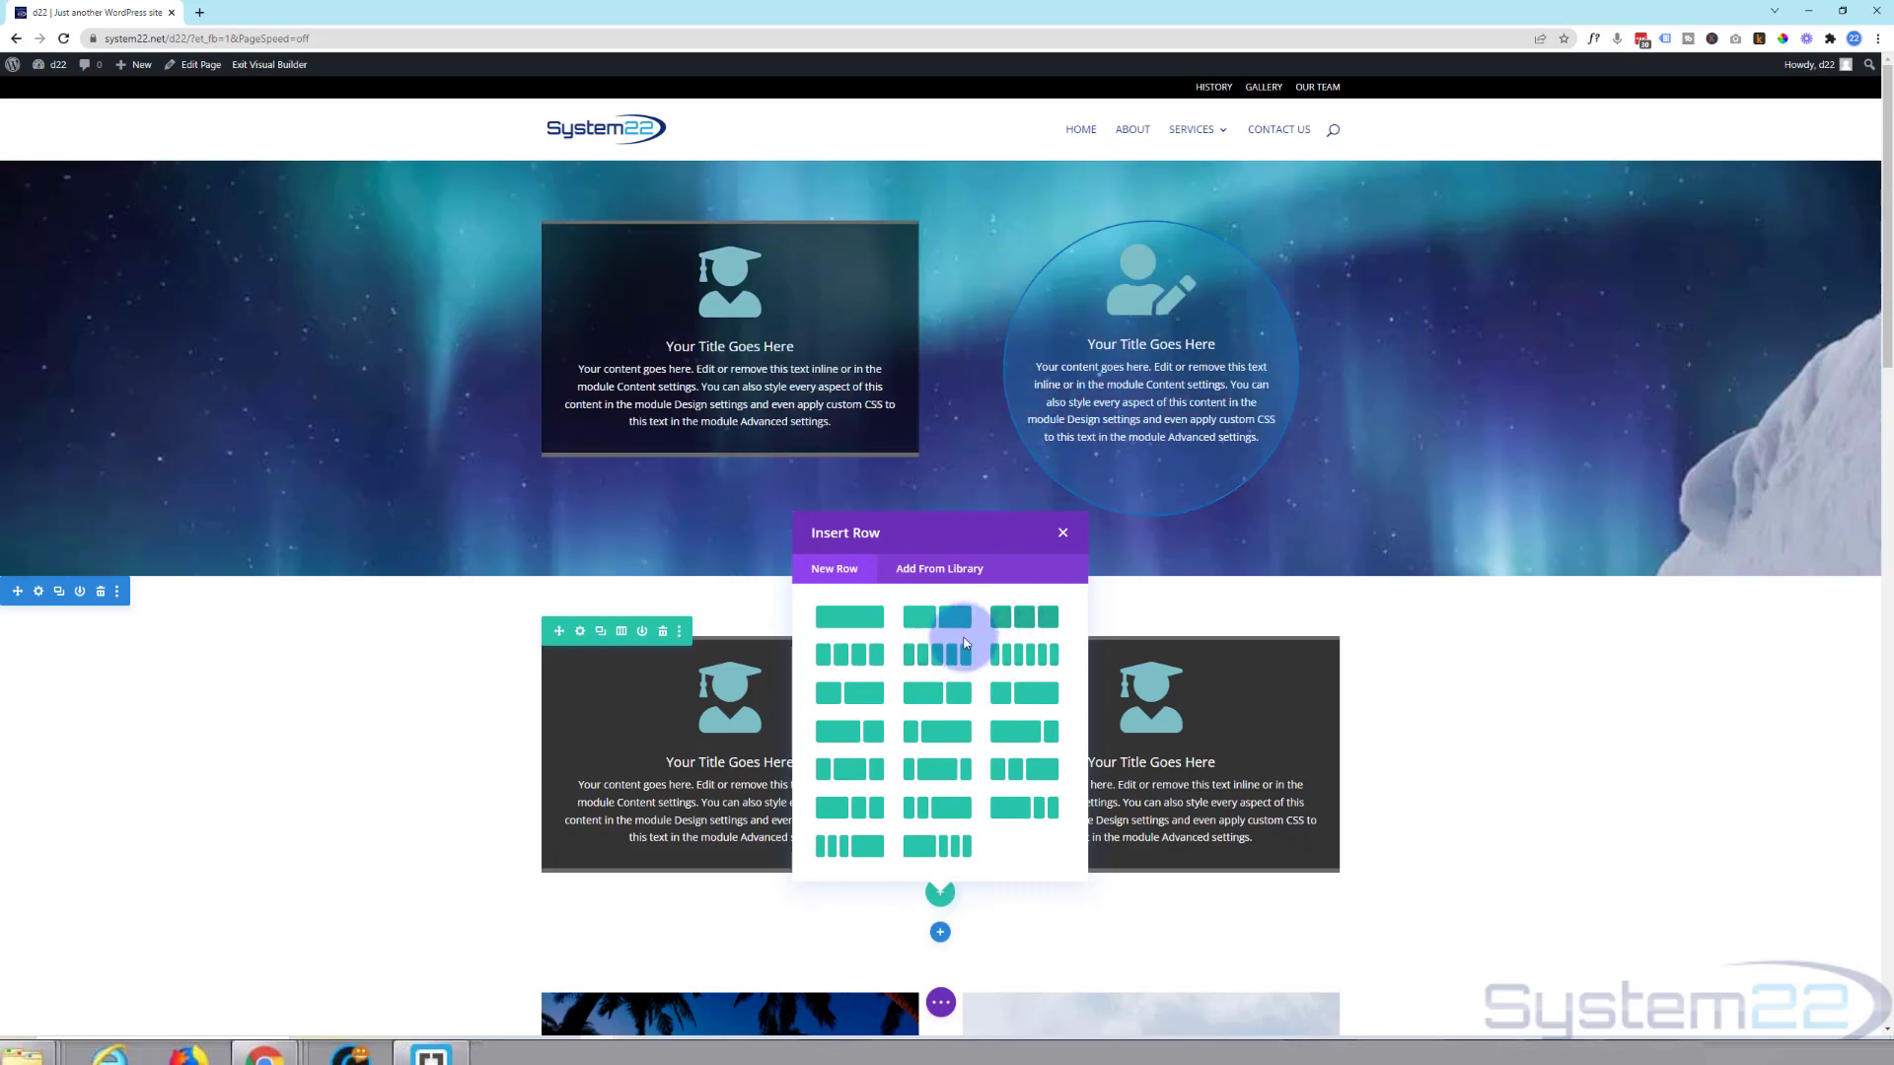
left_click(871, 659)
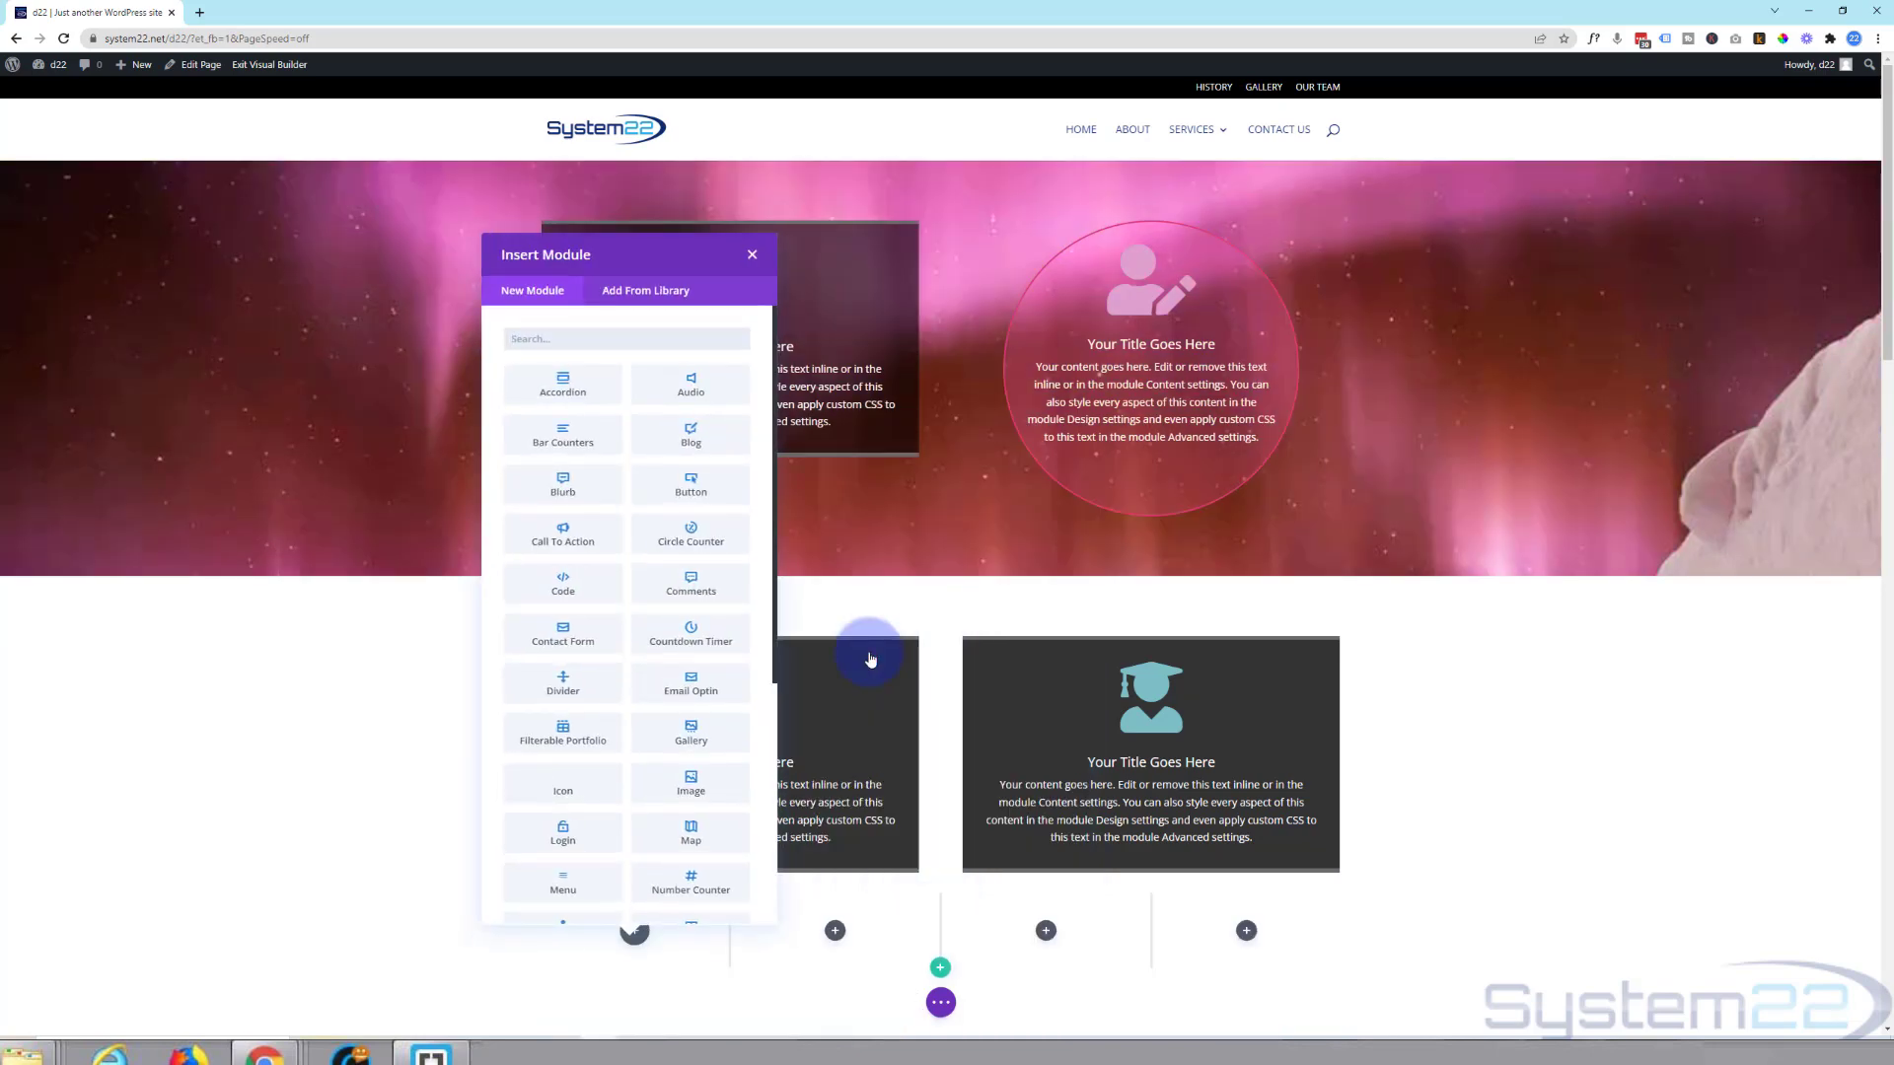
left_click(751, 258)
scroll(509, 702, "down", 2)
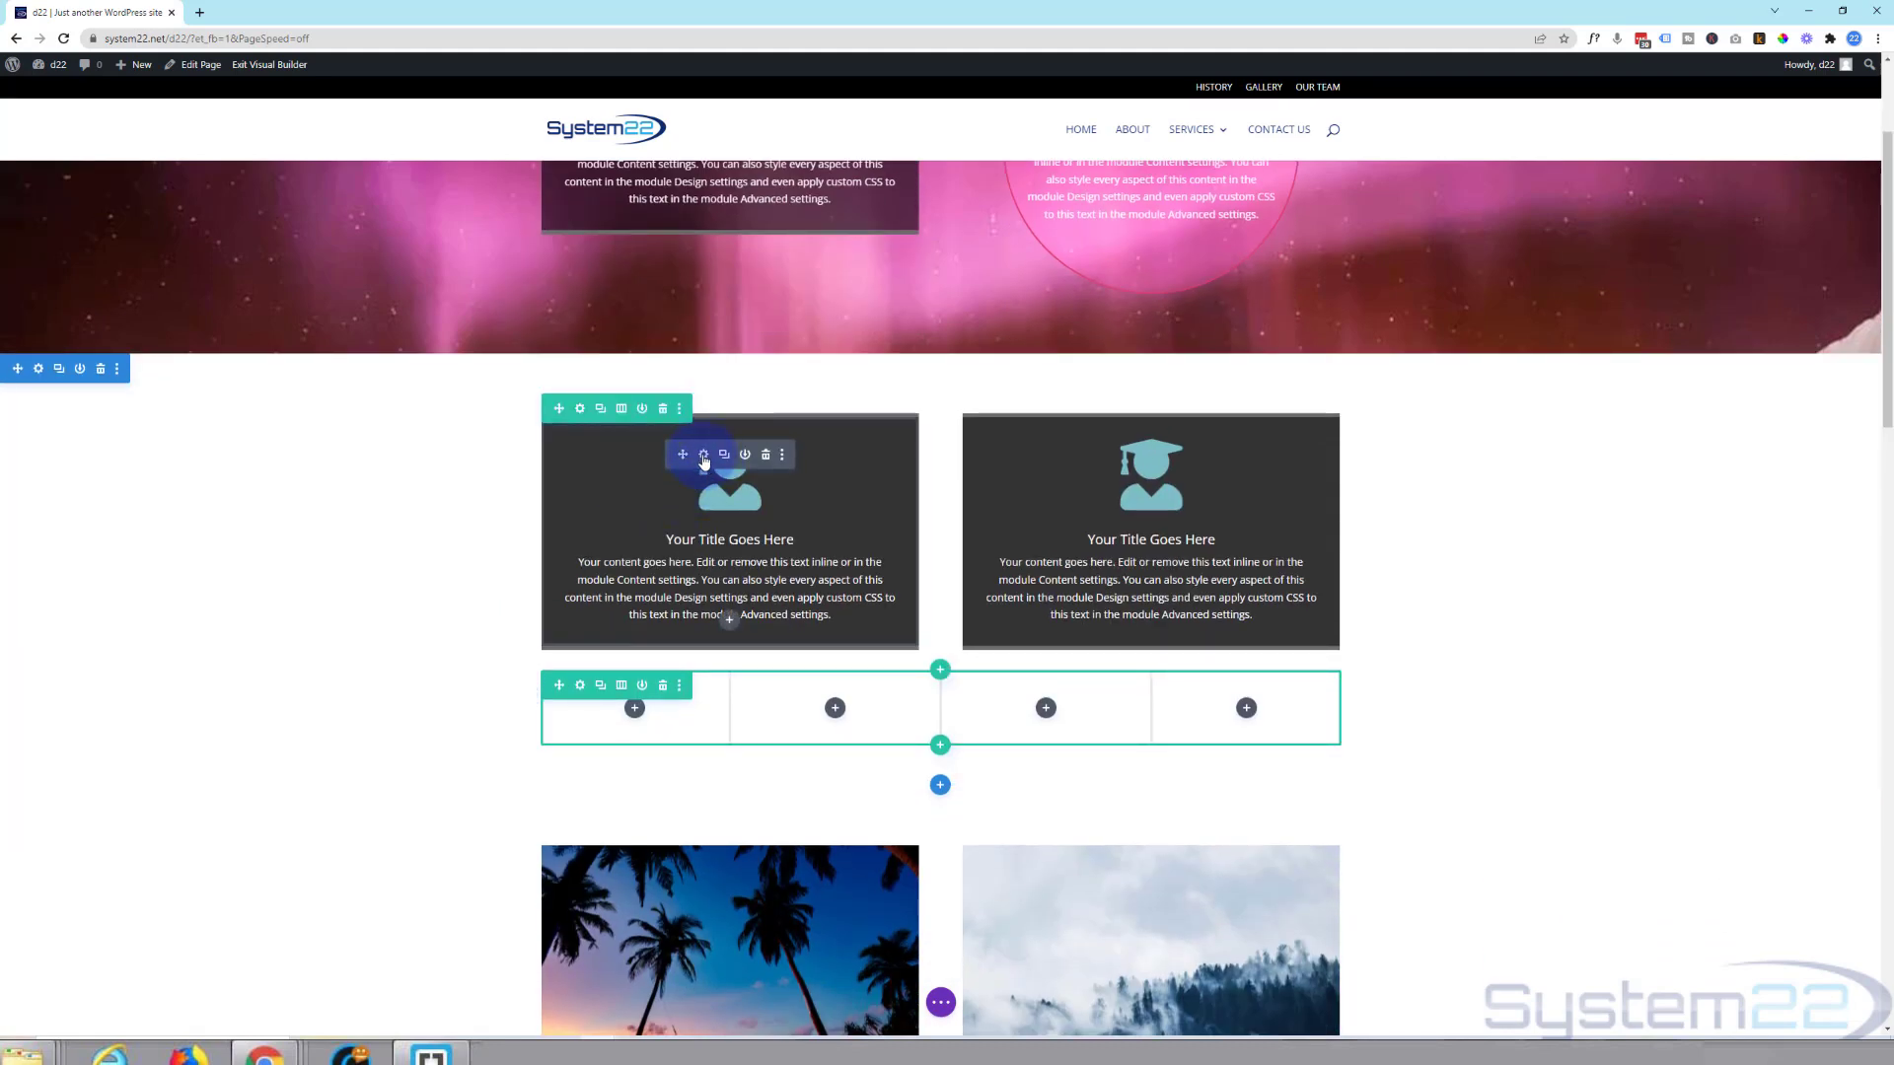
Duplicate the left blurb and drag copies into all four new columns.
left_click(724, 455)
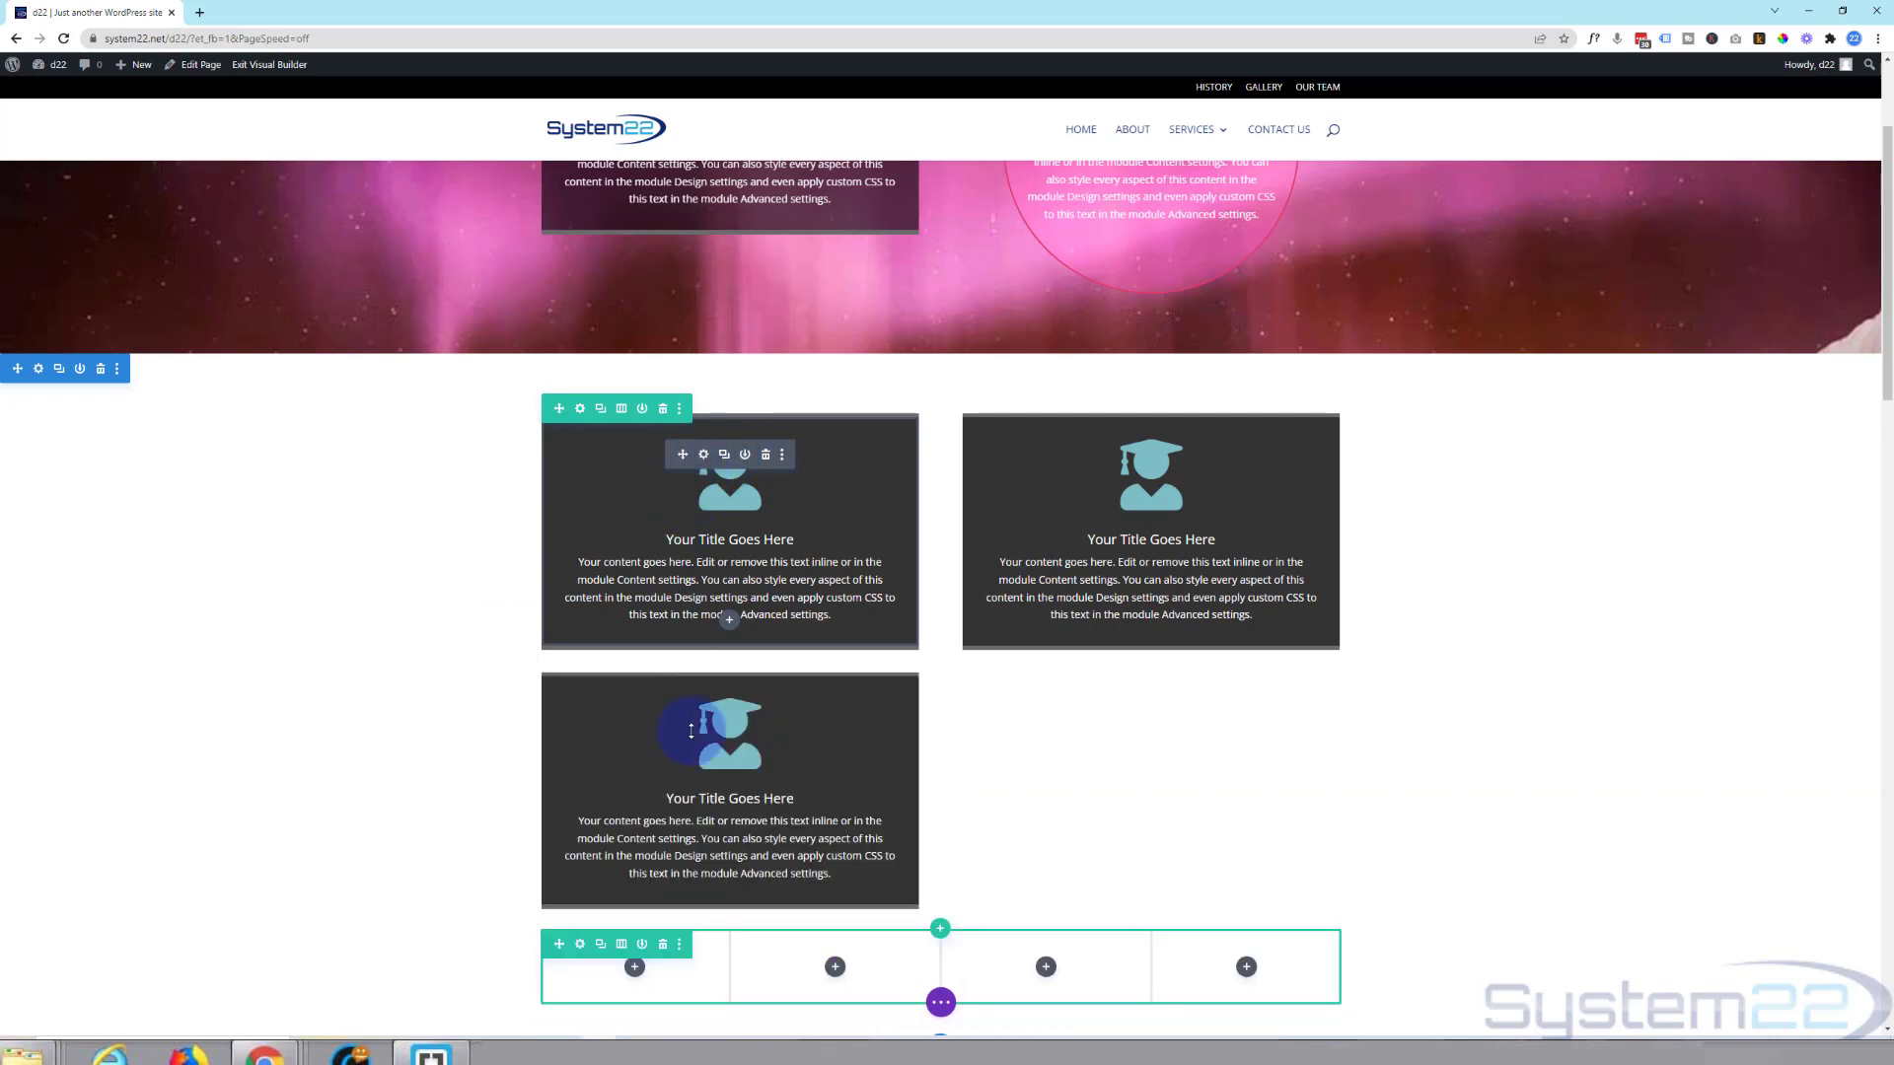
mouse_move(682, 715)
left_mouse_down()
mouse_move(640, 768)
mouse_move(634, 731)
left_mouse_up()
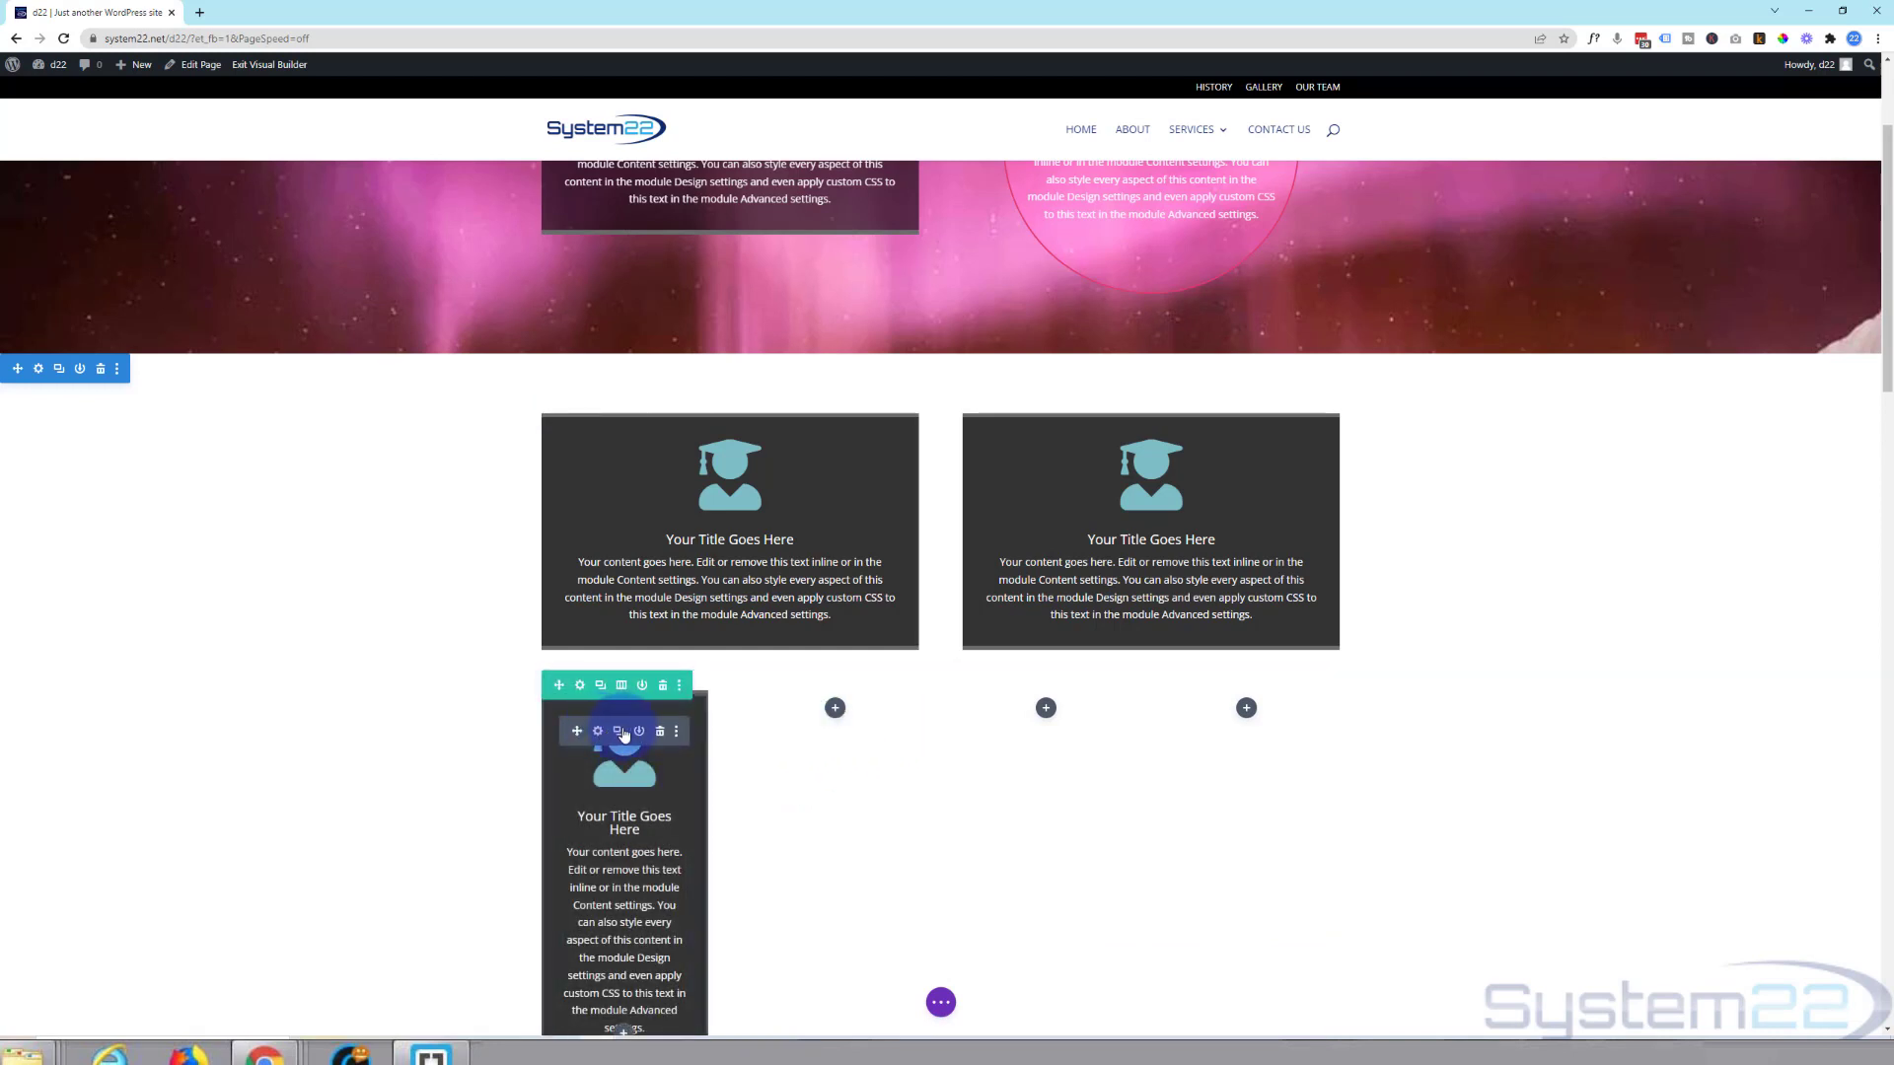
mouse_move(626, 858)
left_click_drag(620, 737, 837, 725)
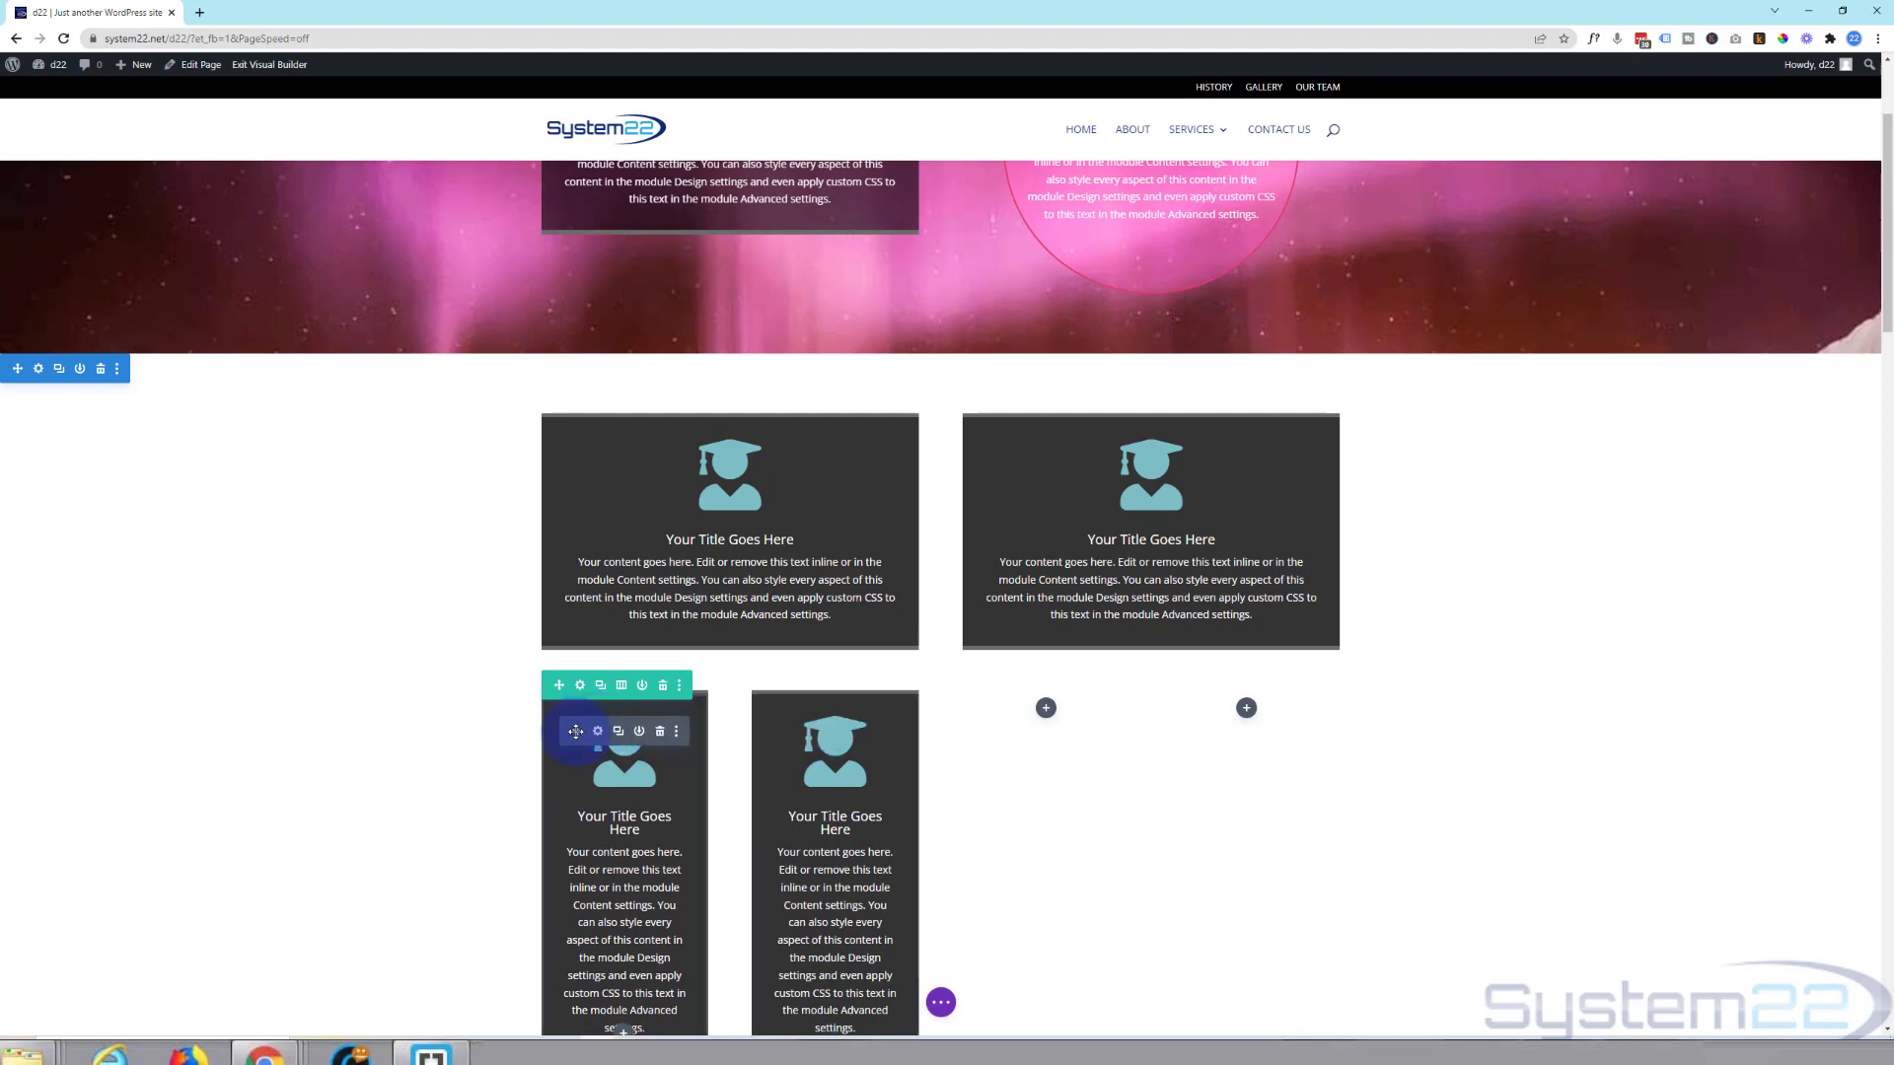
left_click_drag(578, 731, 1054, 723)
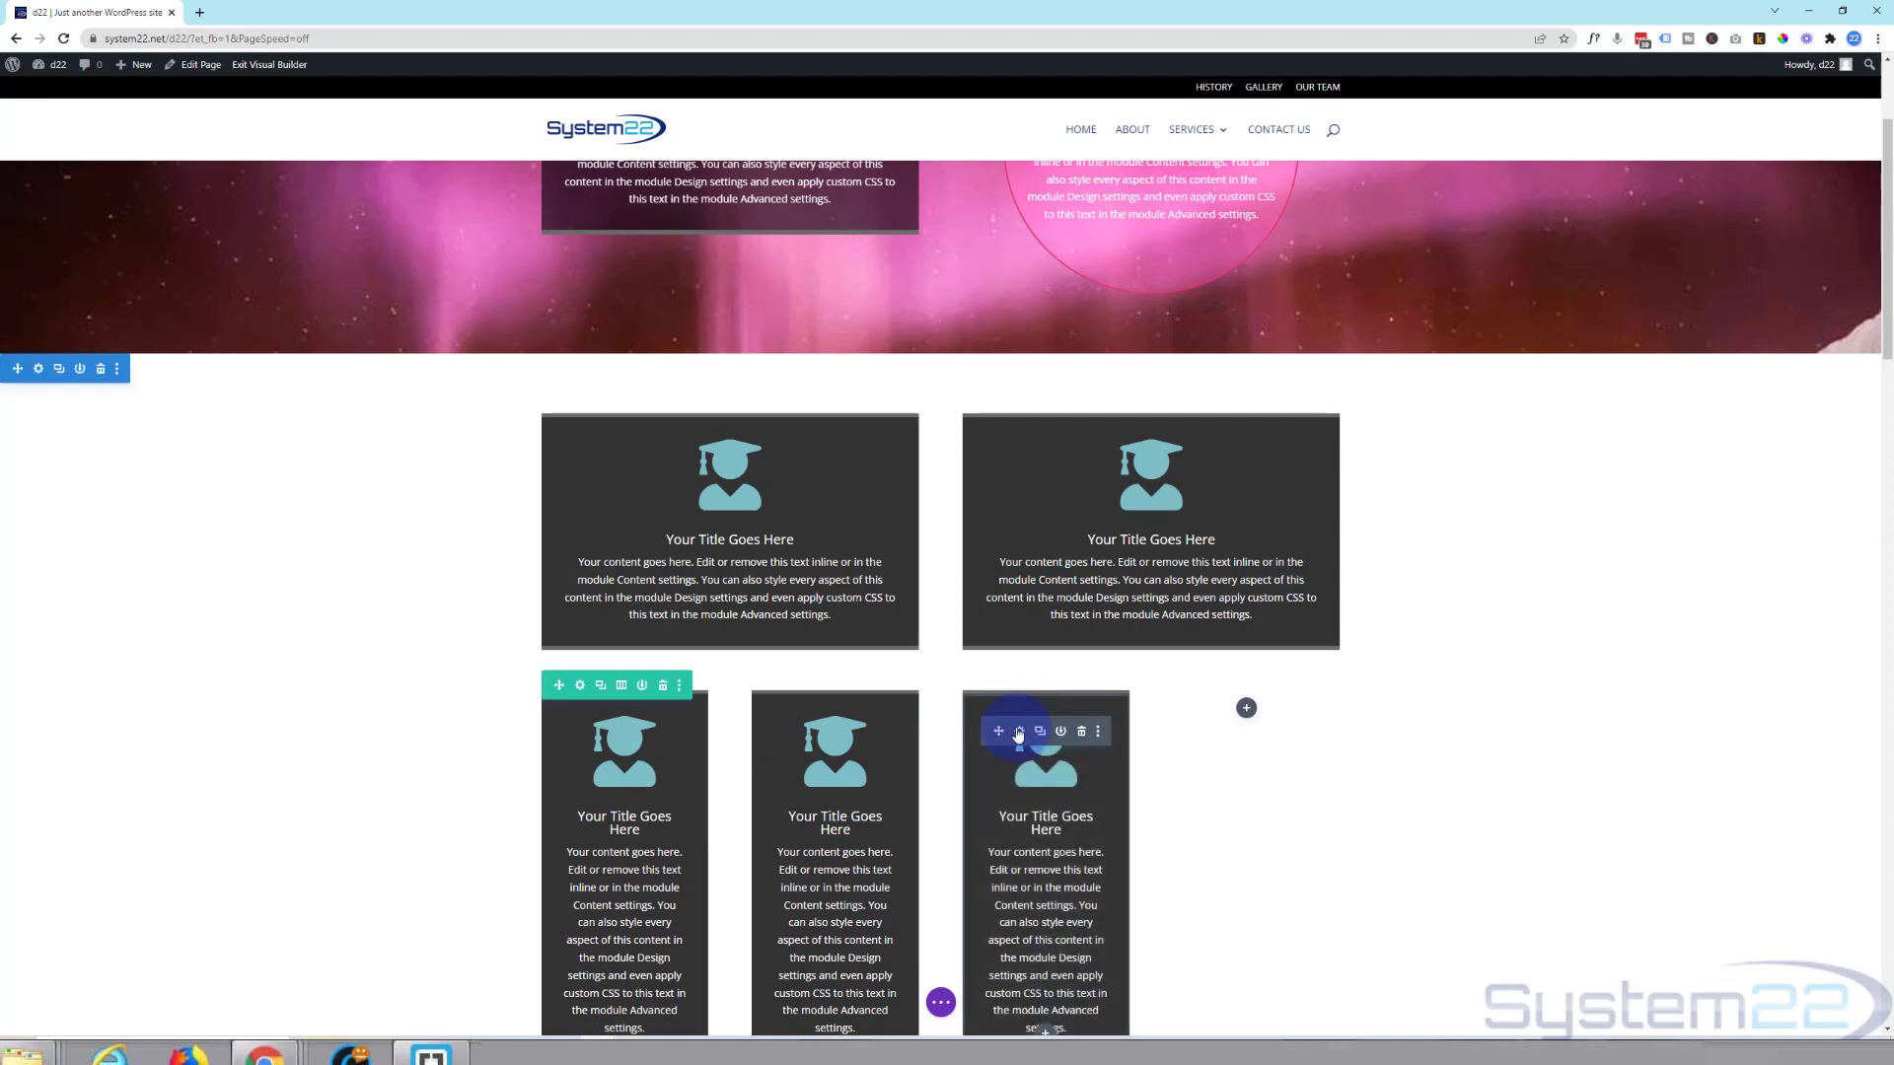
left_click_drag(598, 731, 1251, 718)
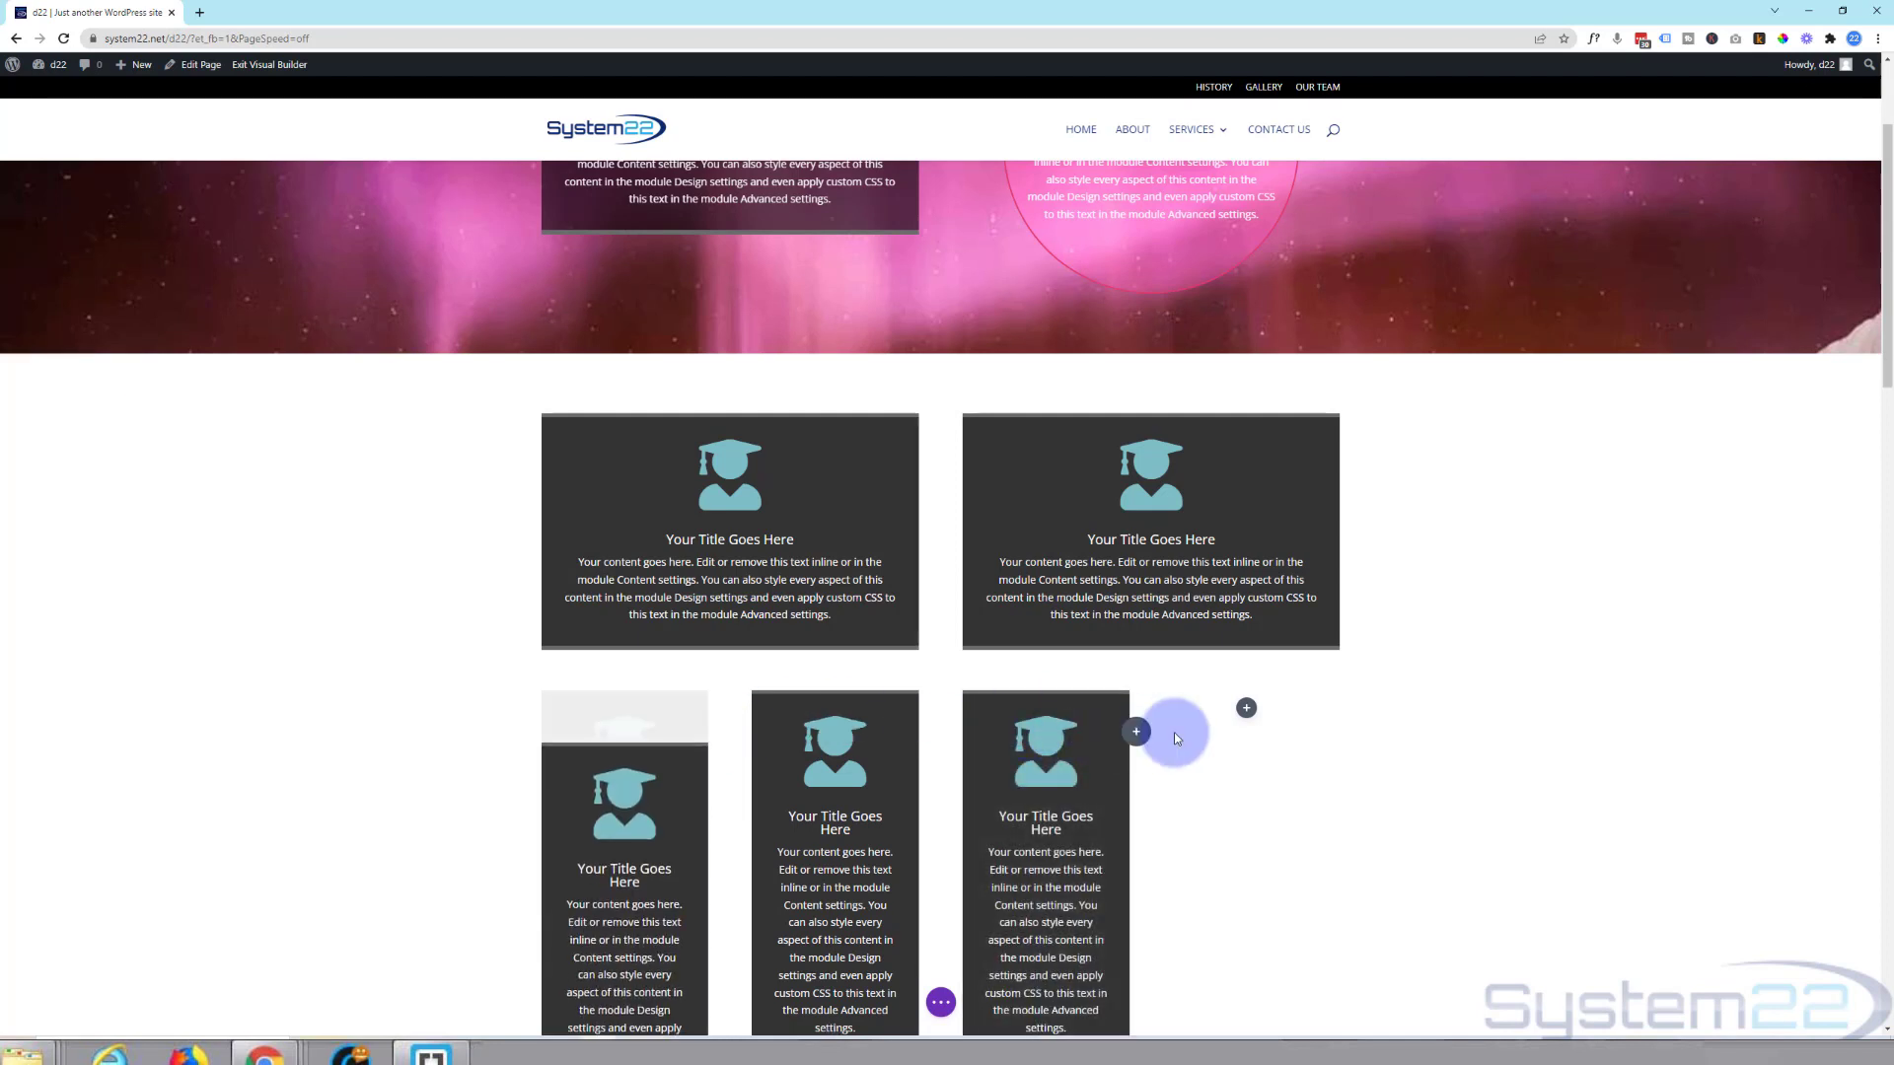
scroll(1456, 758, "down", 2)
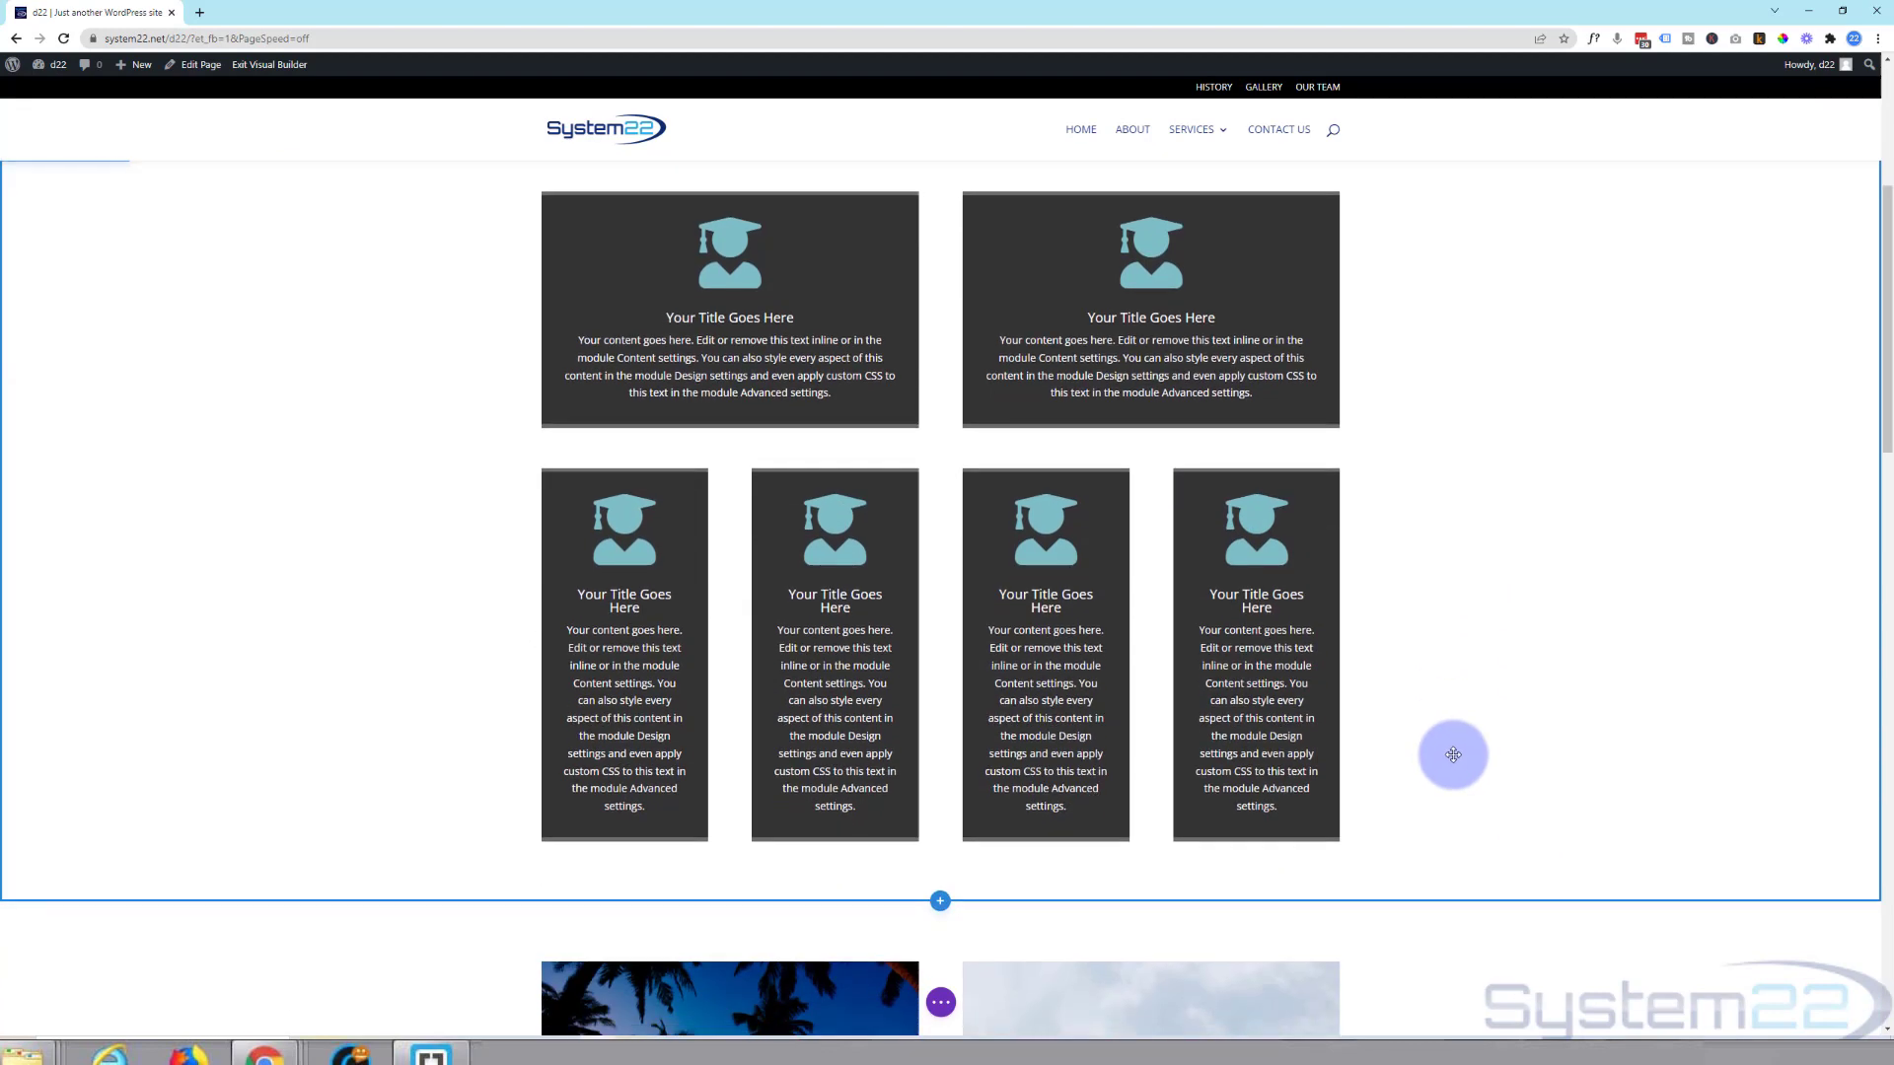
scroll(1477, 724, "up", 1)
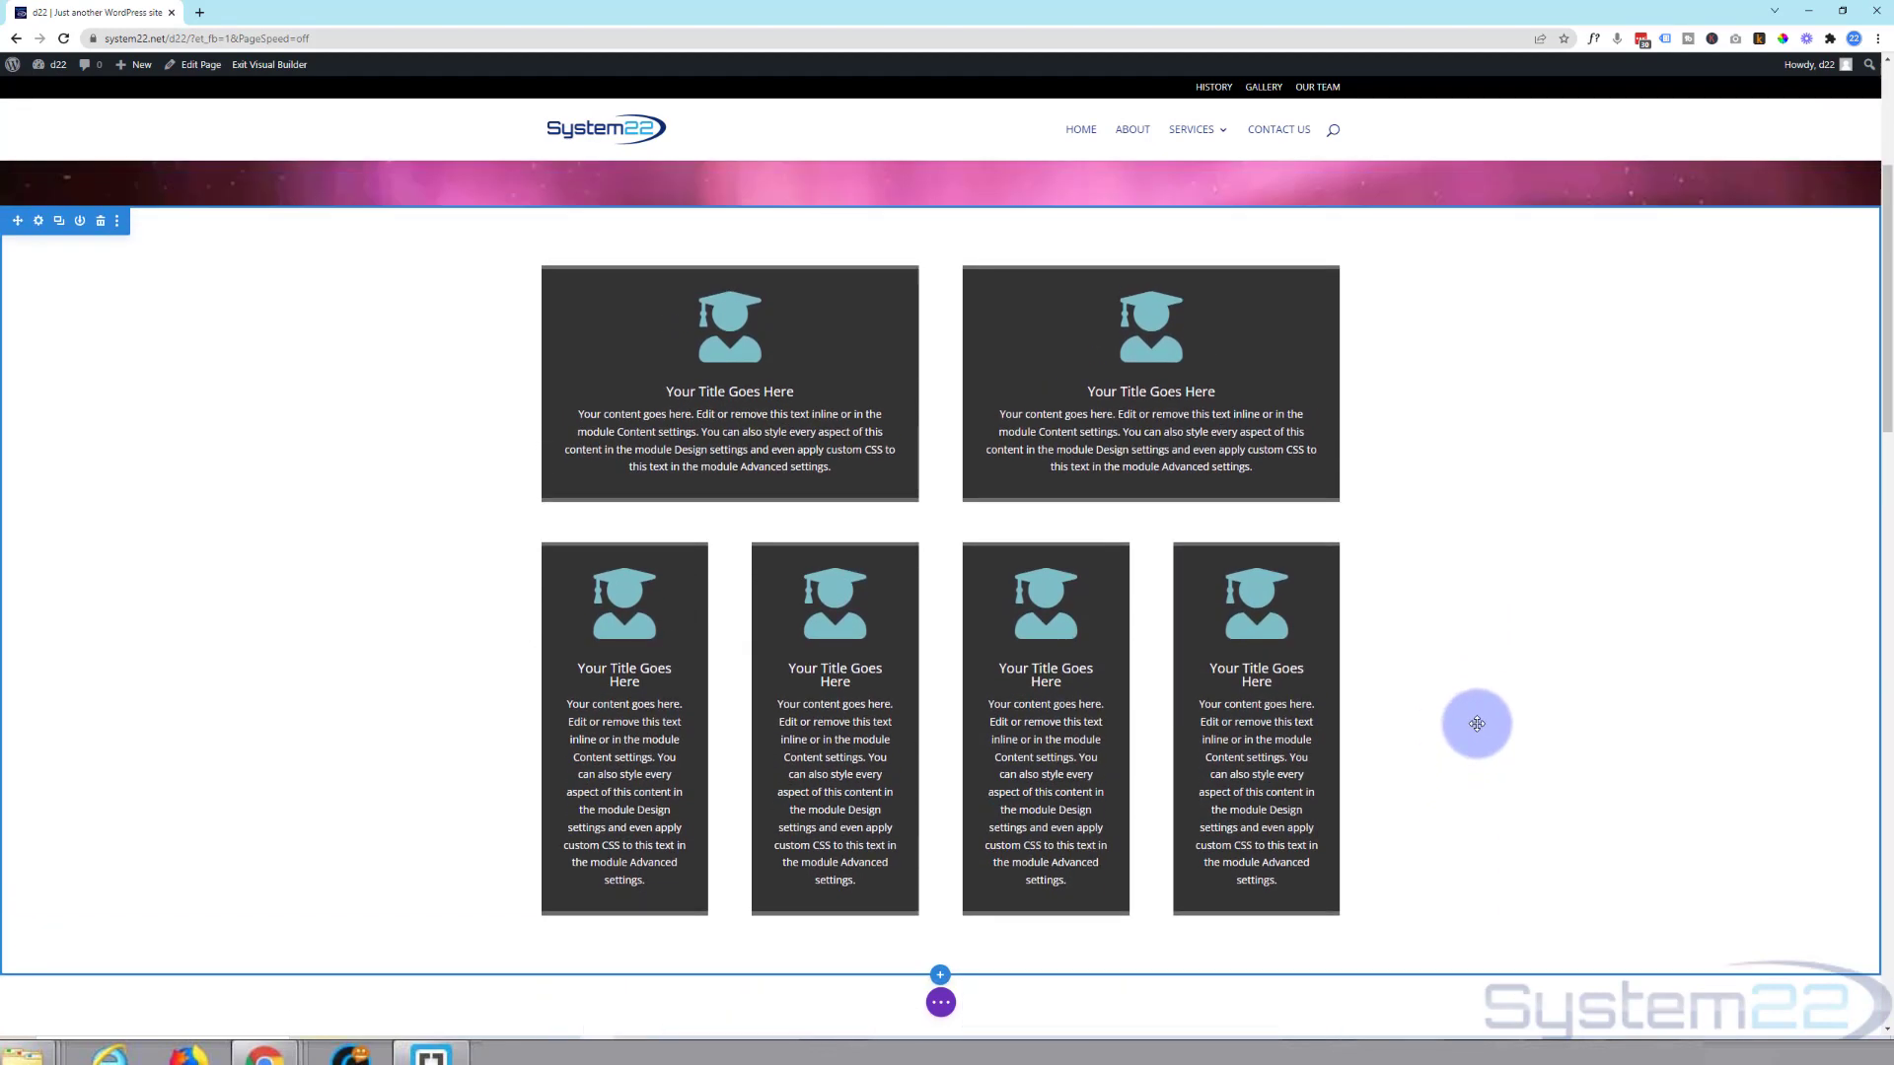
mouse_move(940, 652)
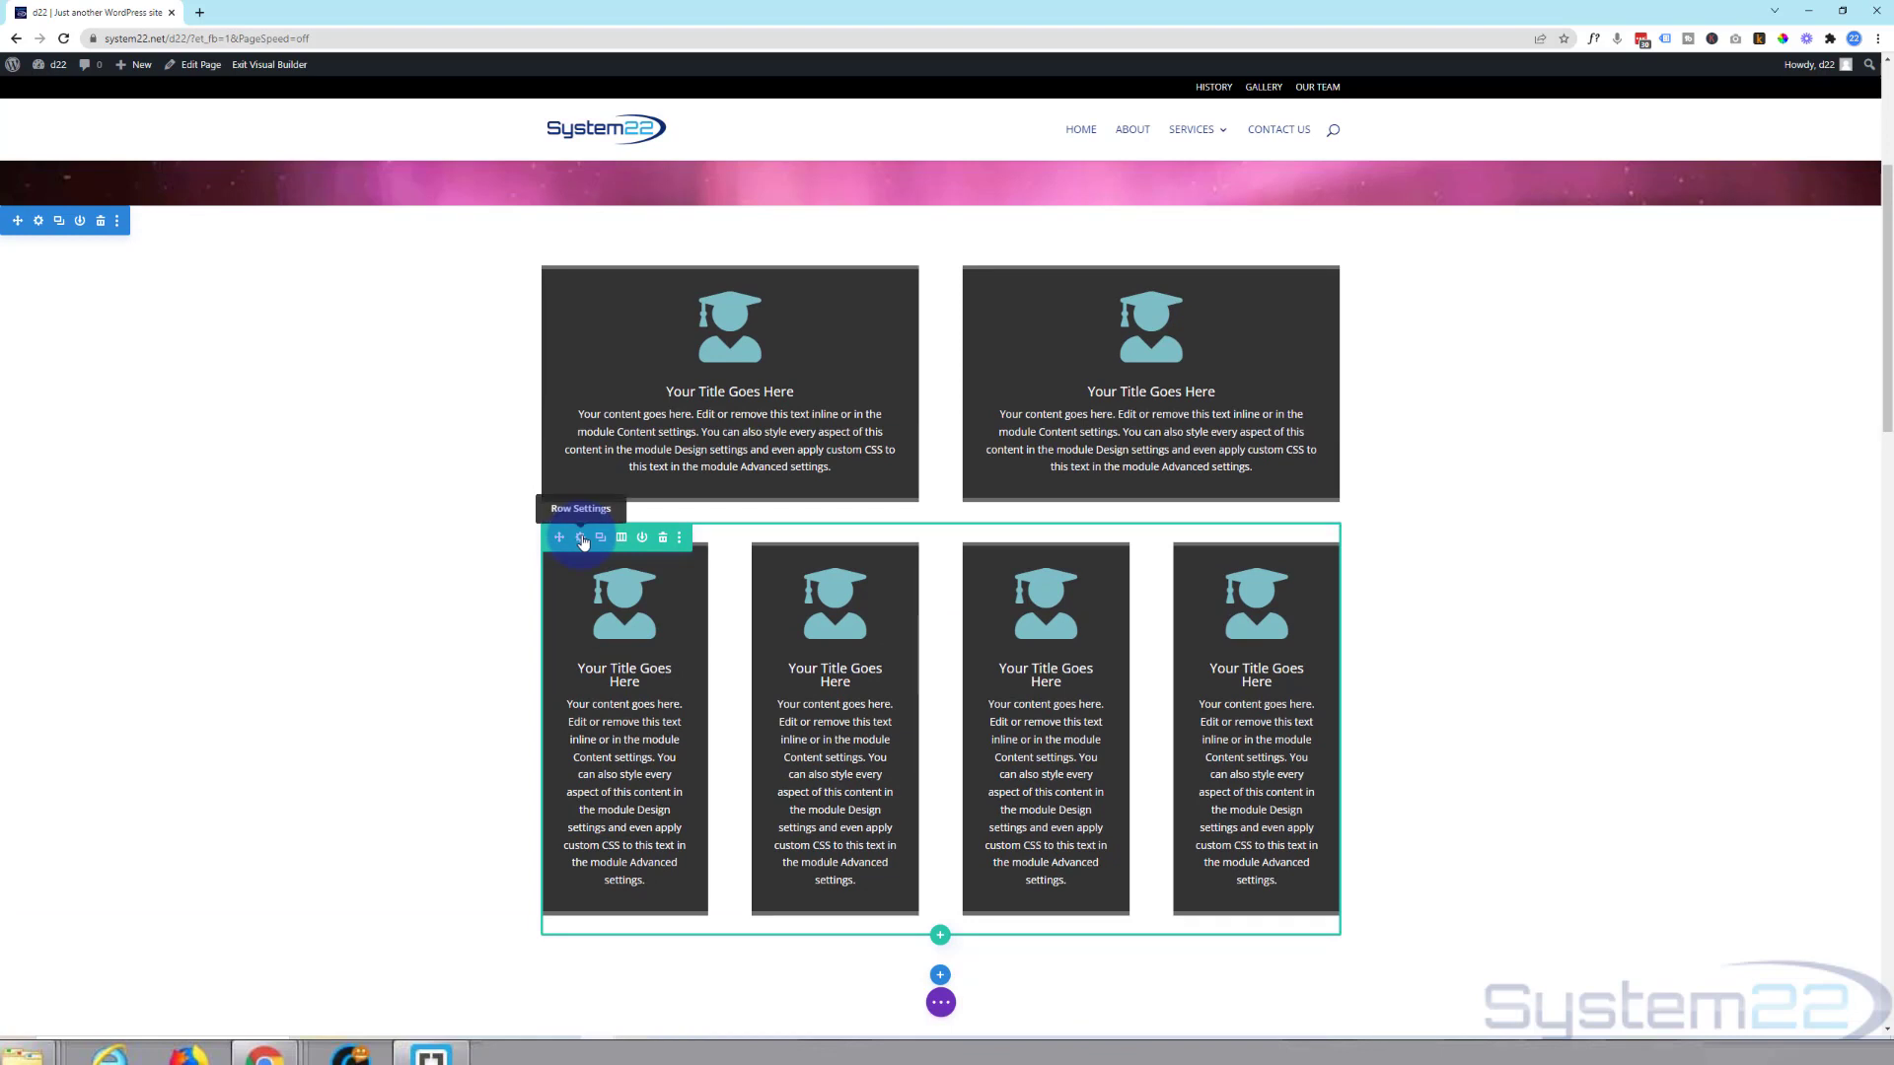
Pick the blue swatch as the four-column row's background in Row Settings.
left_click(582, 539)
left_click(628, 584)
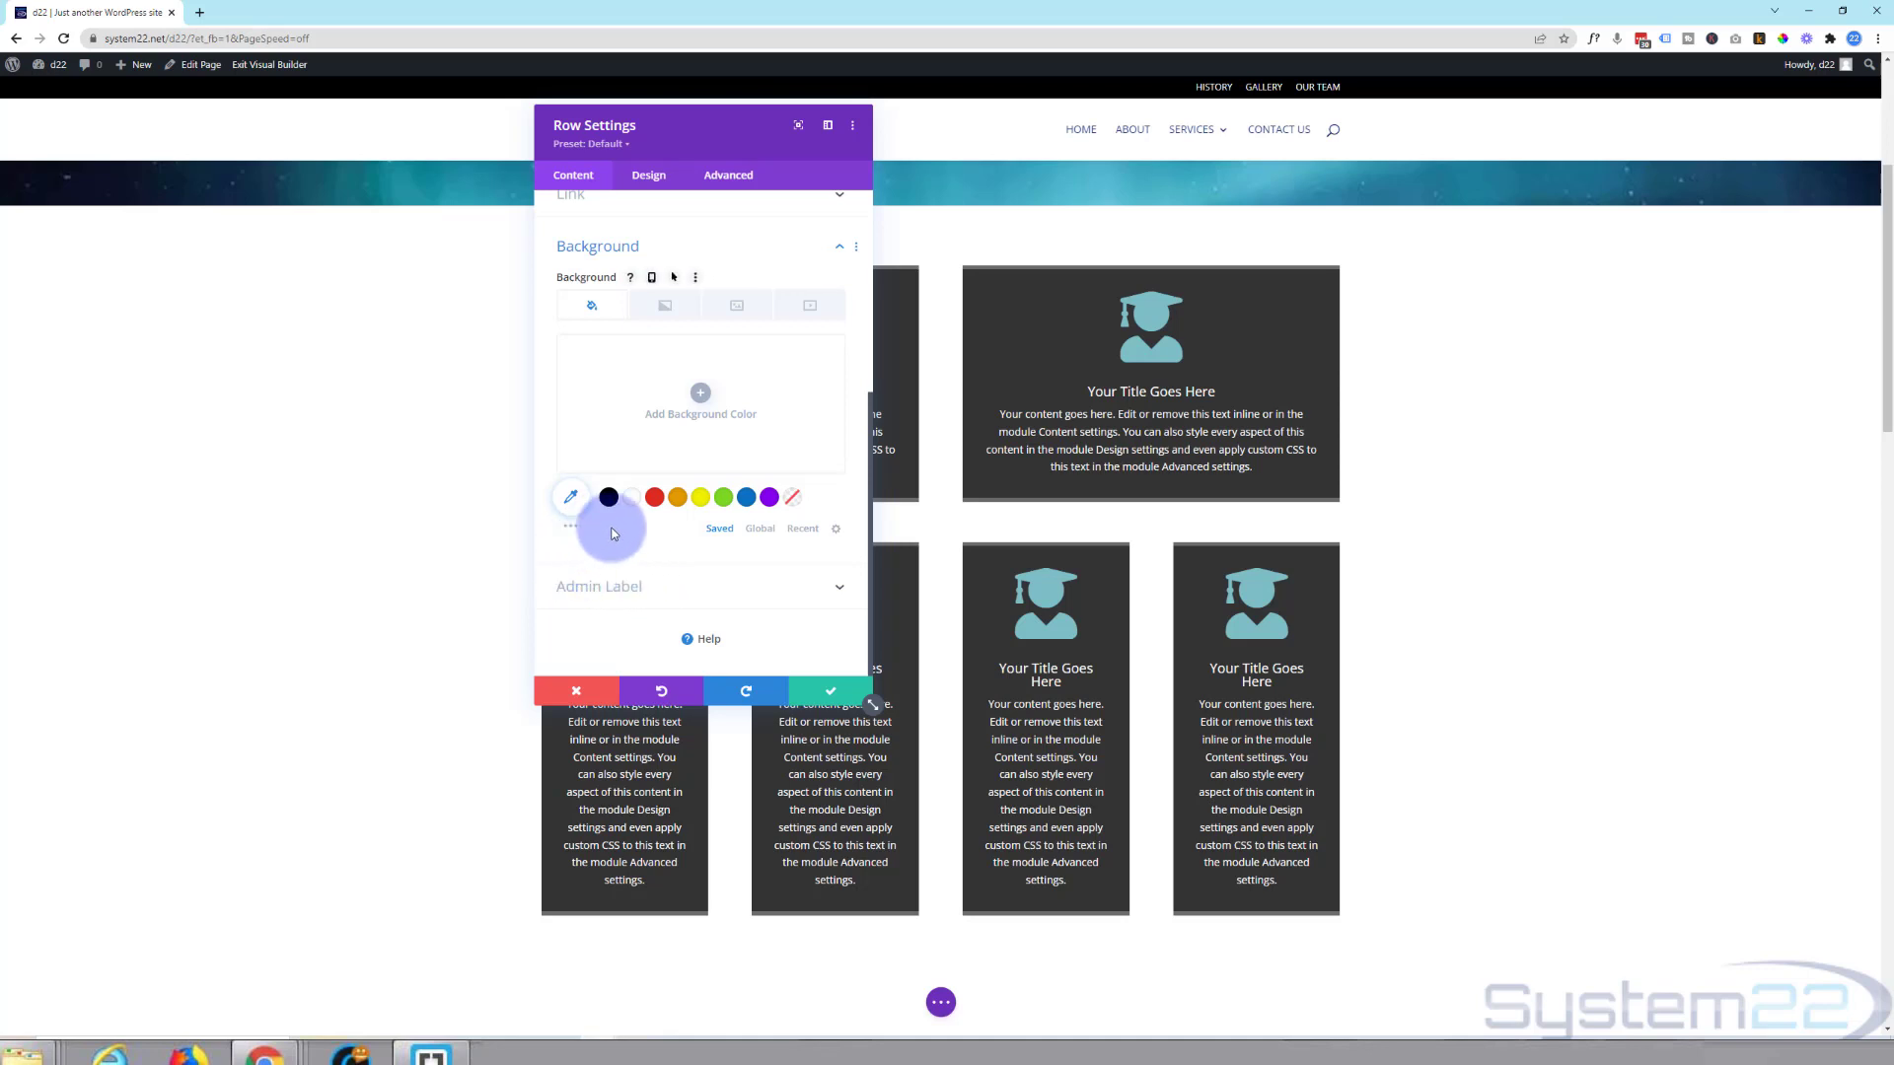
left_click(746, 498)
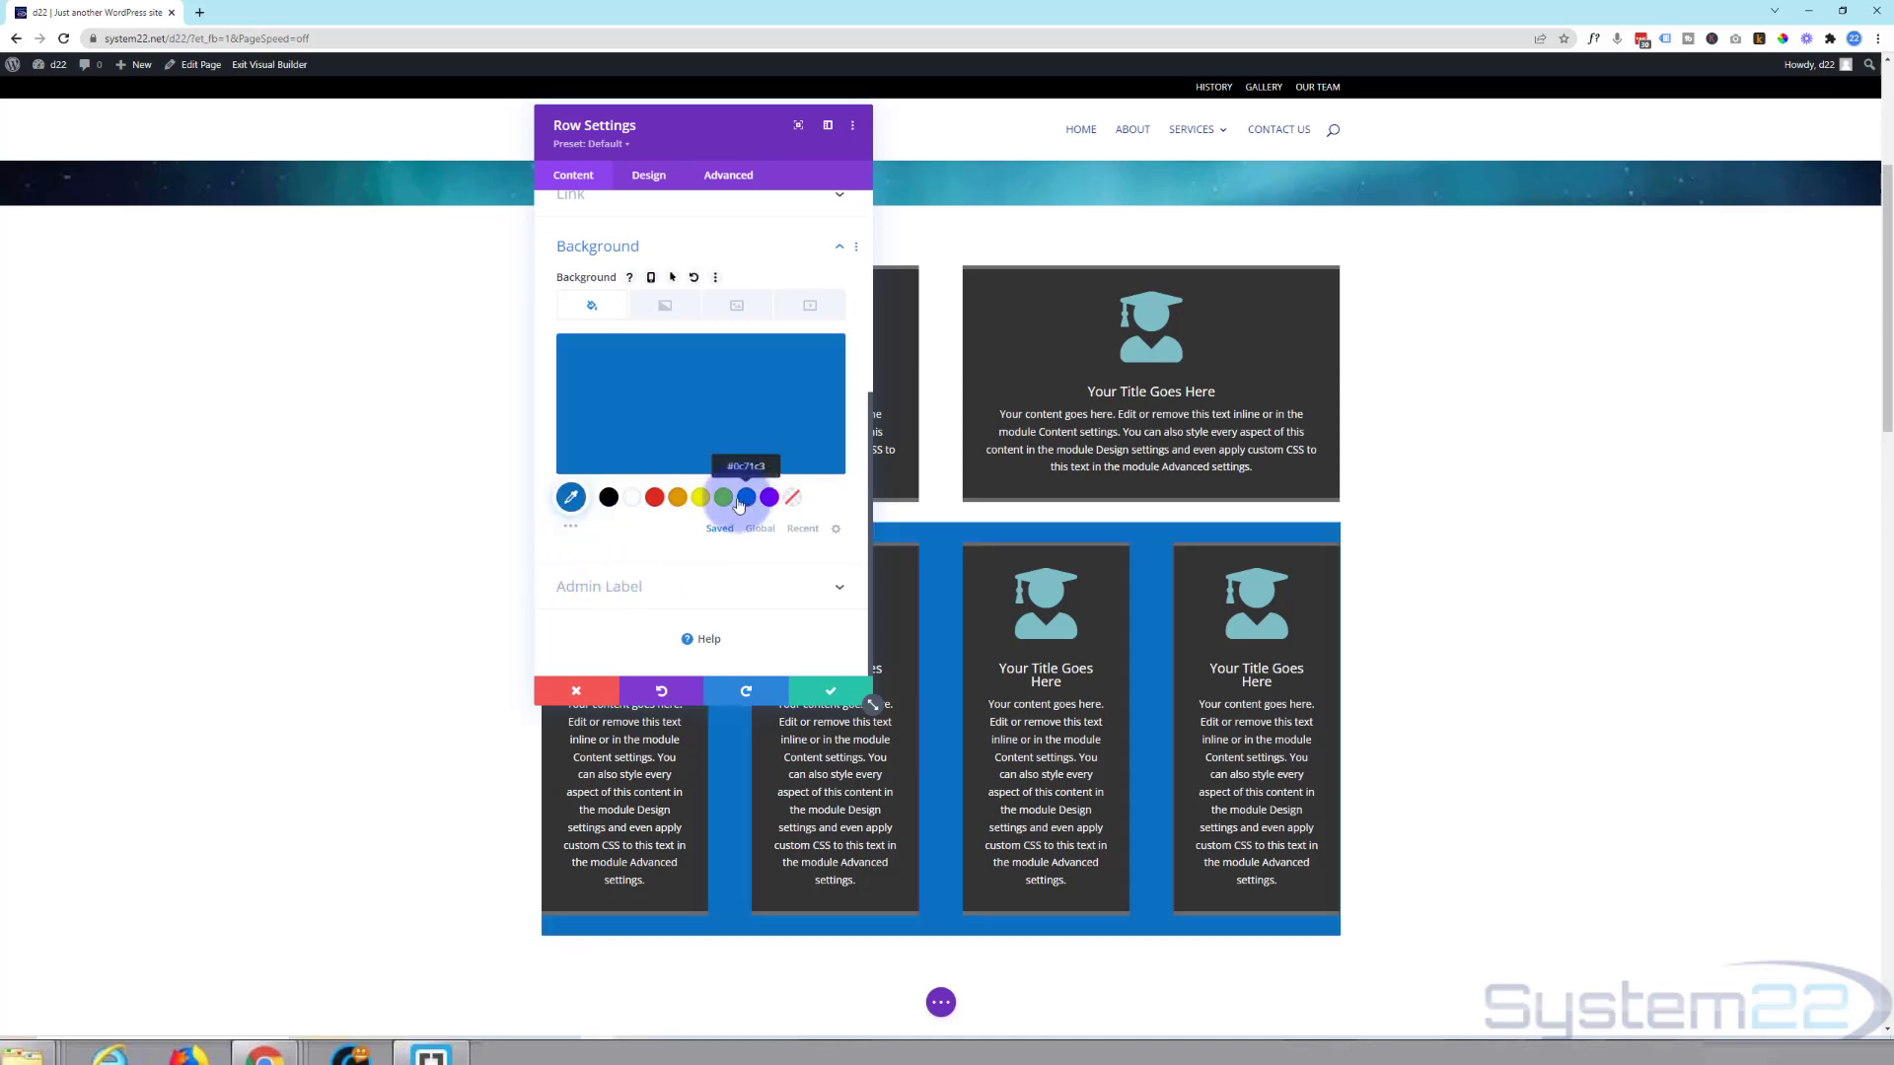
left_click(654, 179)
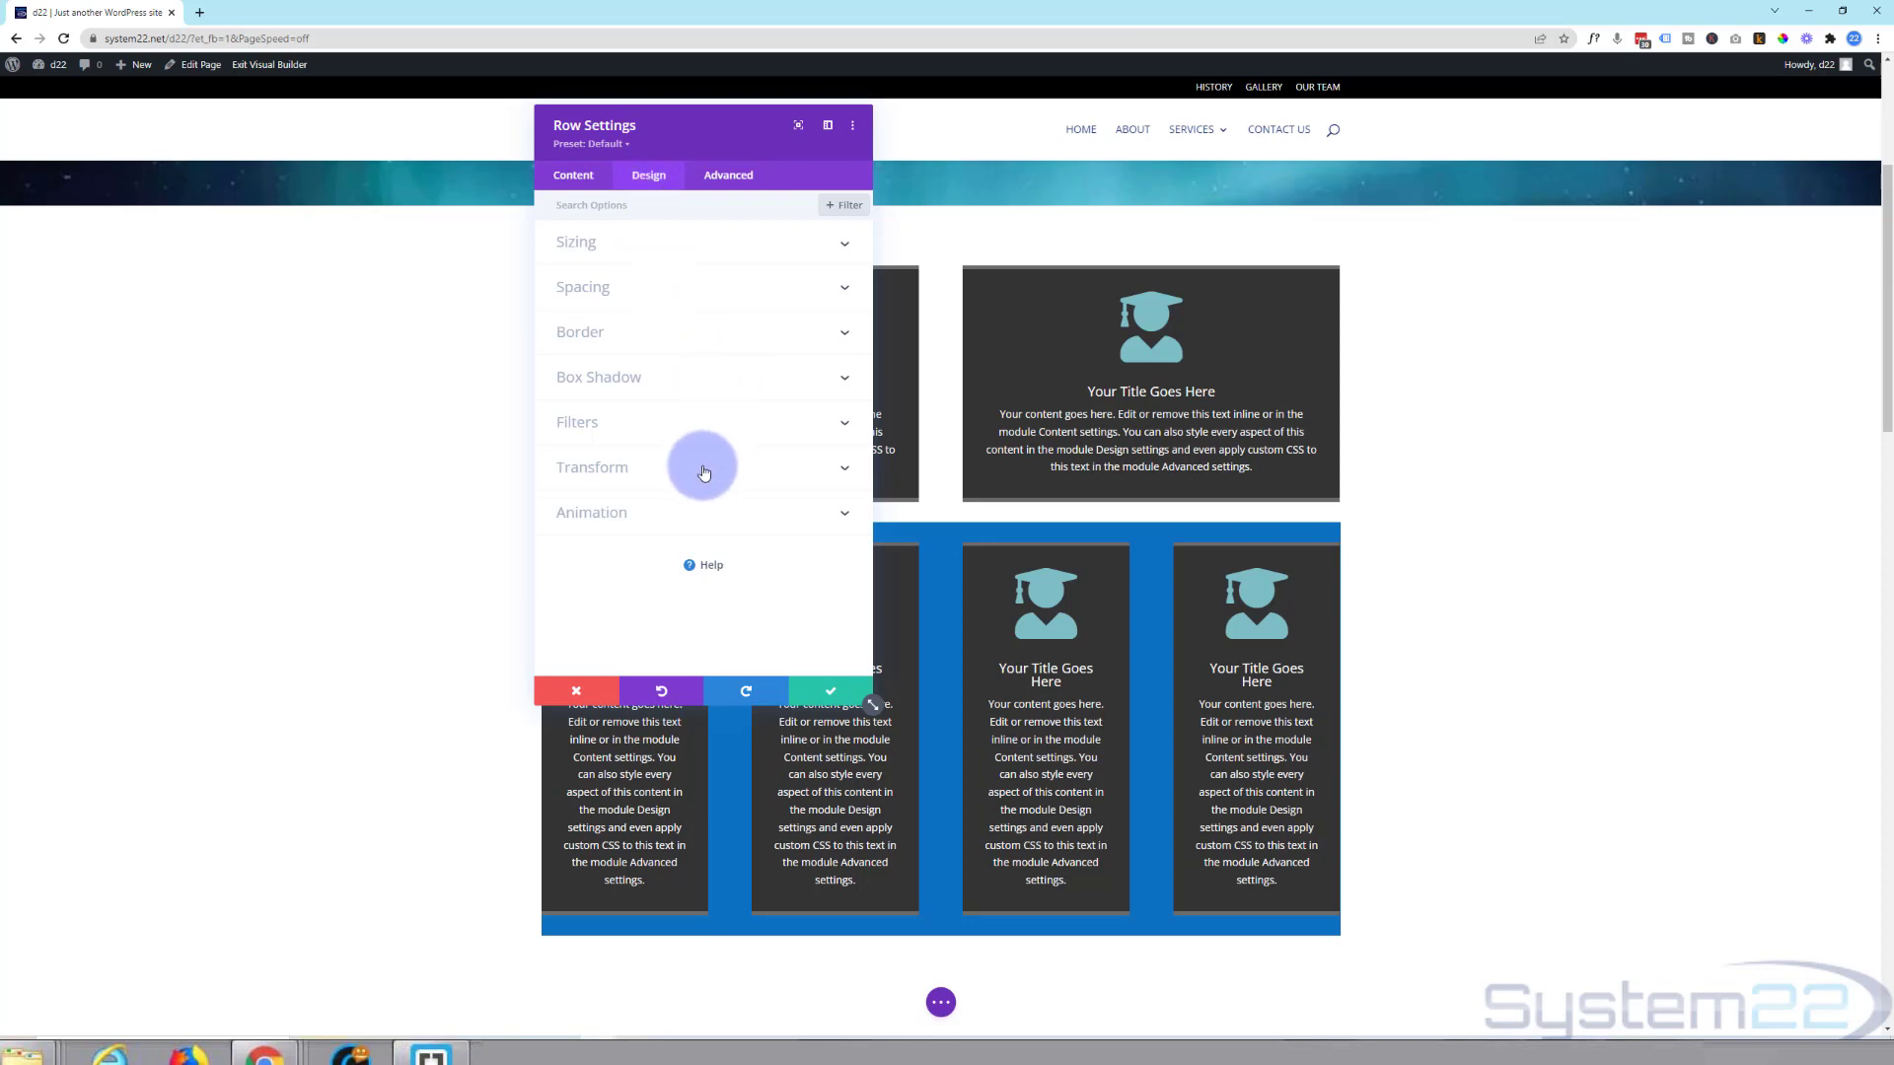
Set 50px Padding Left and Right on the blue row and save the row settings.
left_click(699, 288)
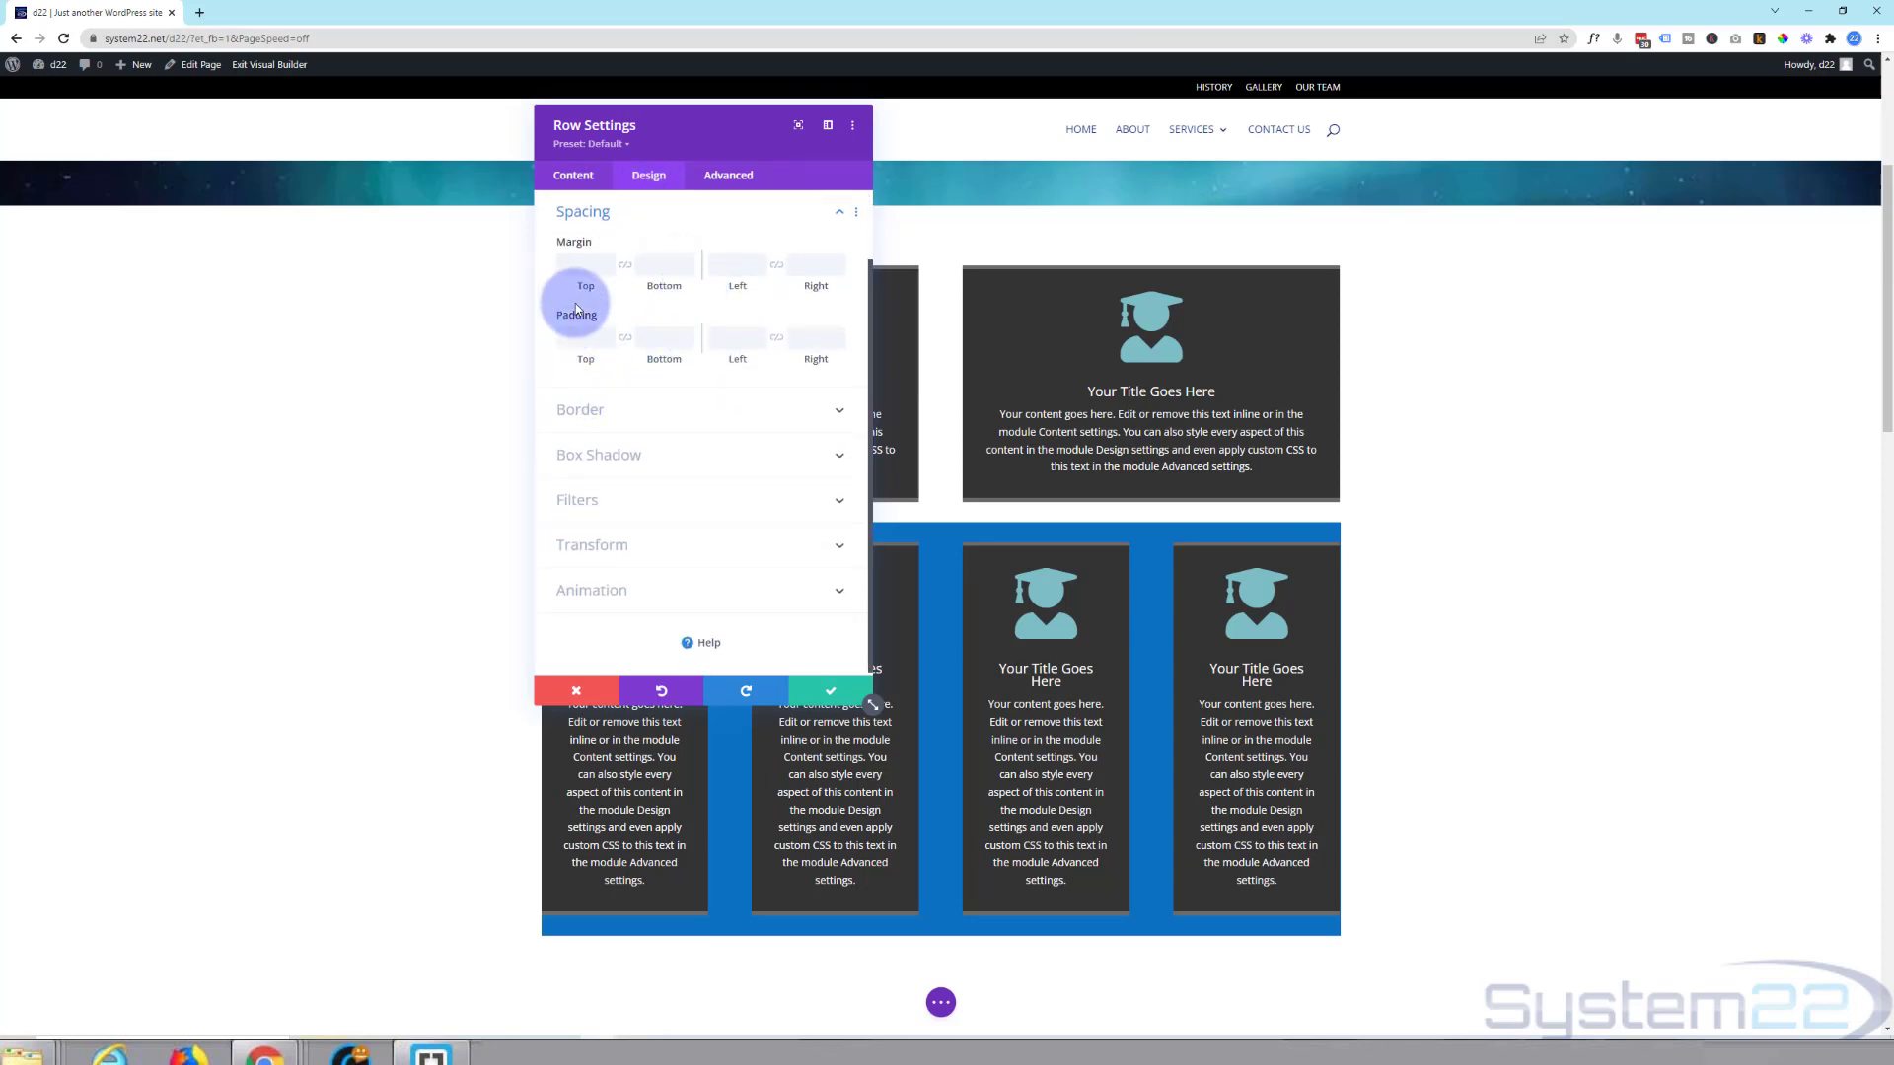
left_click(580, 335)
left_click(605, 273)
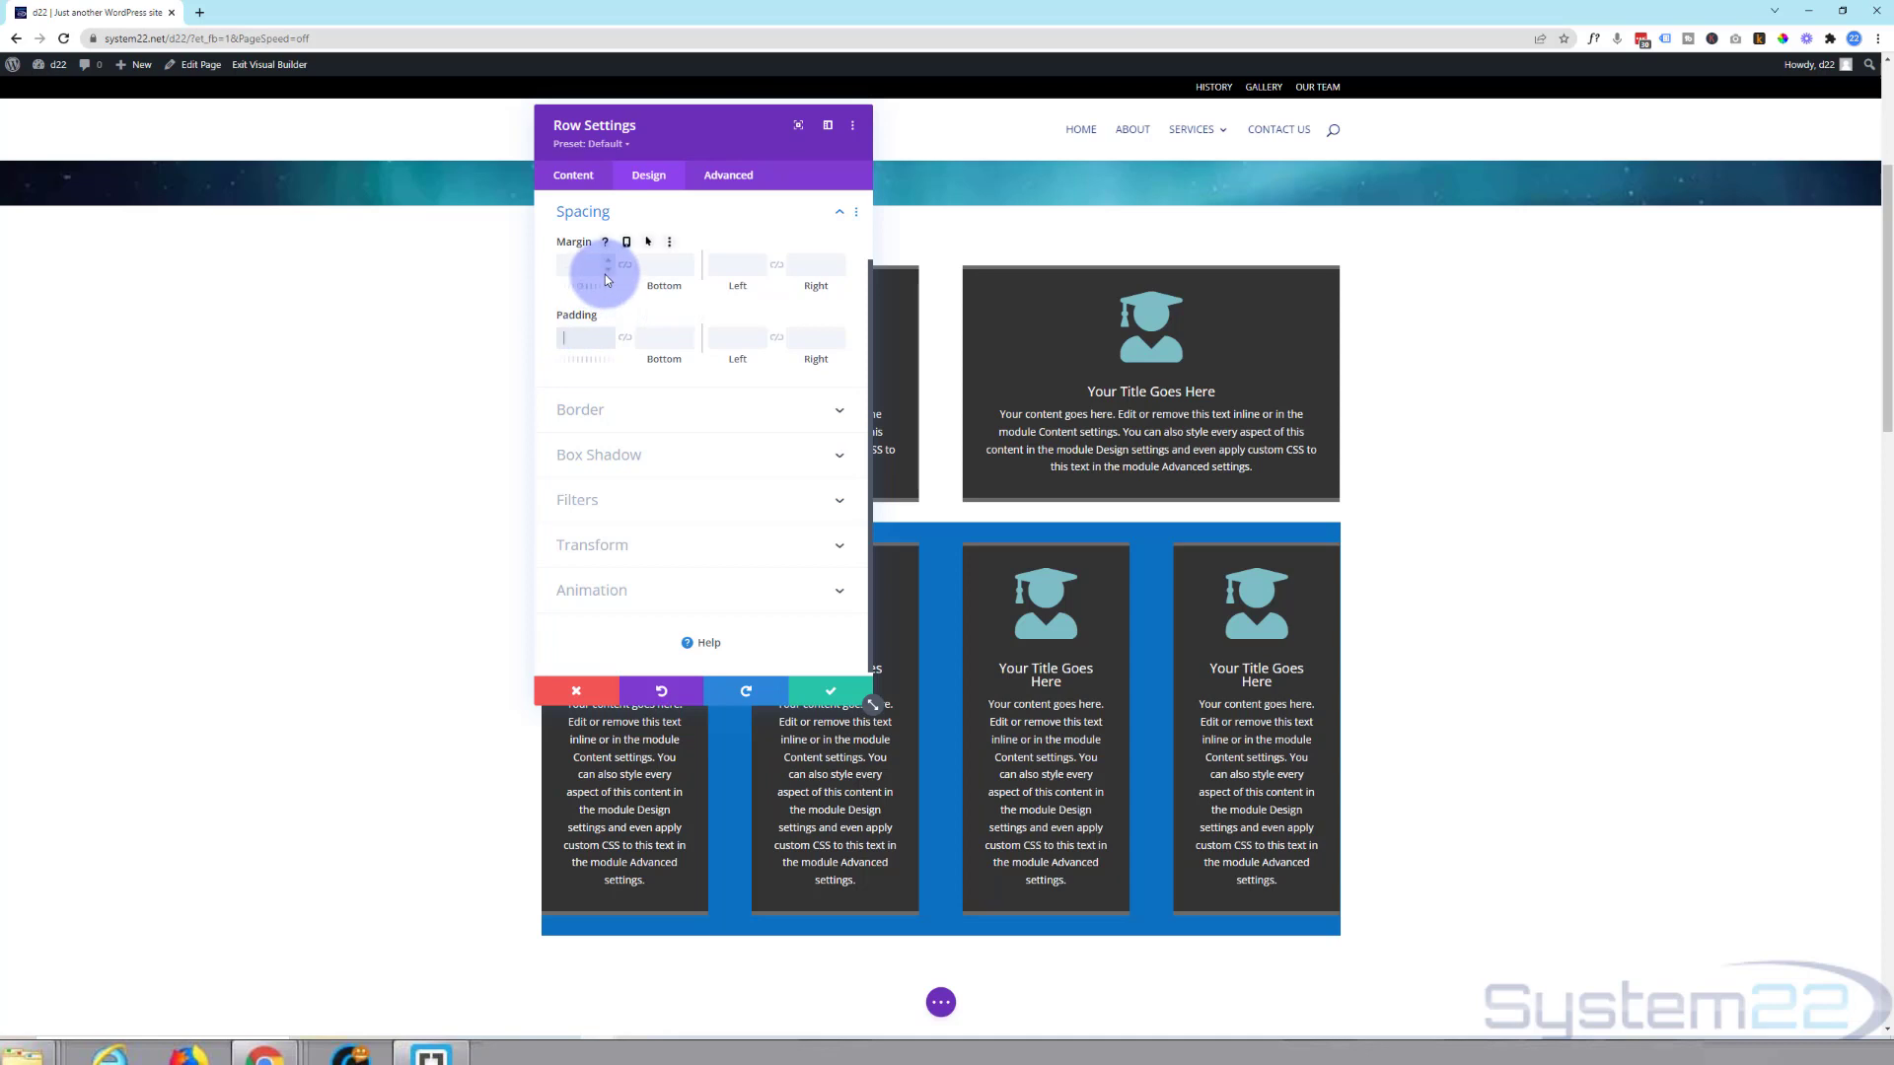
left_click(732, 342)
type("50")
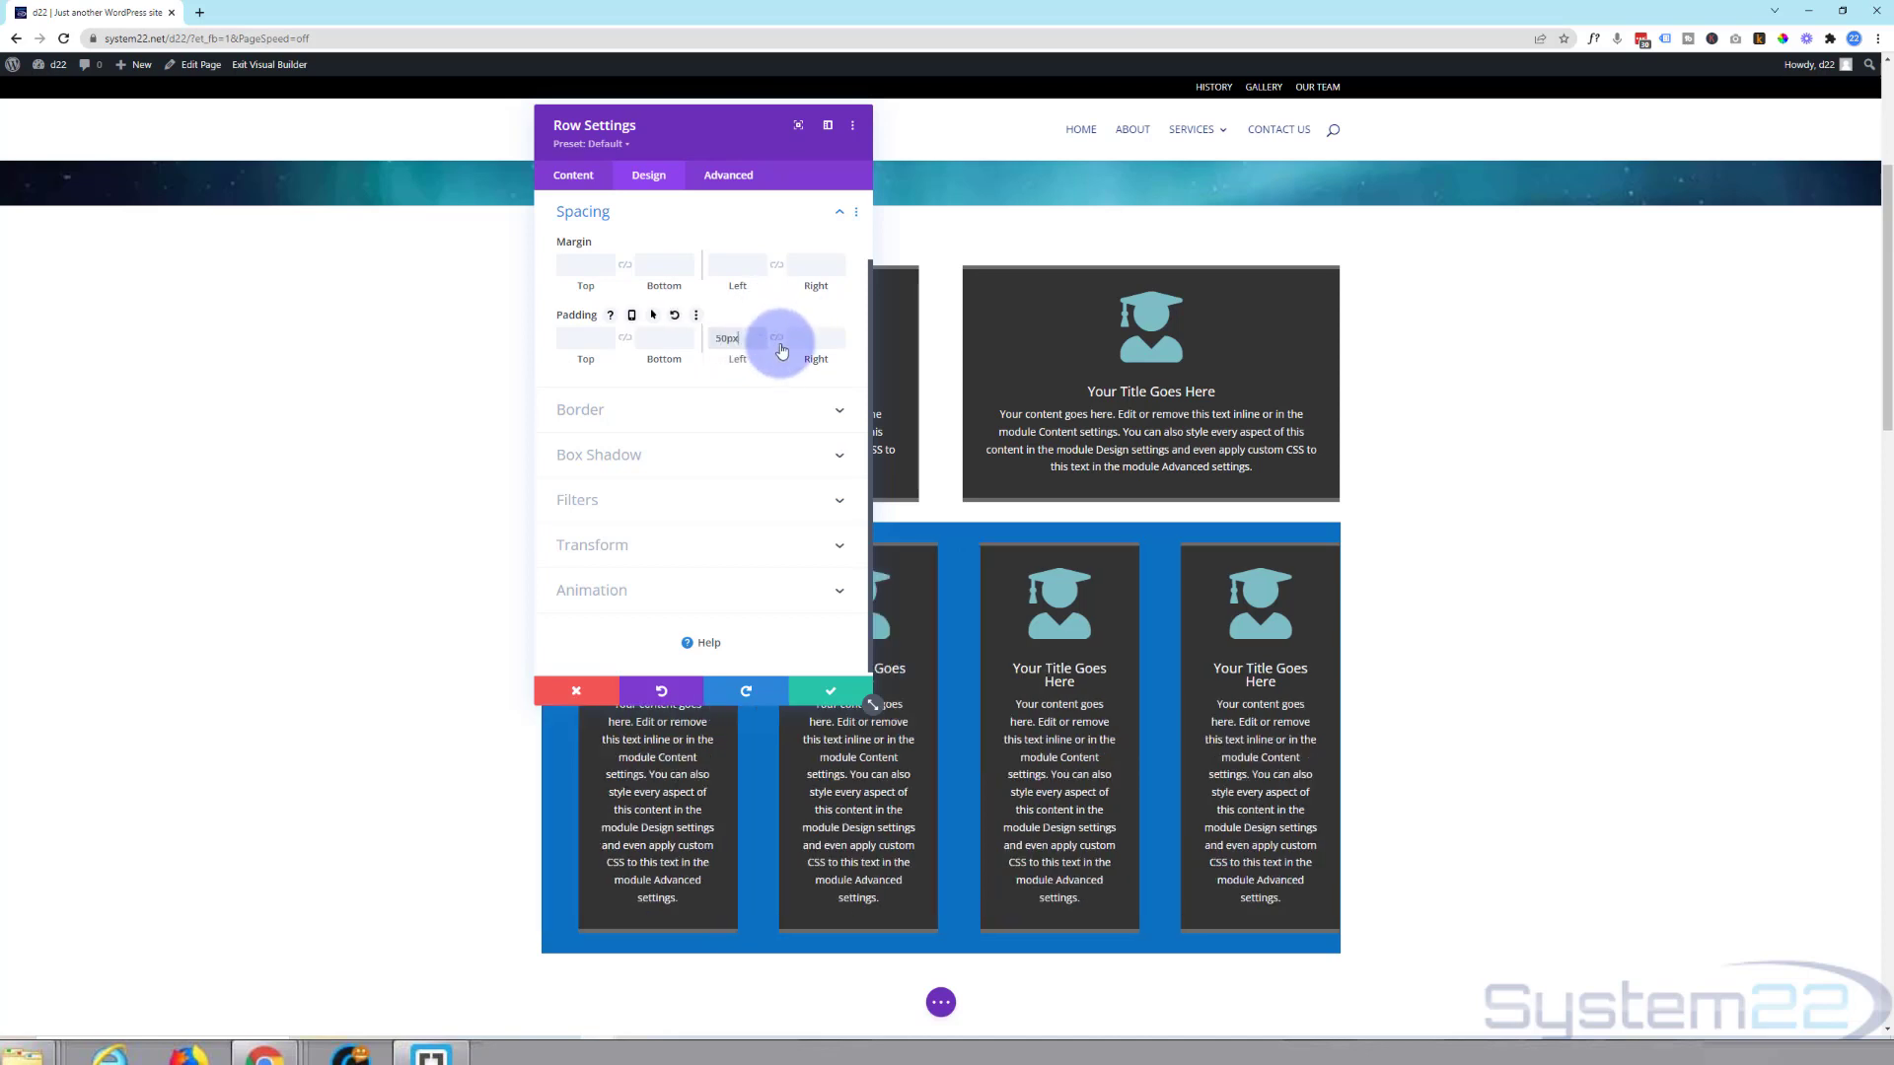
left_click(776, 338)
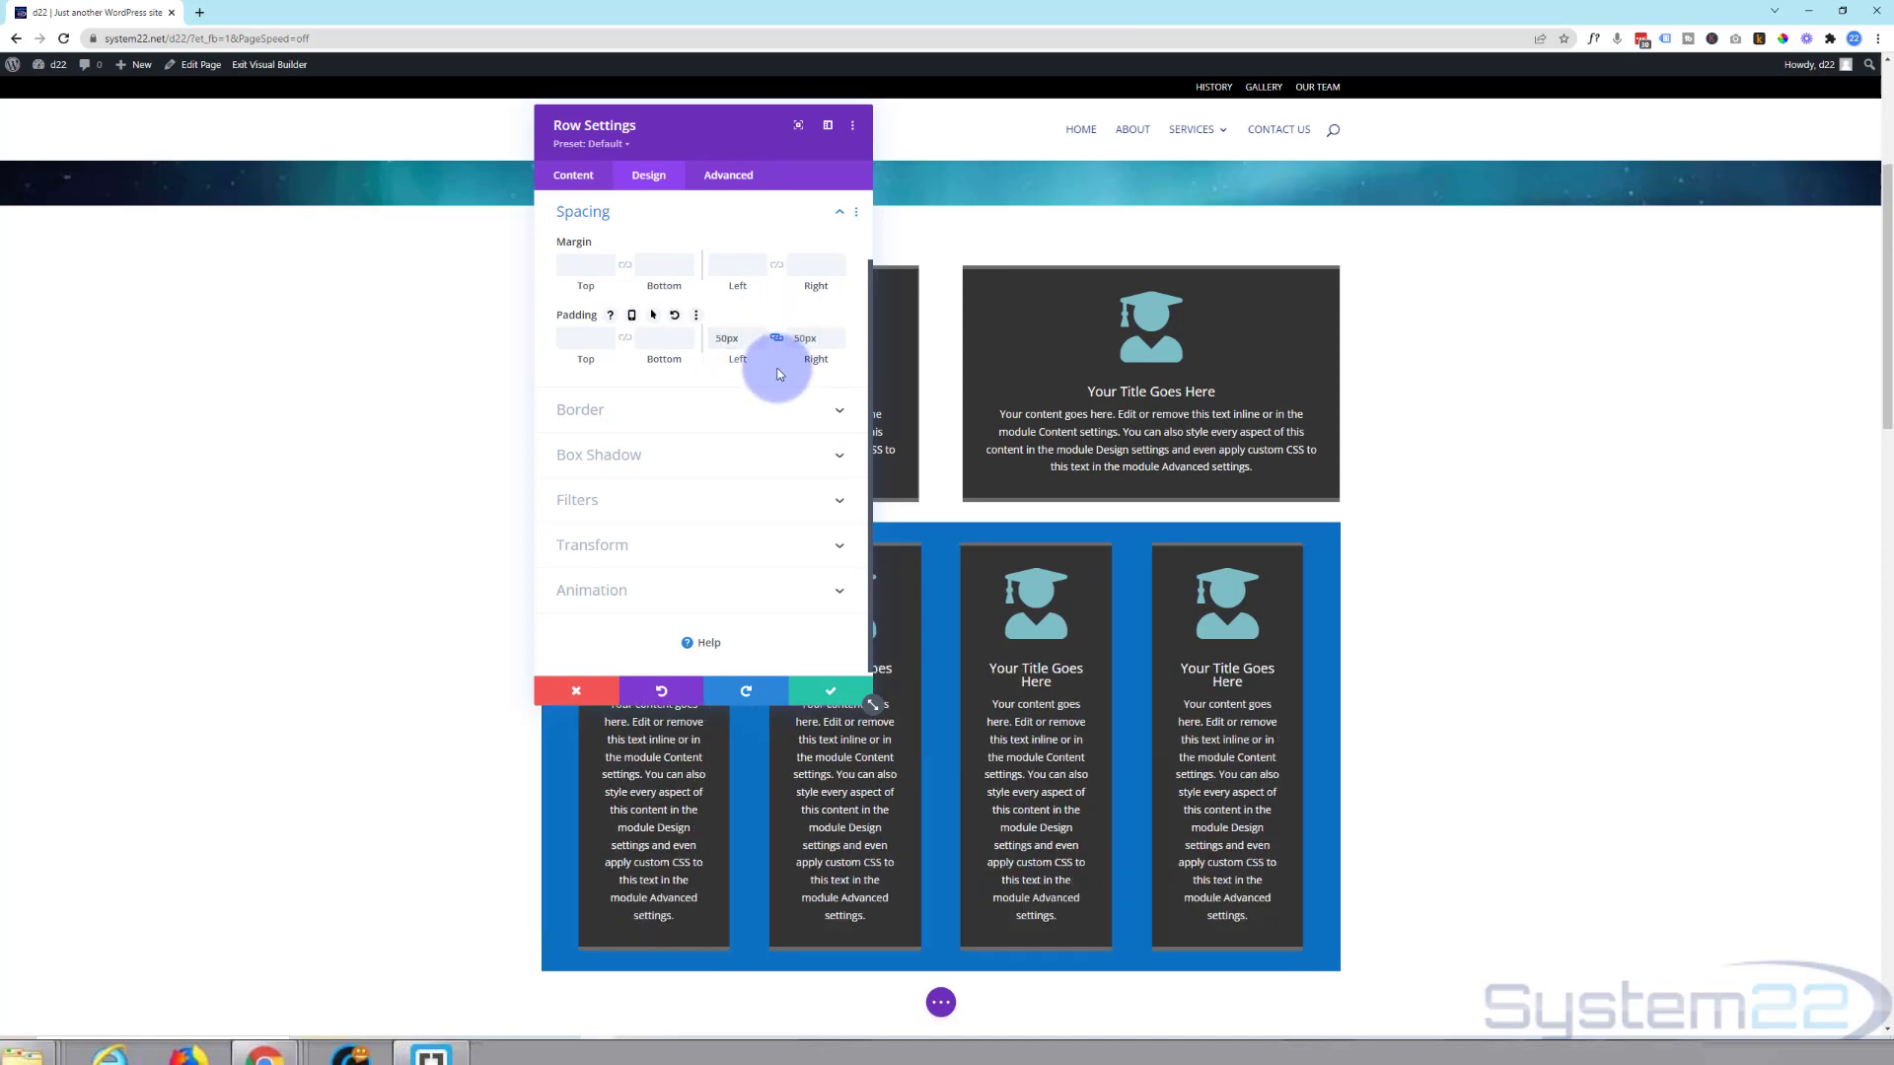
left_click(820, 340)
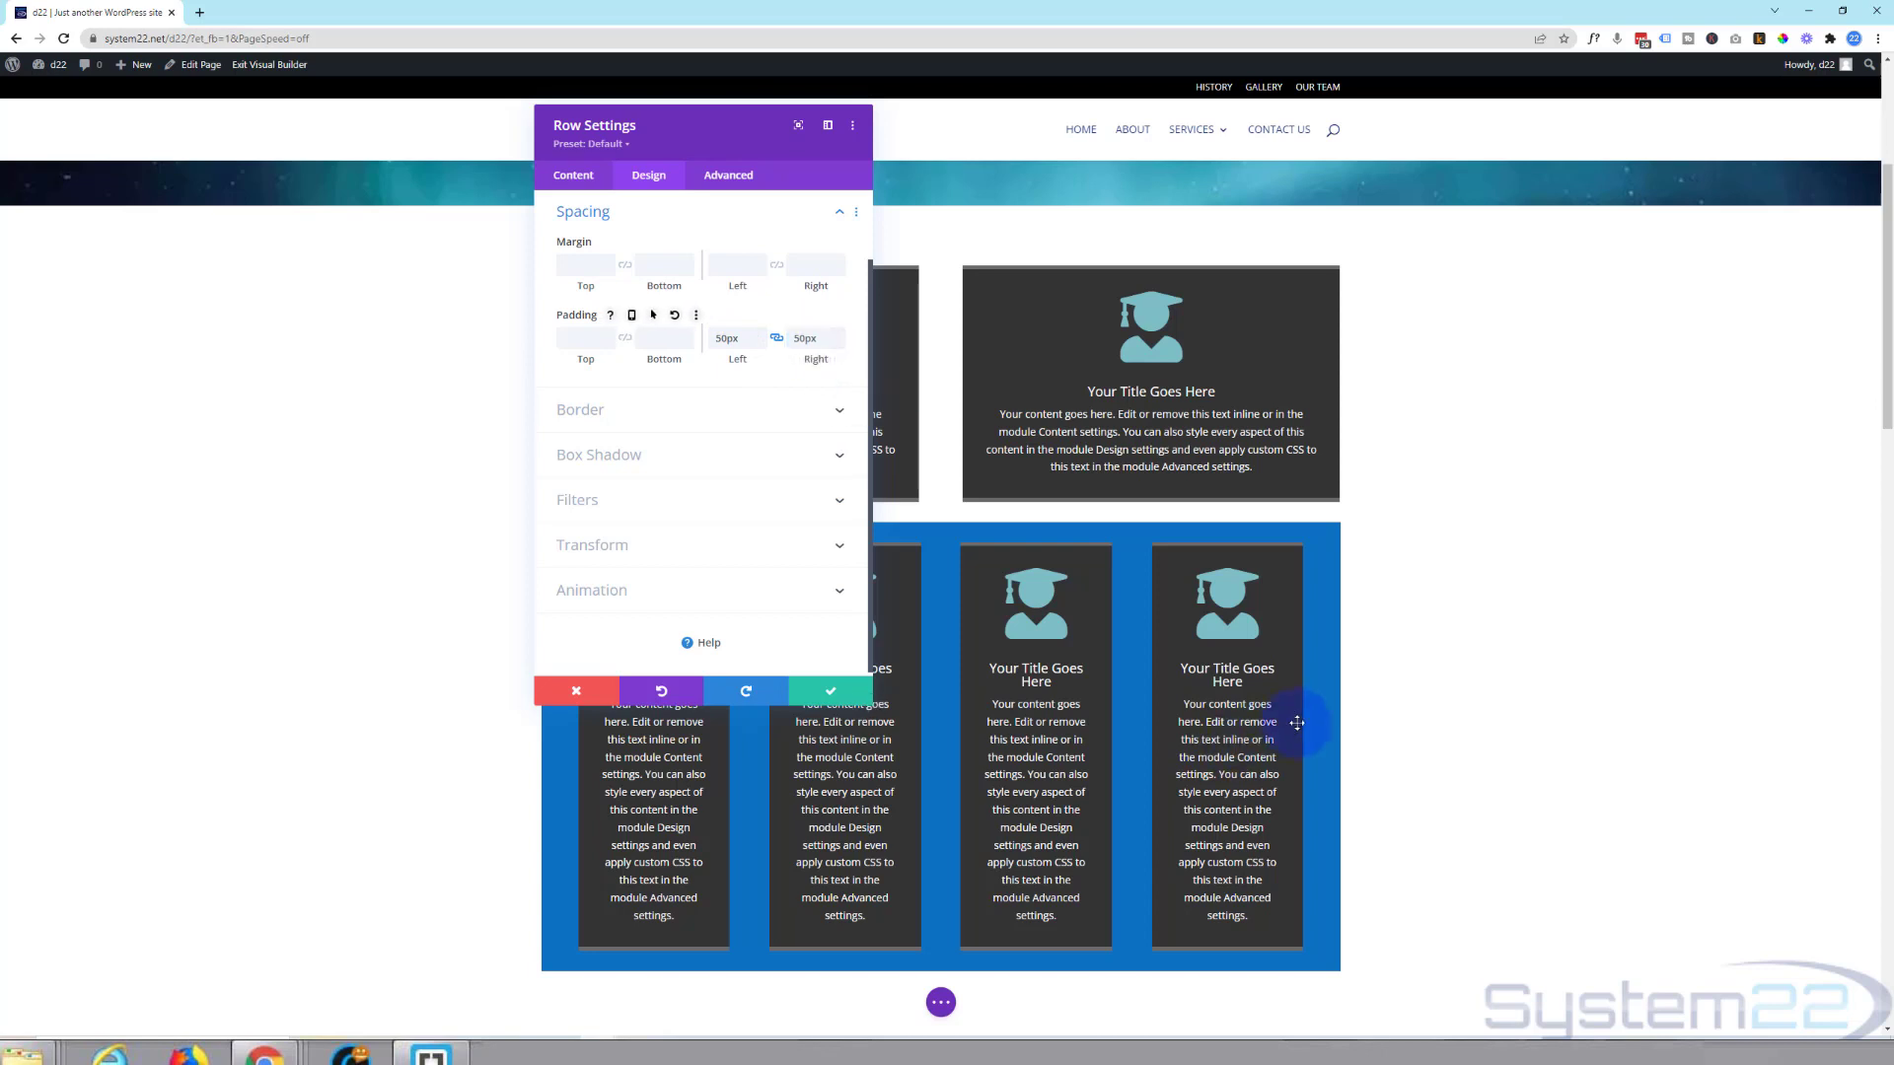
left_click(831, 696)
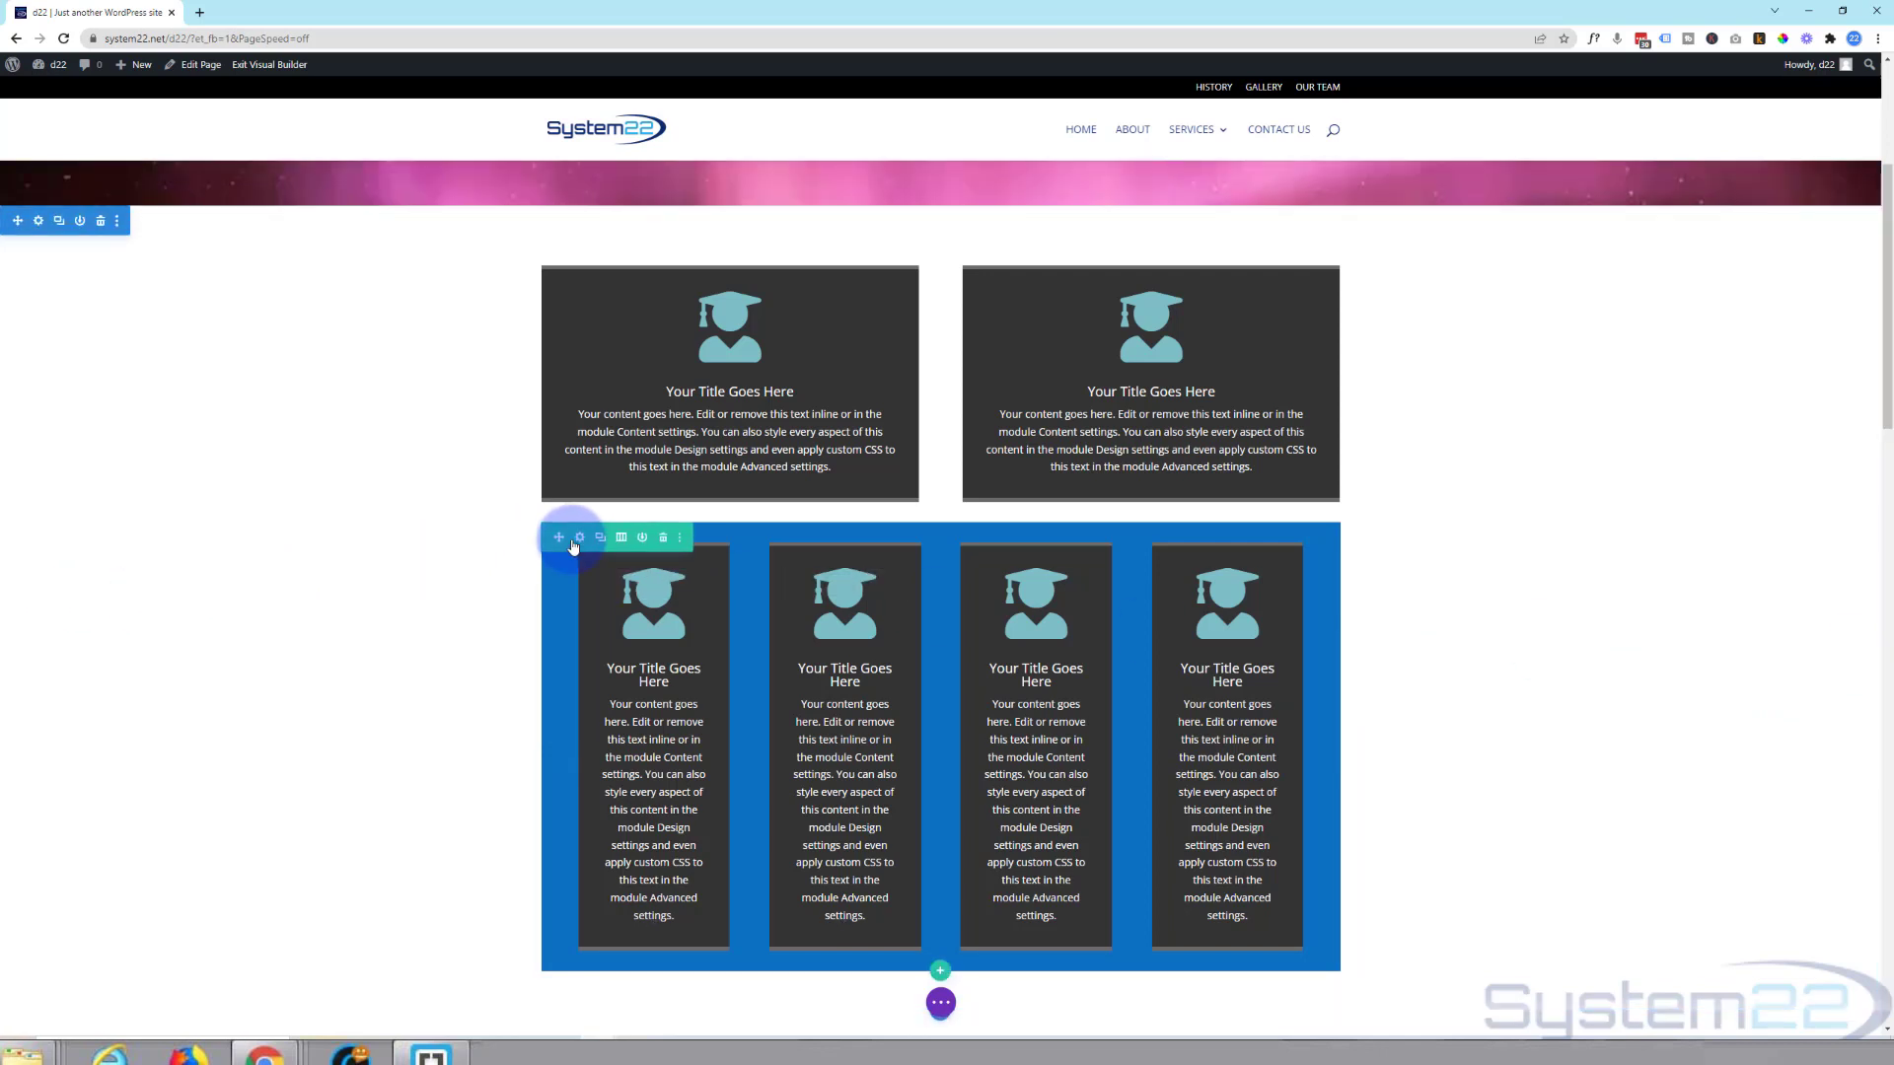
mouse_move(579, 548)
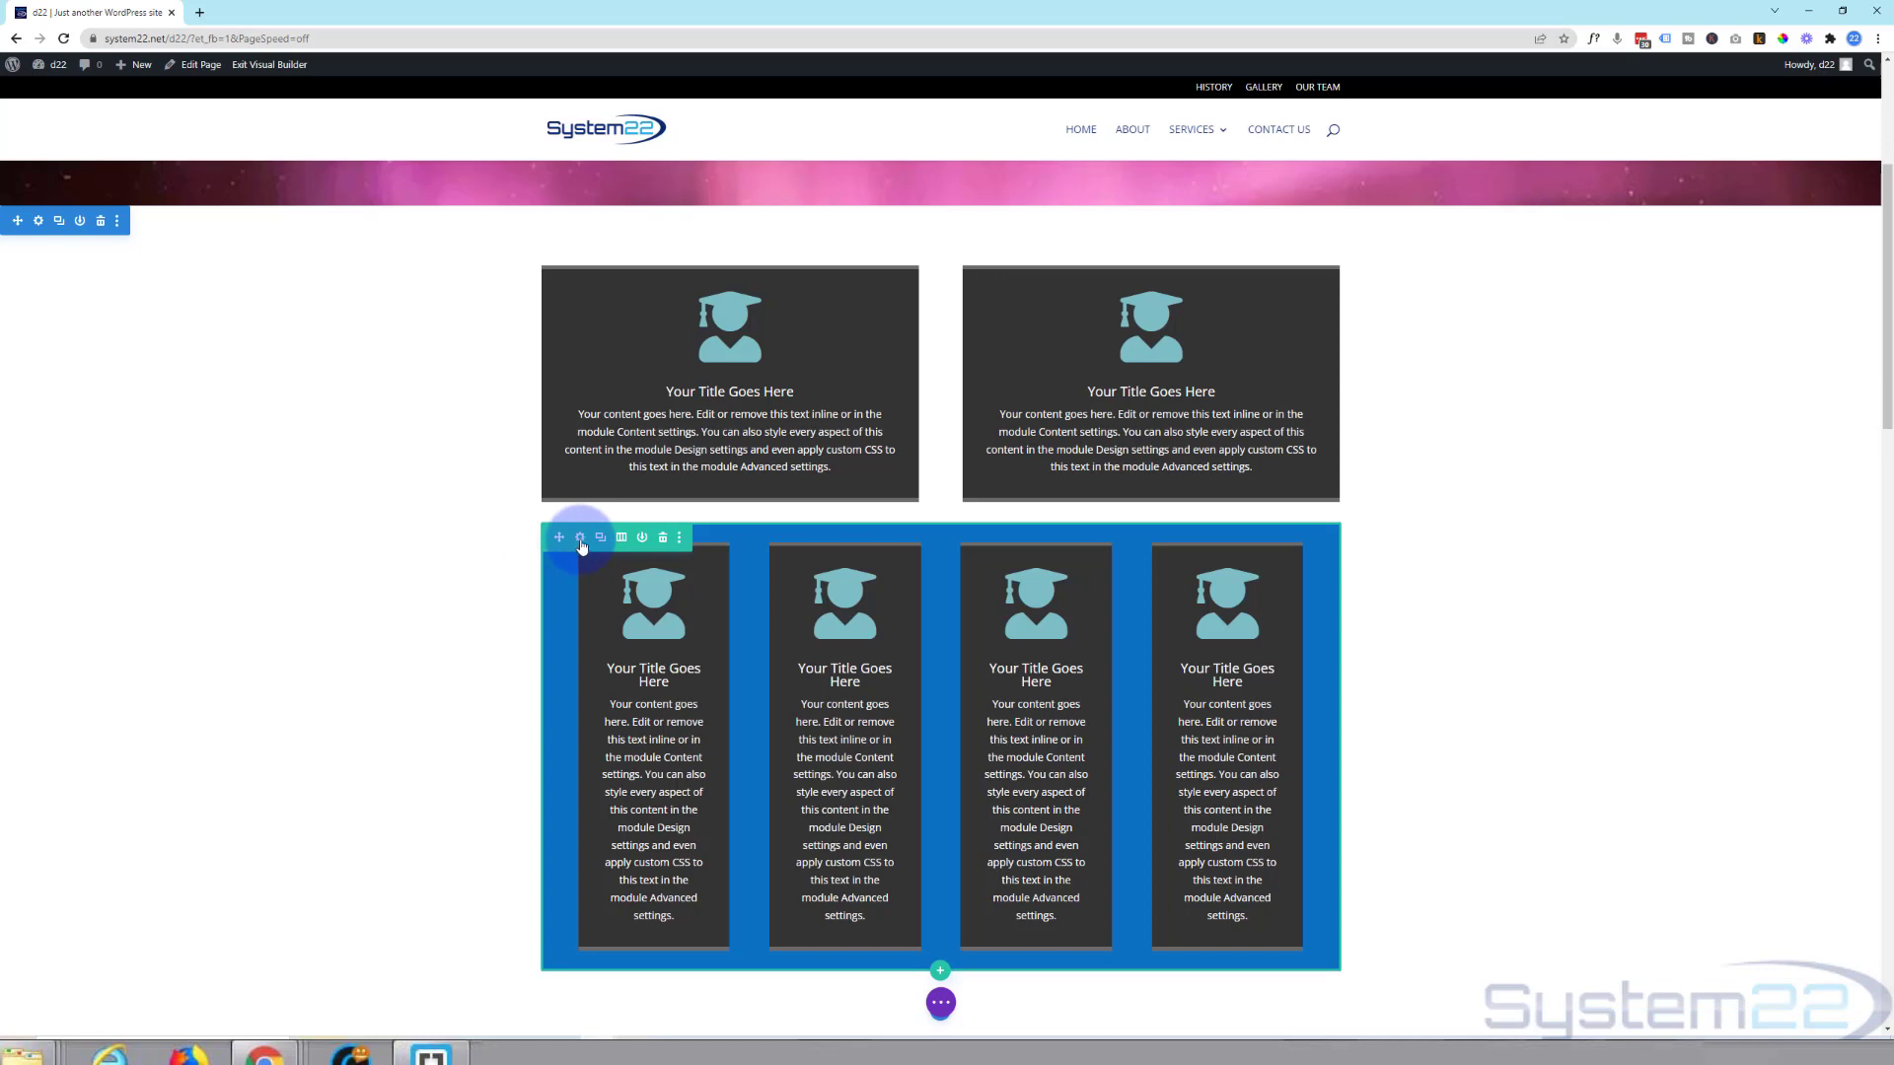
Set the blue row's Max Width to 100% under Design > Sizing and move the panel aside.
left_click(581, 543)
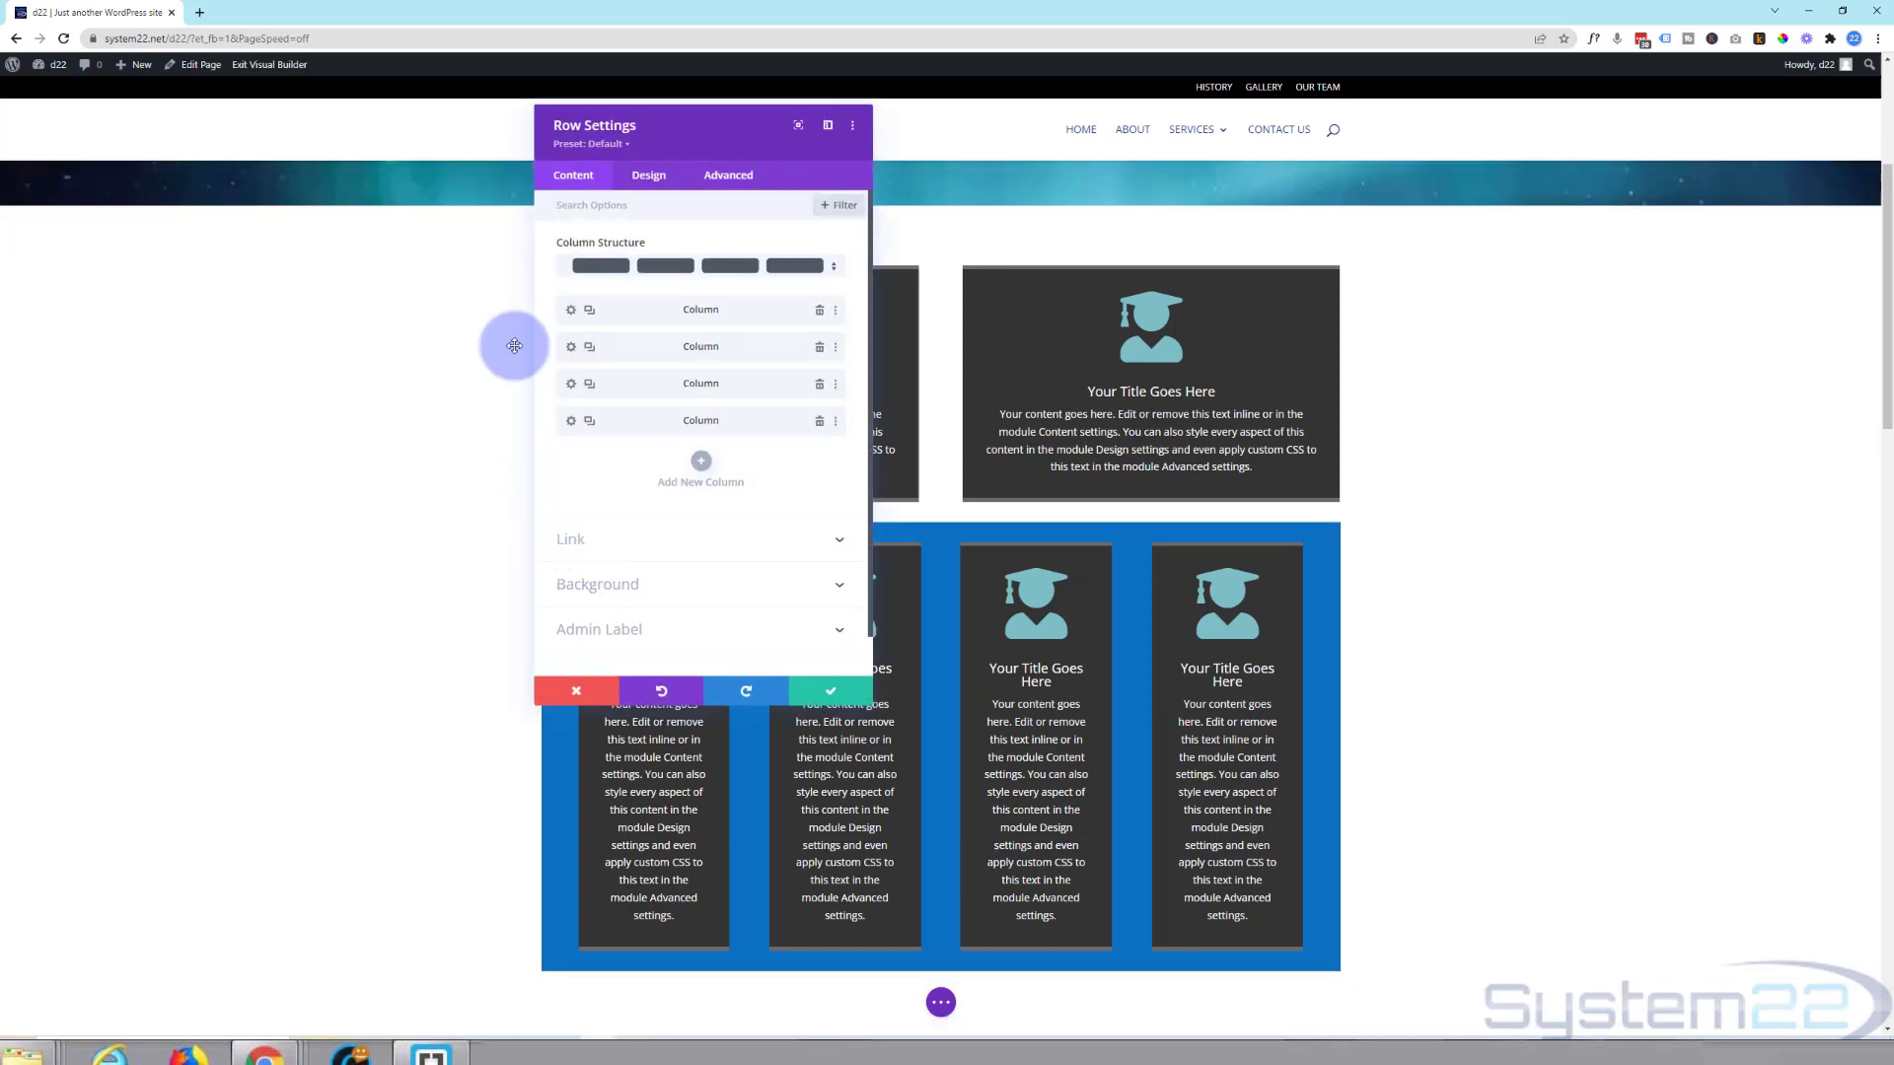
left_click(655, 180)
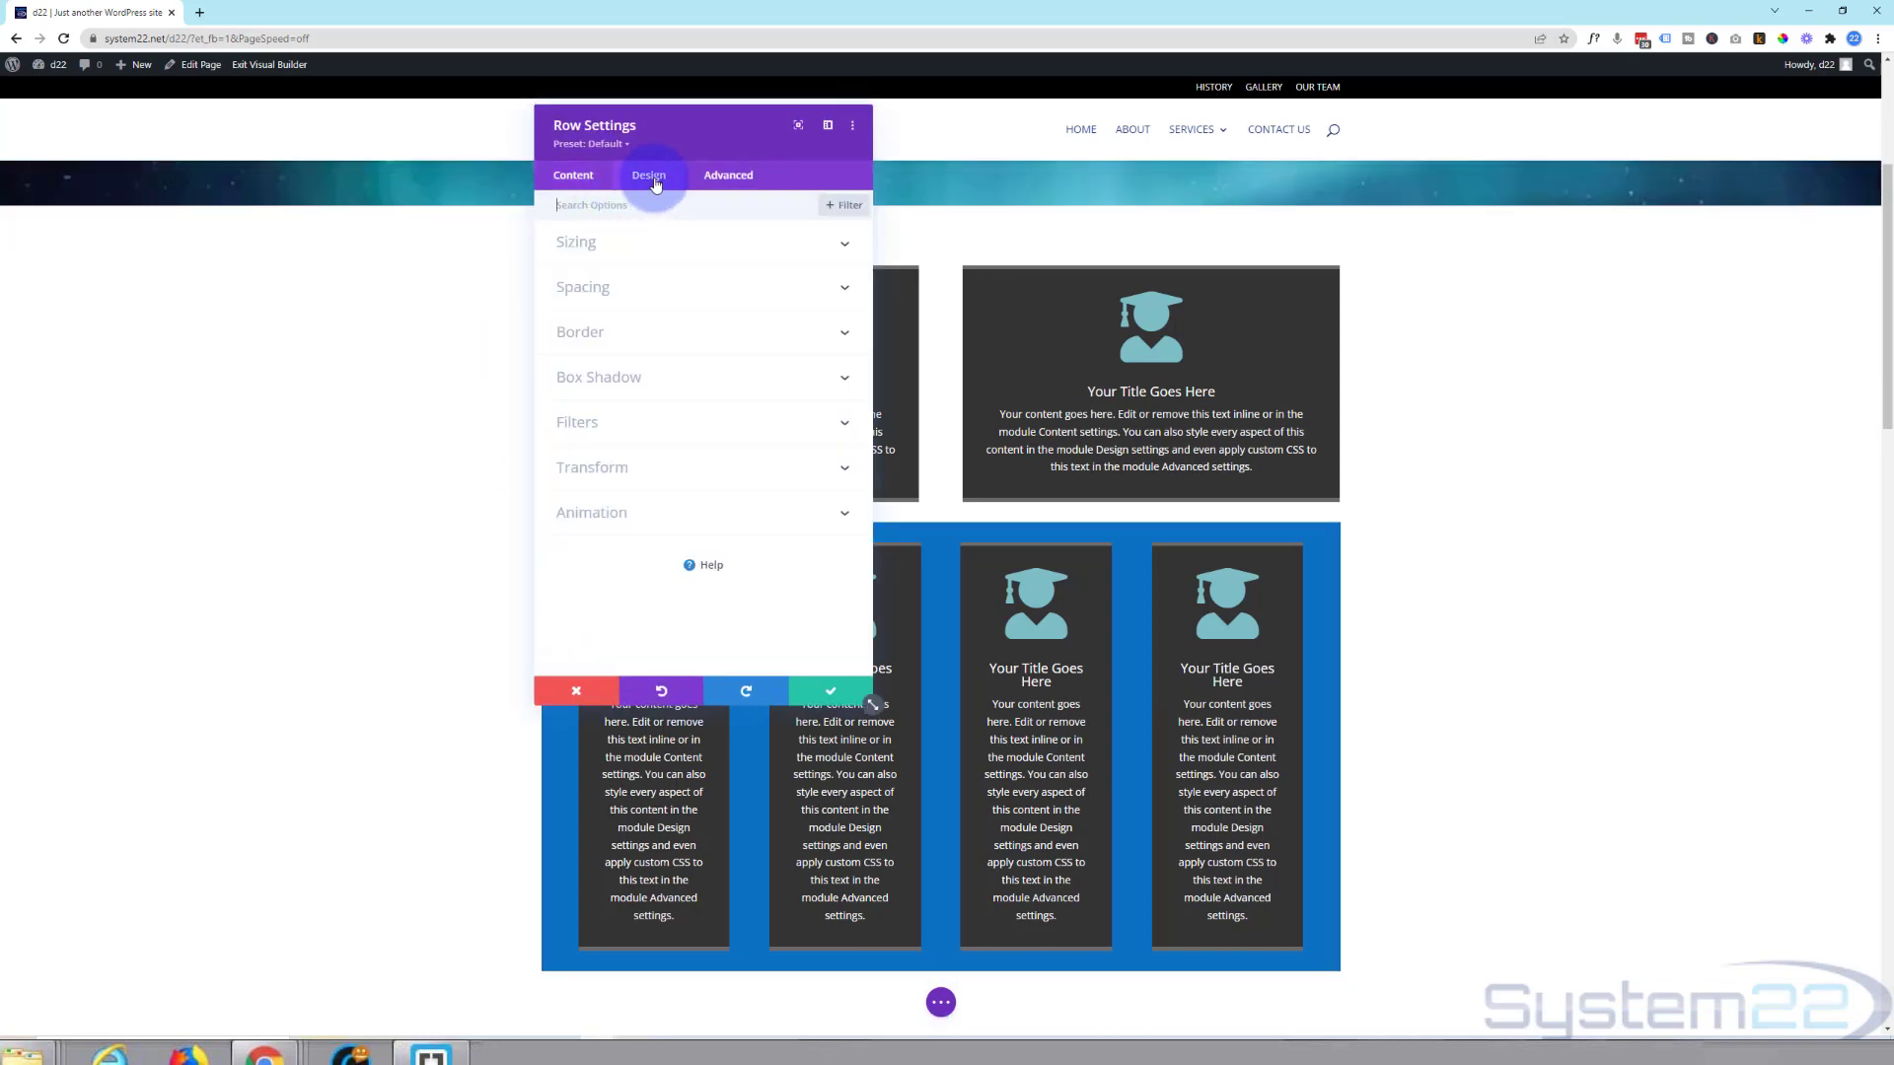
left_click(677, 255)
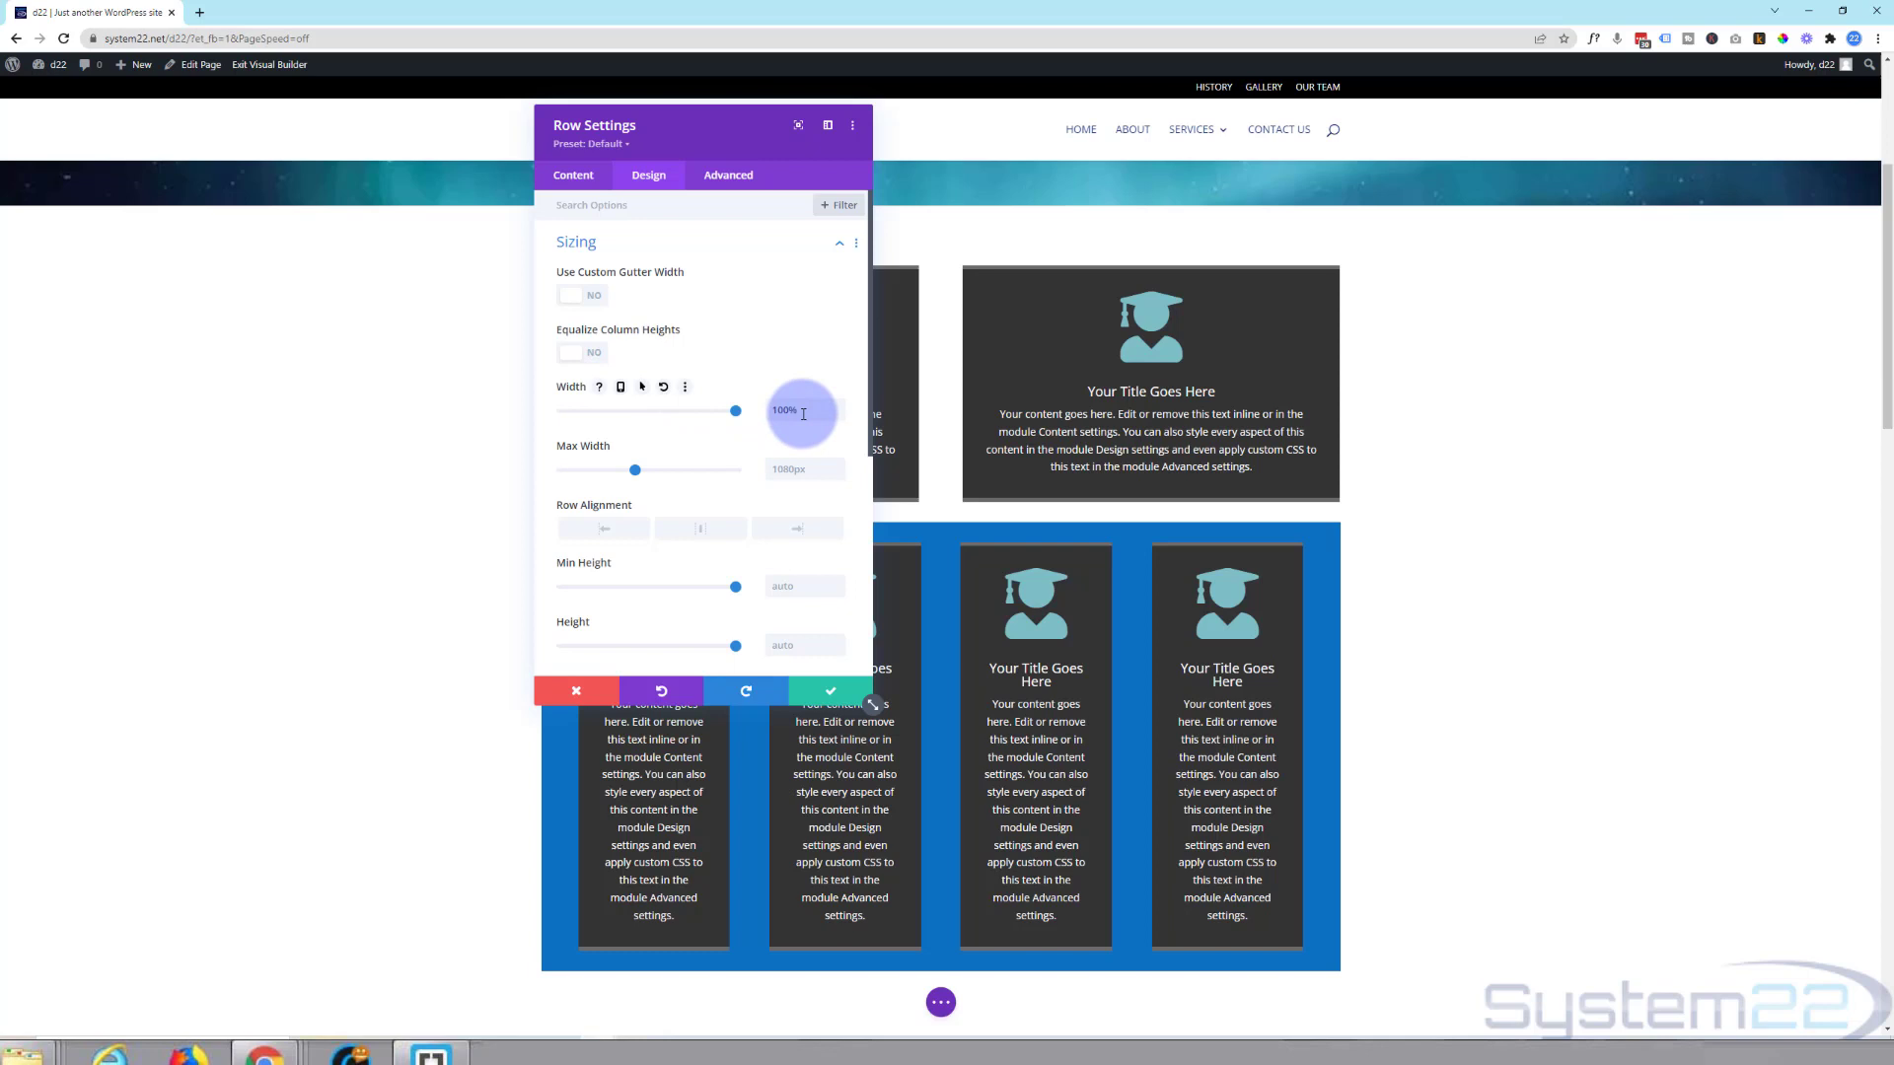
left_click_drag(813, 410, 763, 415)
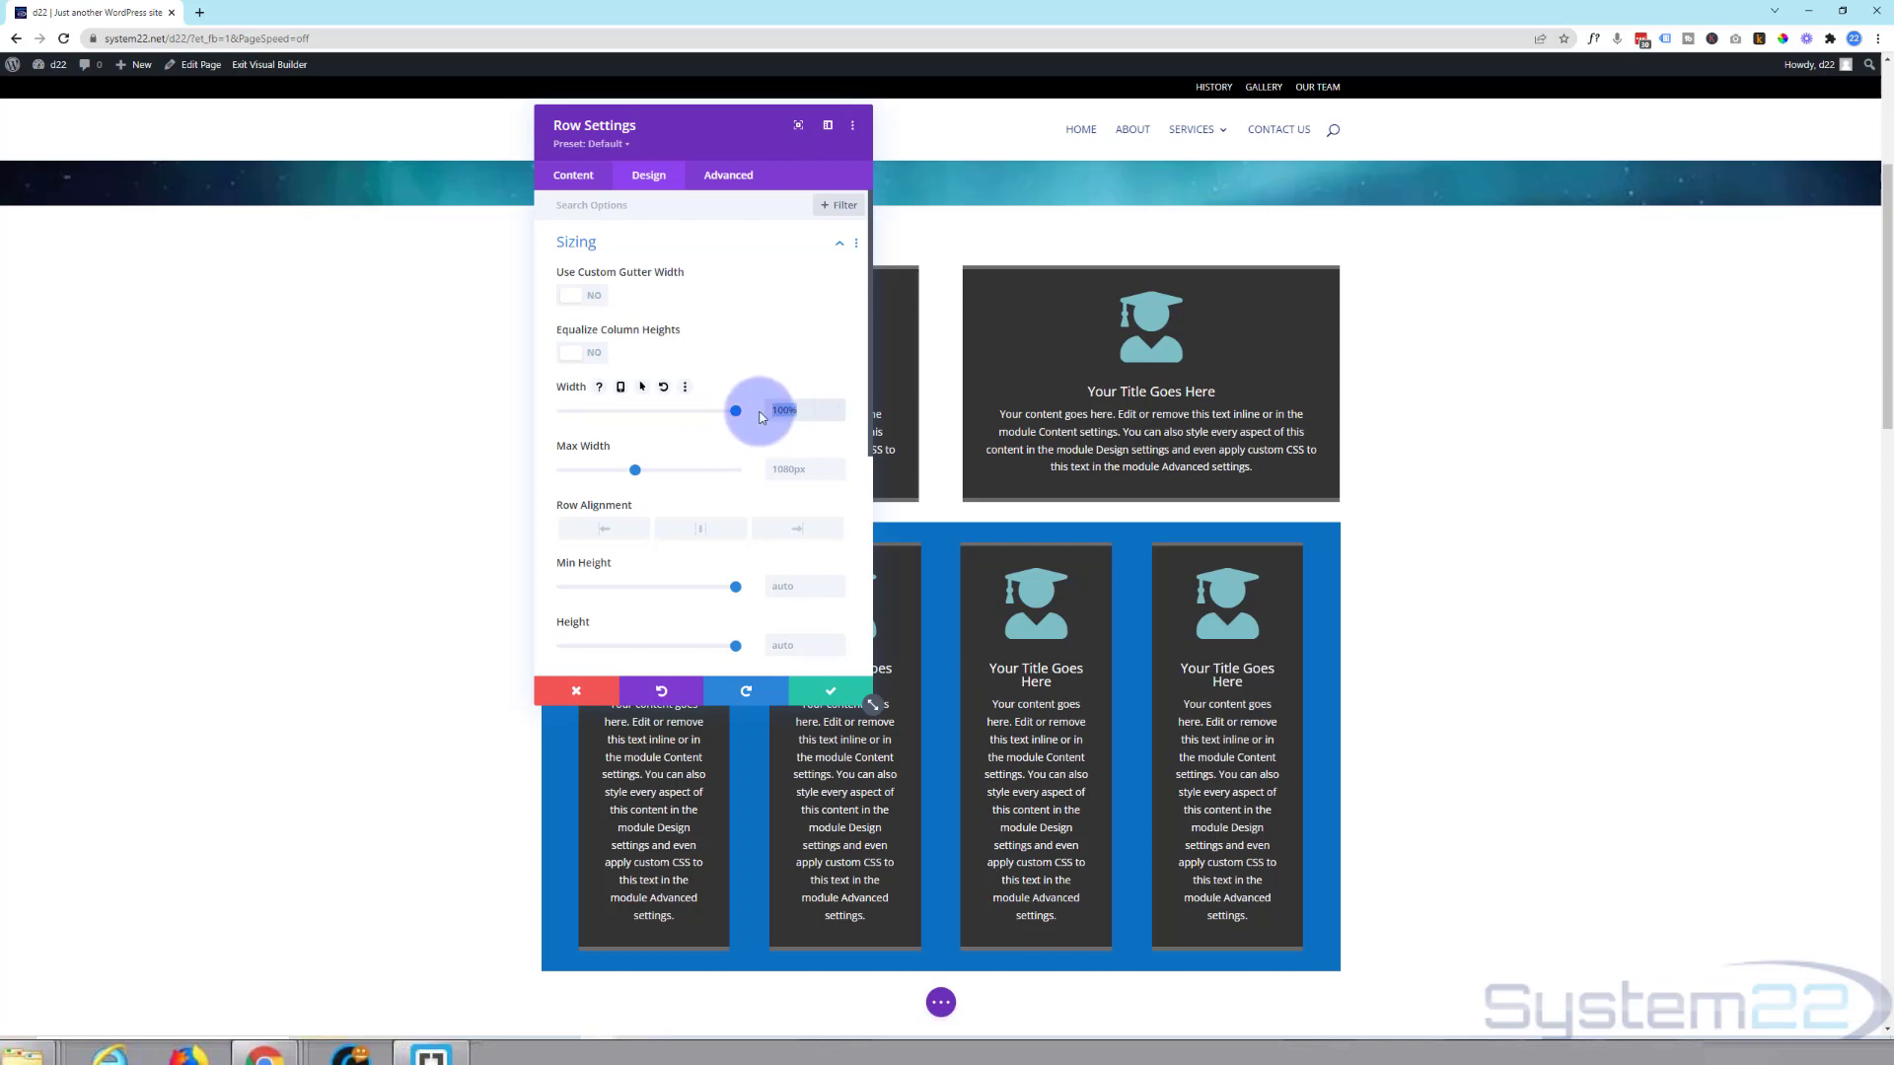
left_click(779, 472)
type("100")
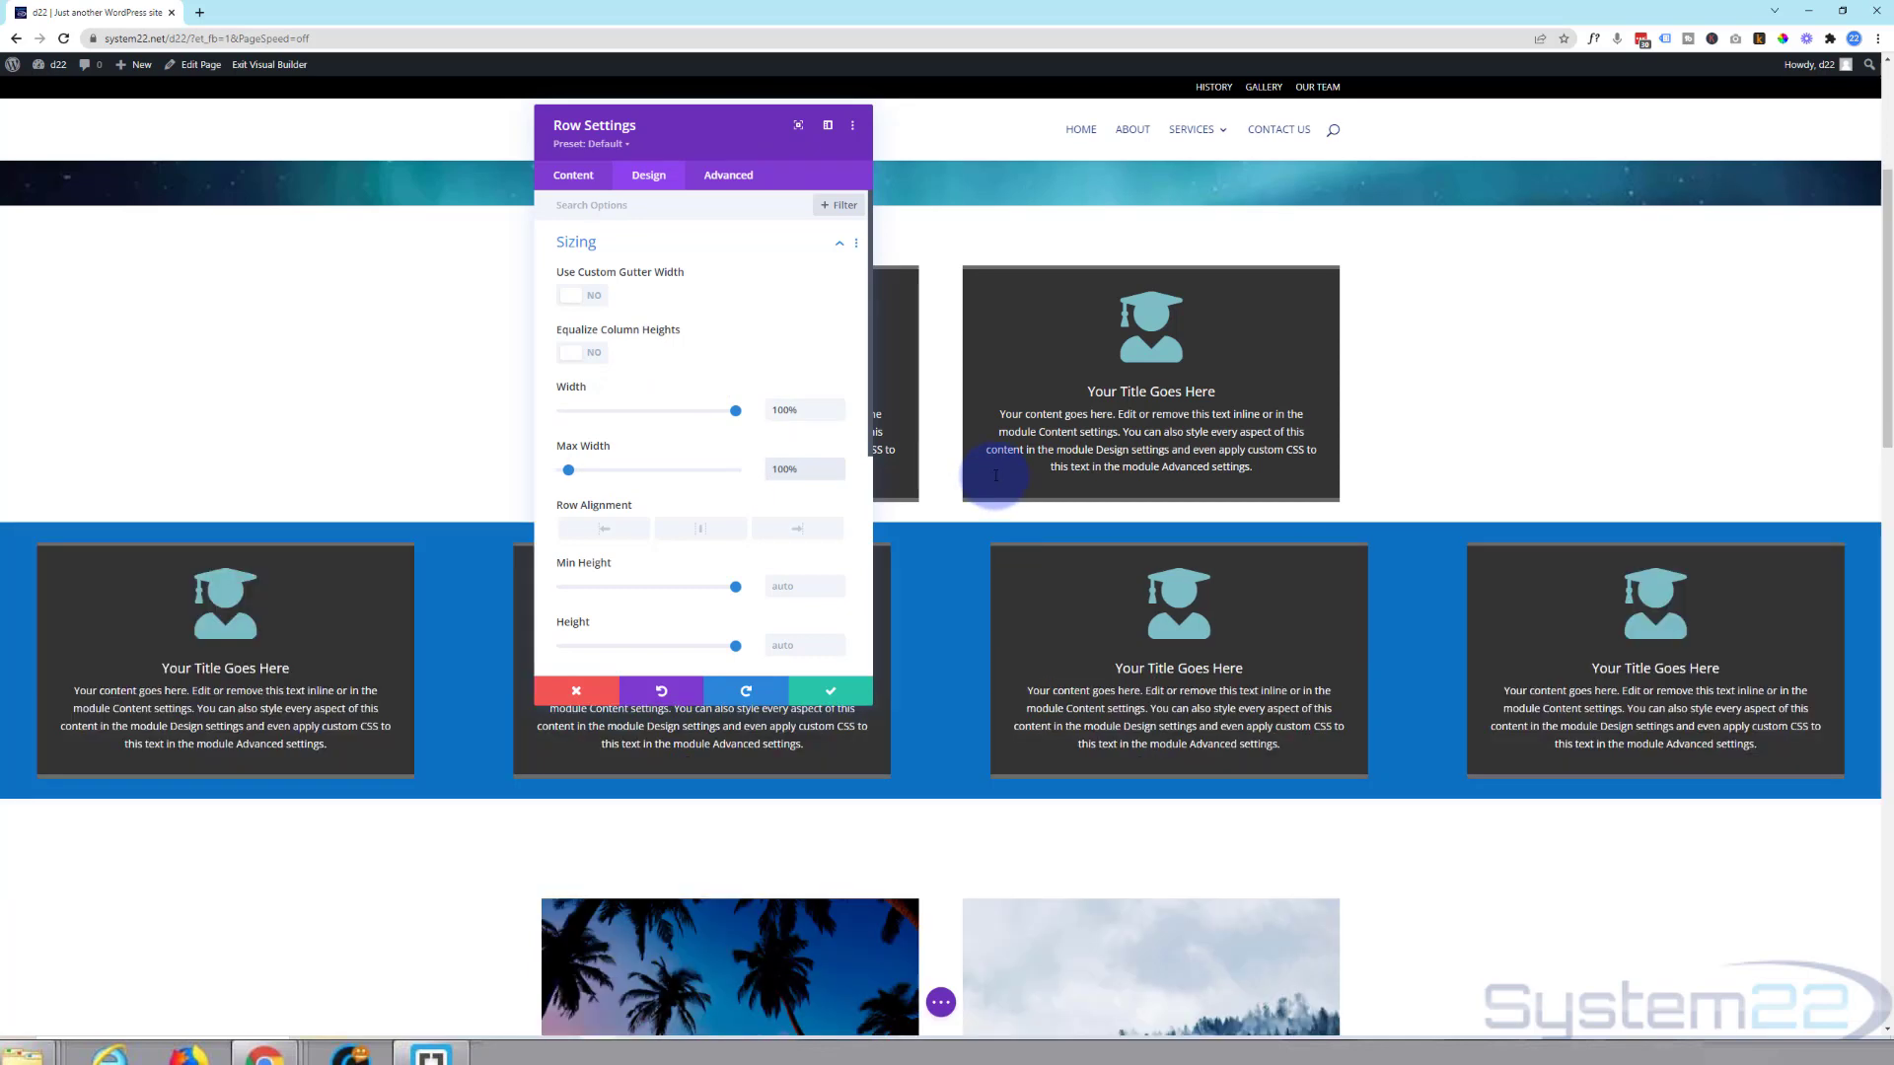
scroll(462, 627, "down", 2)
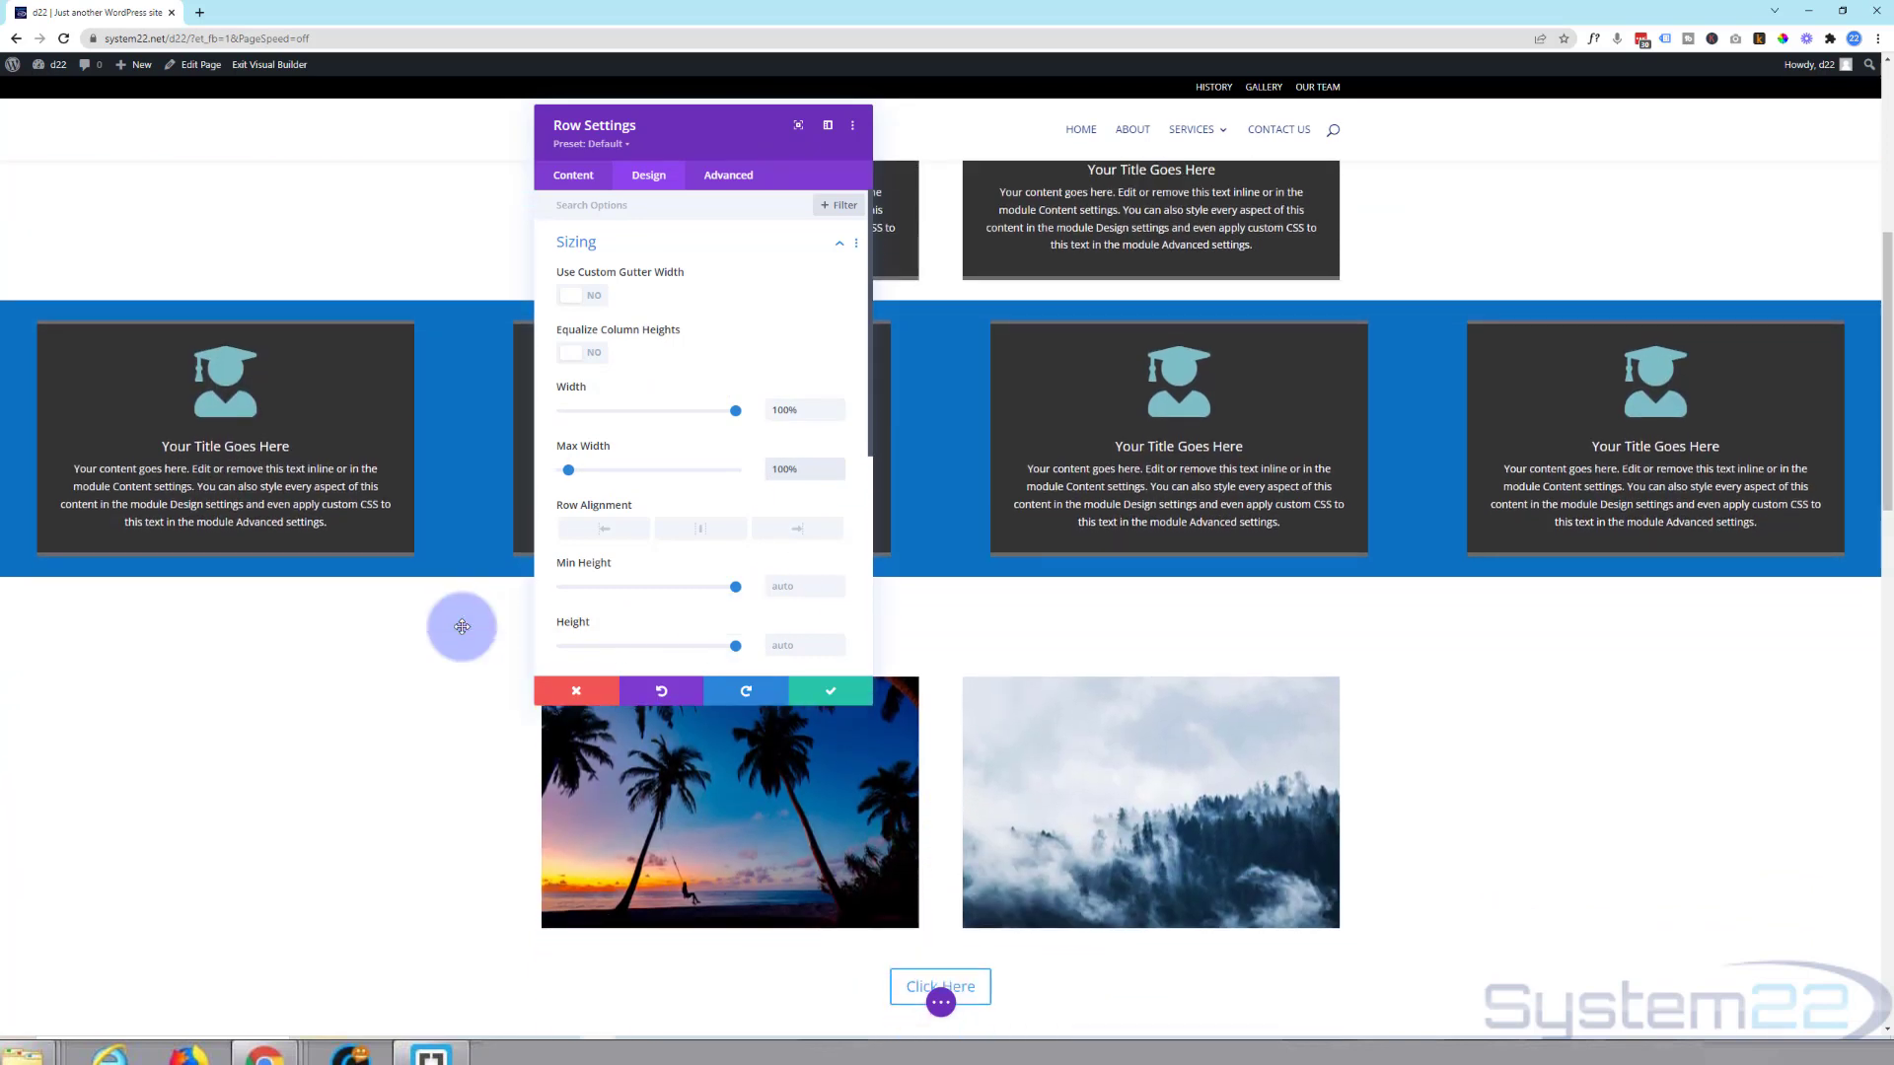
scroll(463, 629, "up", 2)
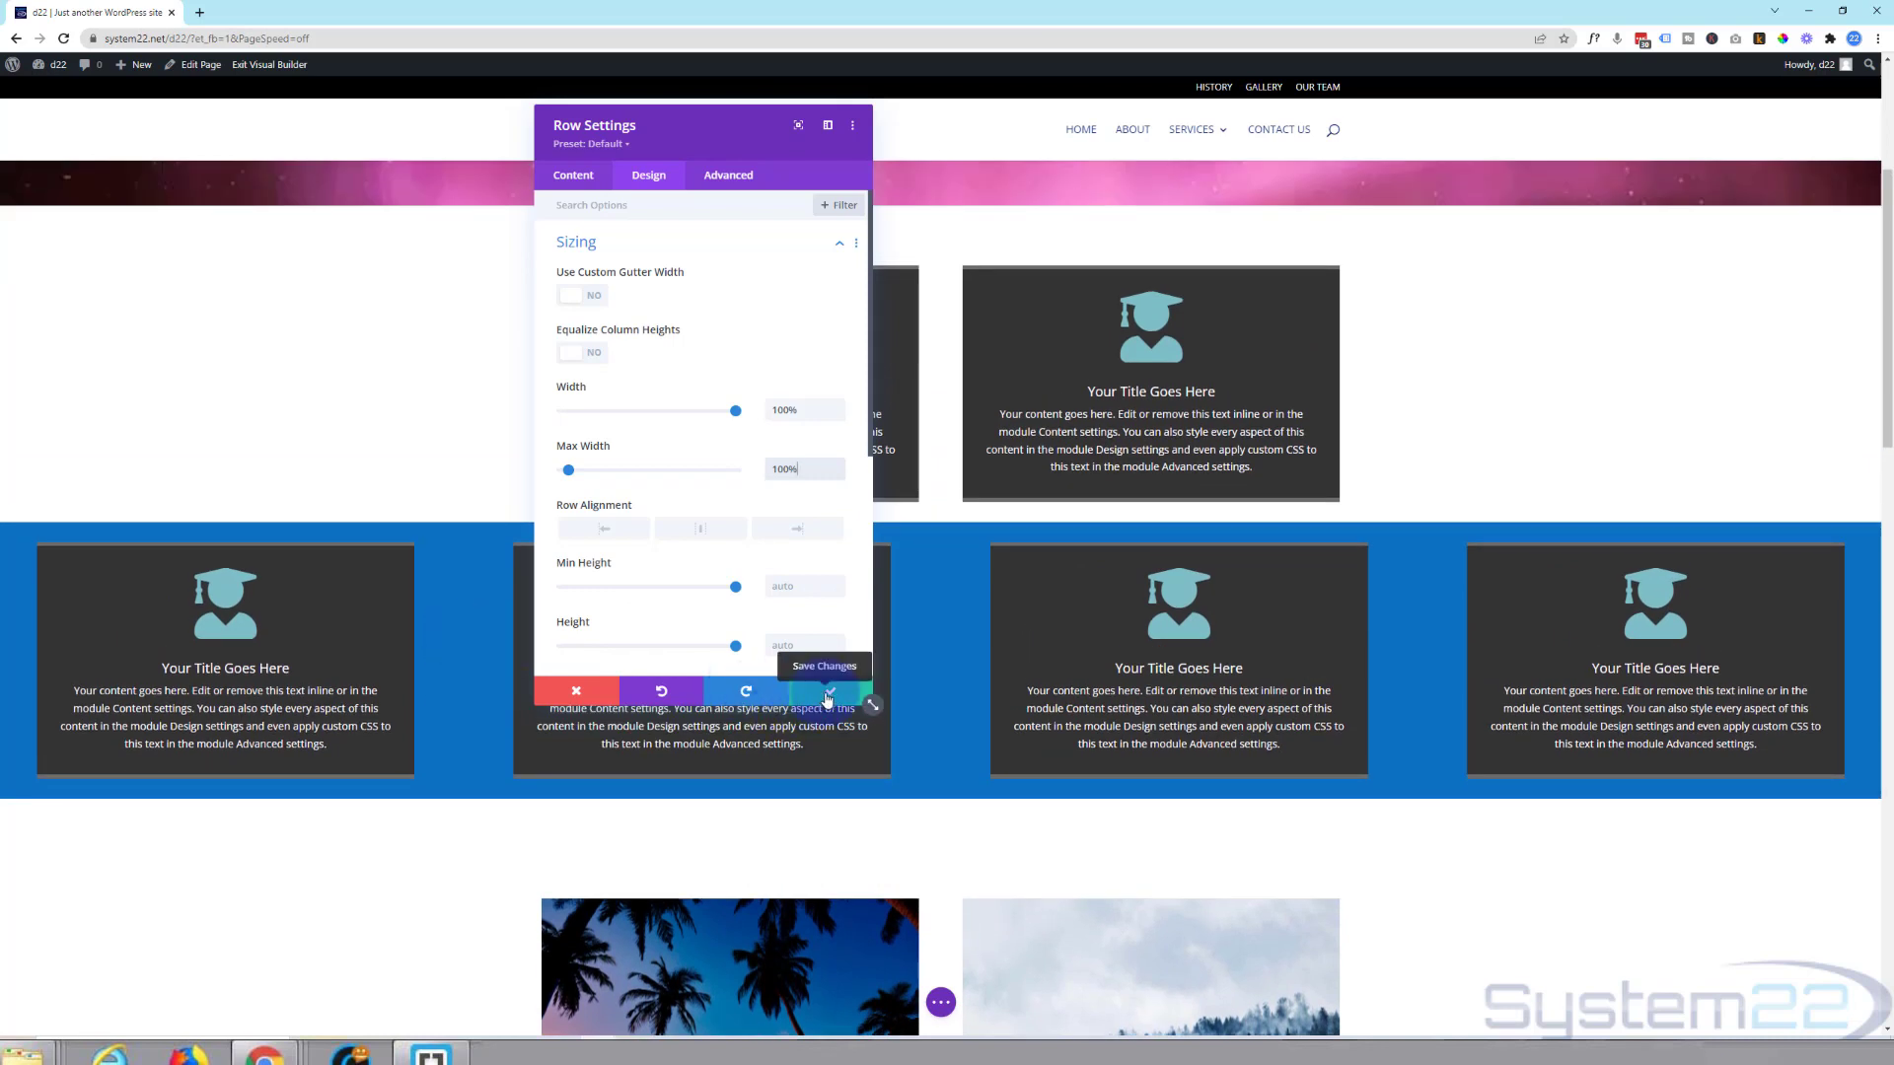
left_click_drag(690, 106, 1653, 199)
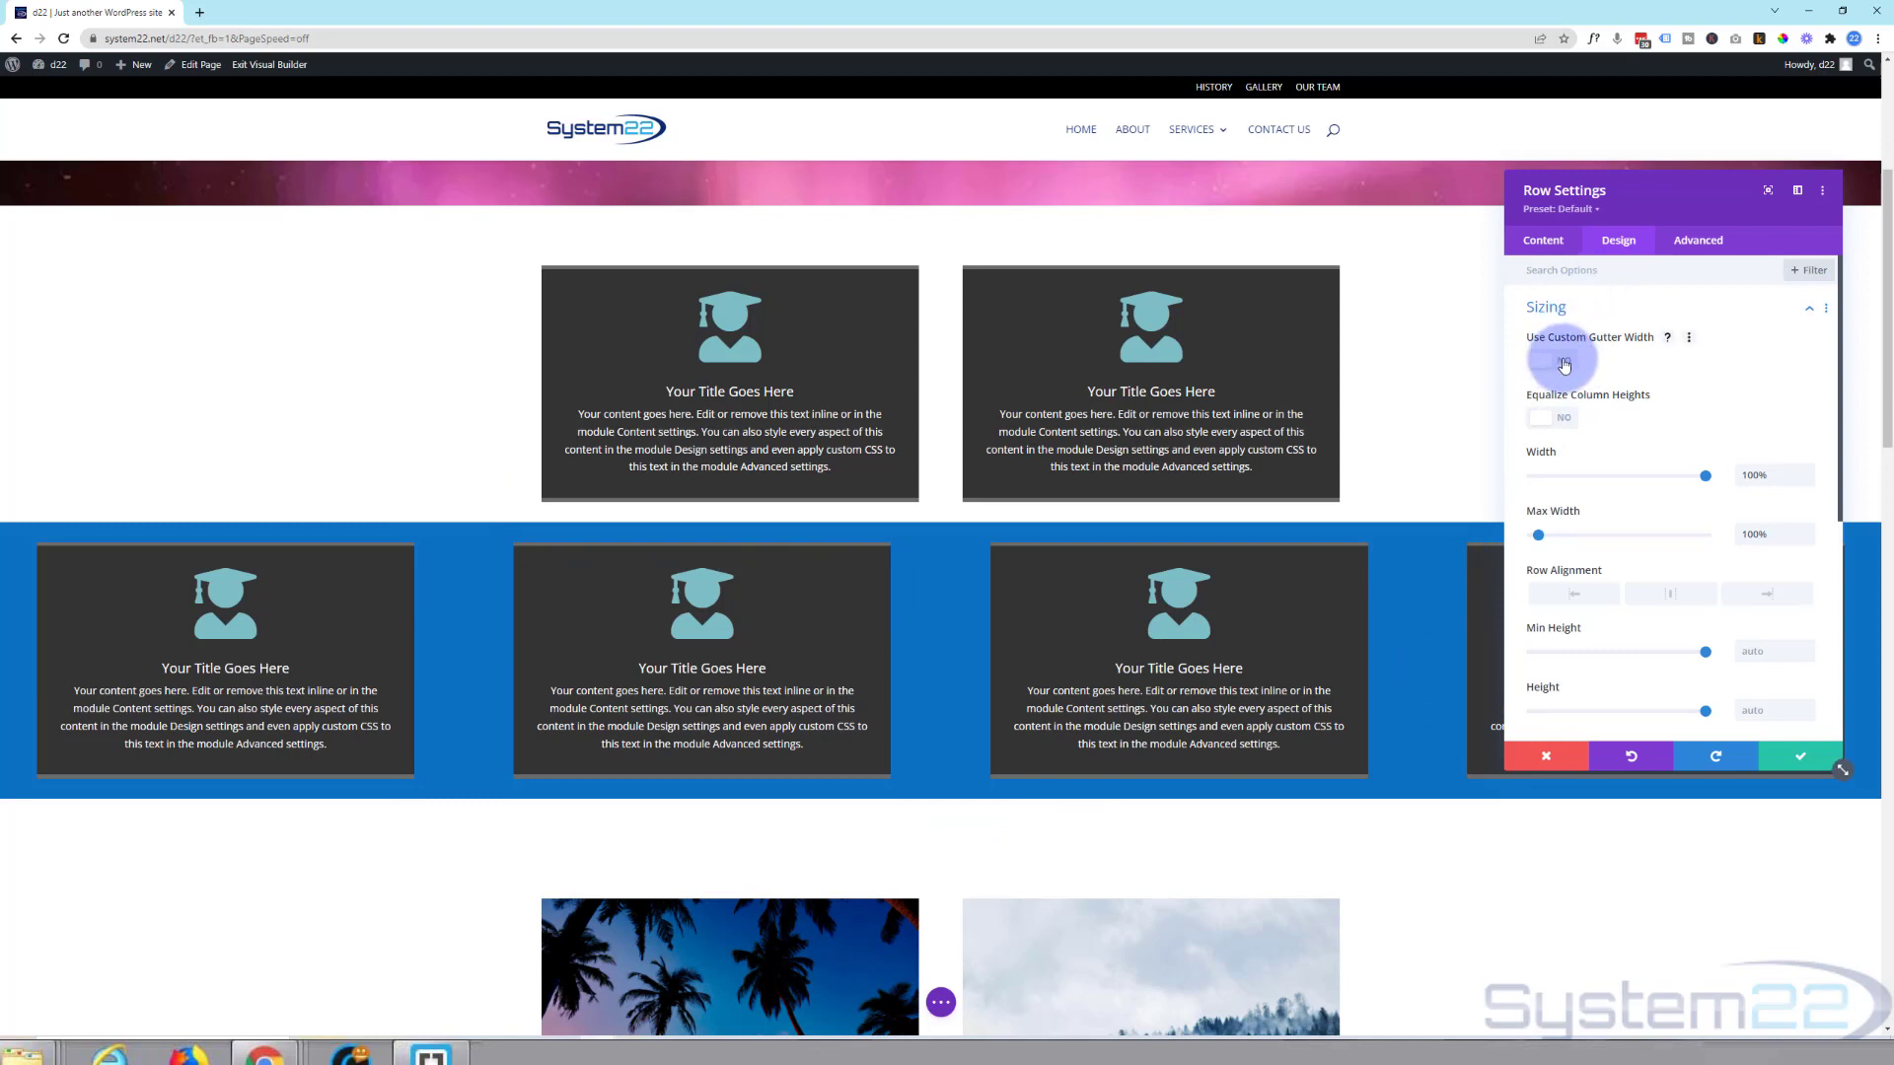
Switch Use Custom Gutter Width to YES and adjust the Gutter Width slider to 3.
left_click(1564, 362)
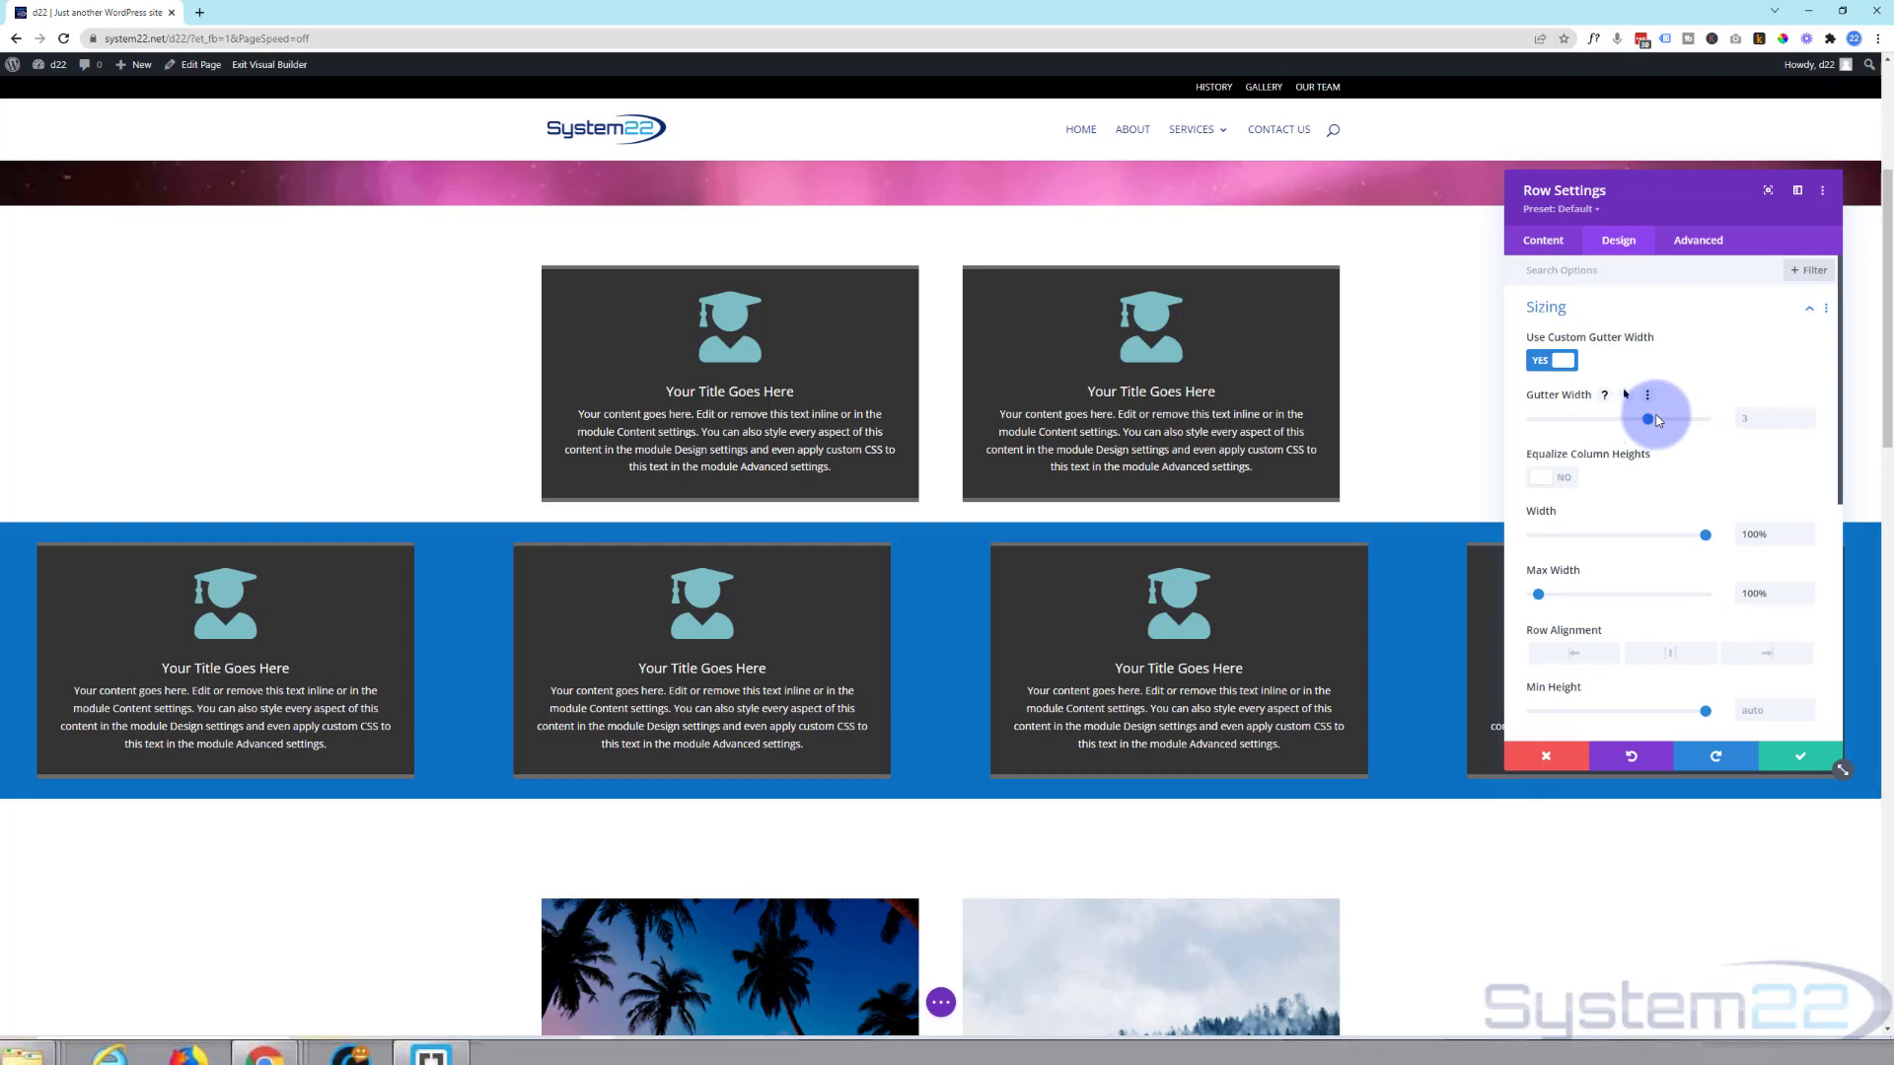
mouse_move(1650, 419)
left_mouse_down()
mouse_move(1706, 422)
mouse_move(1554, 422)
left_mouse_up()
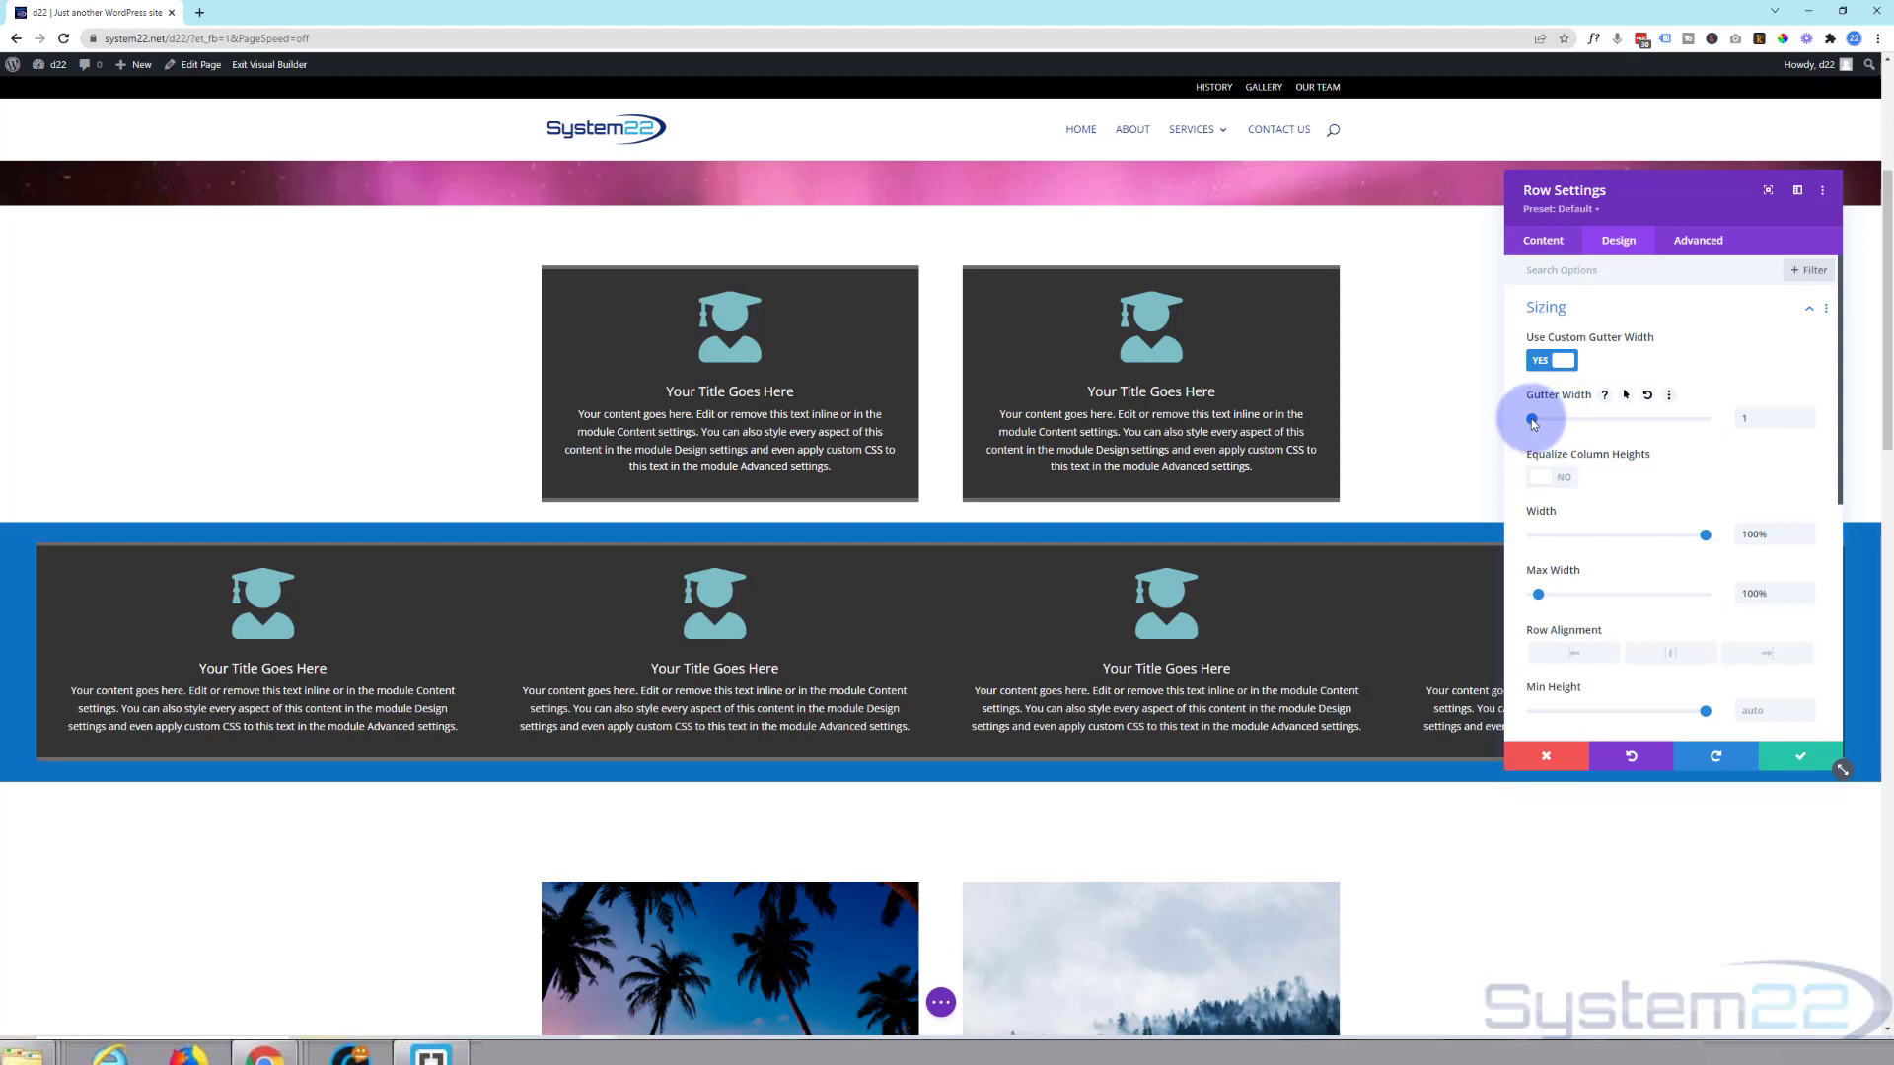
left_click_drag(1557, 422, 1641, 433)
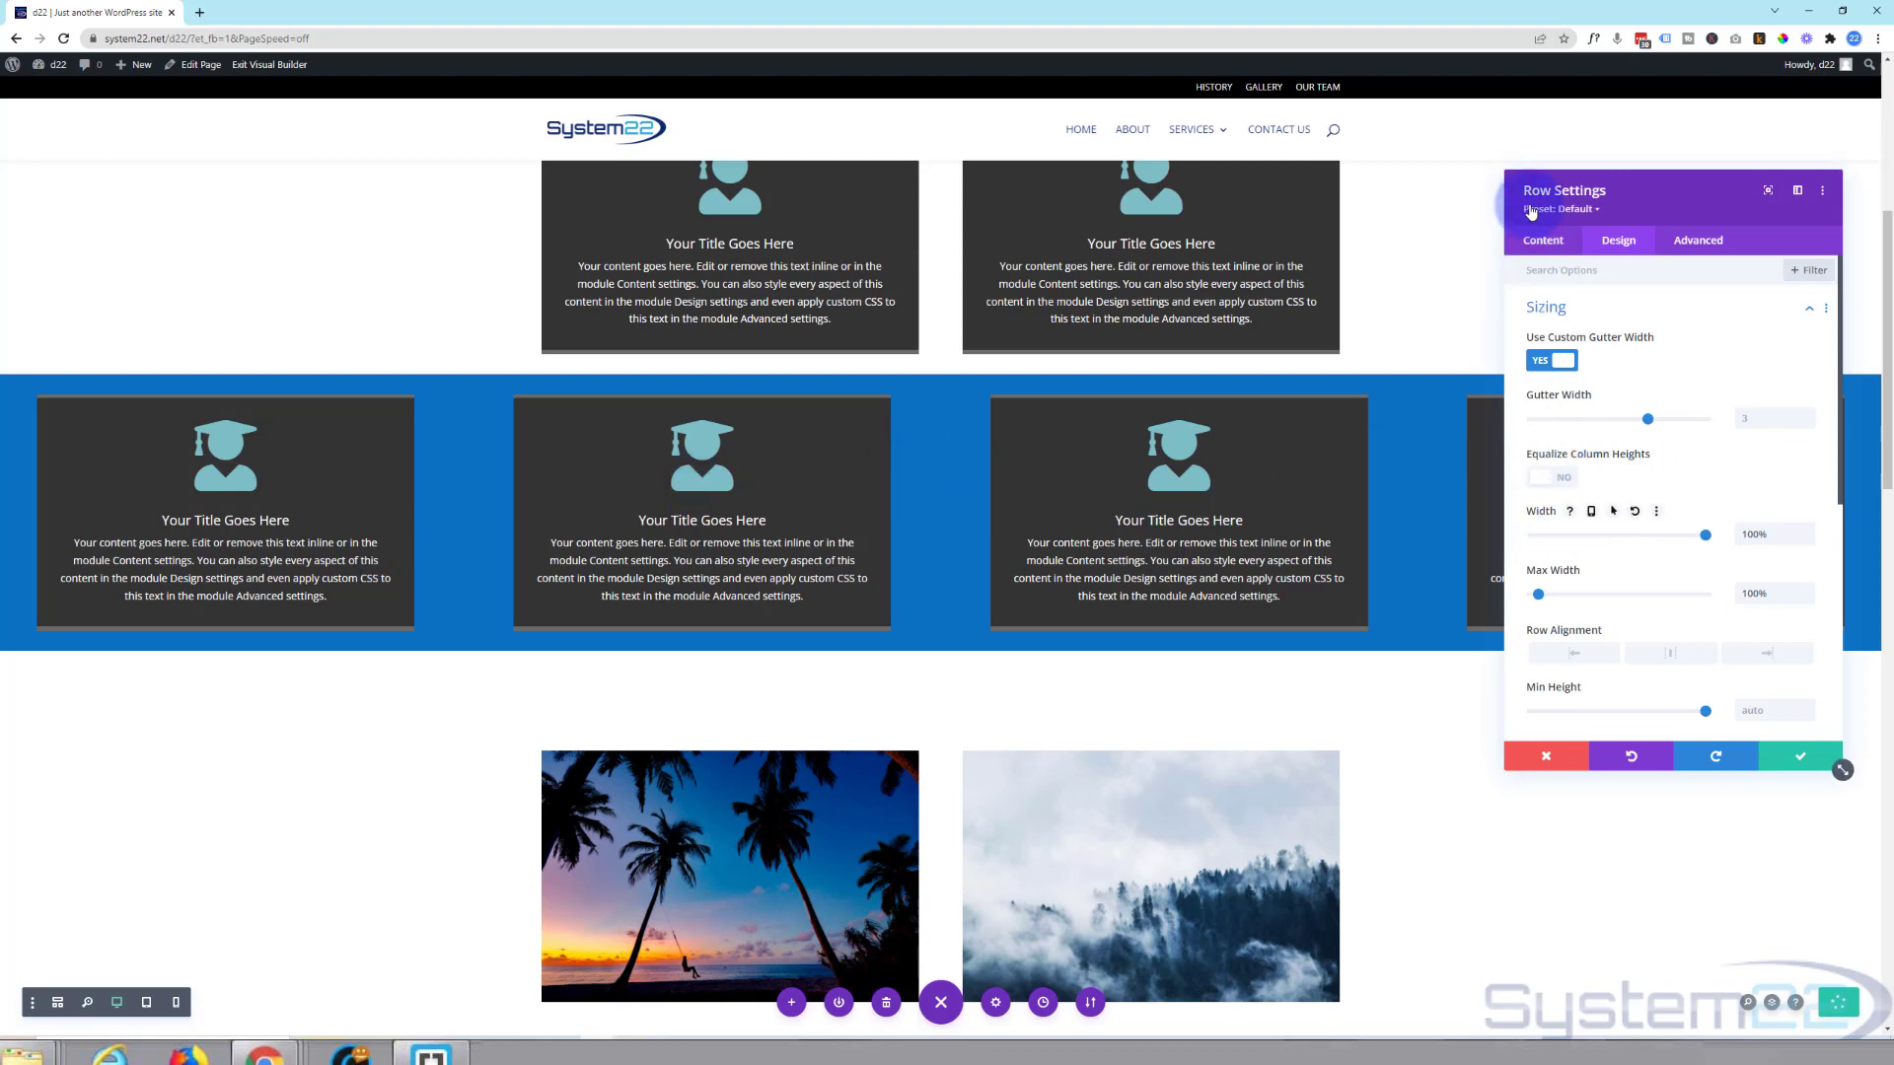
Choose red as the first column's background in its column settings and confirm.
left_click(1540, 242)
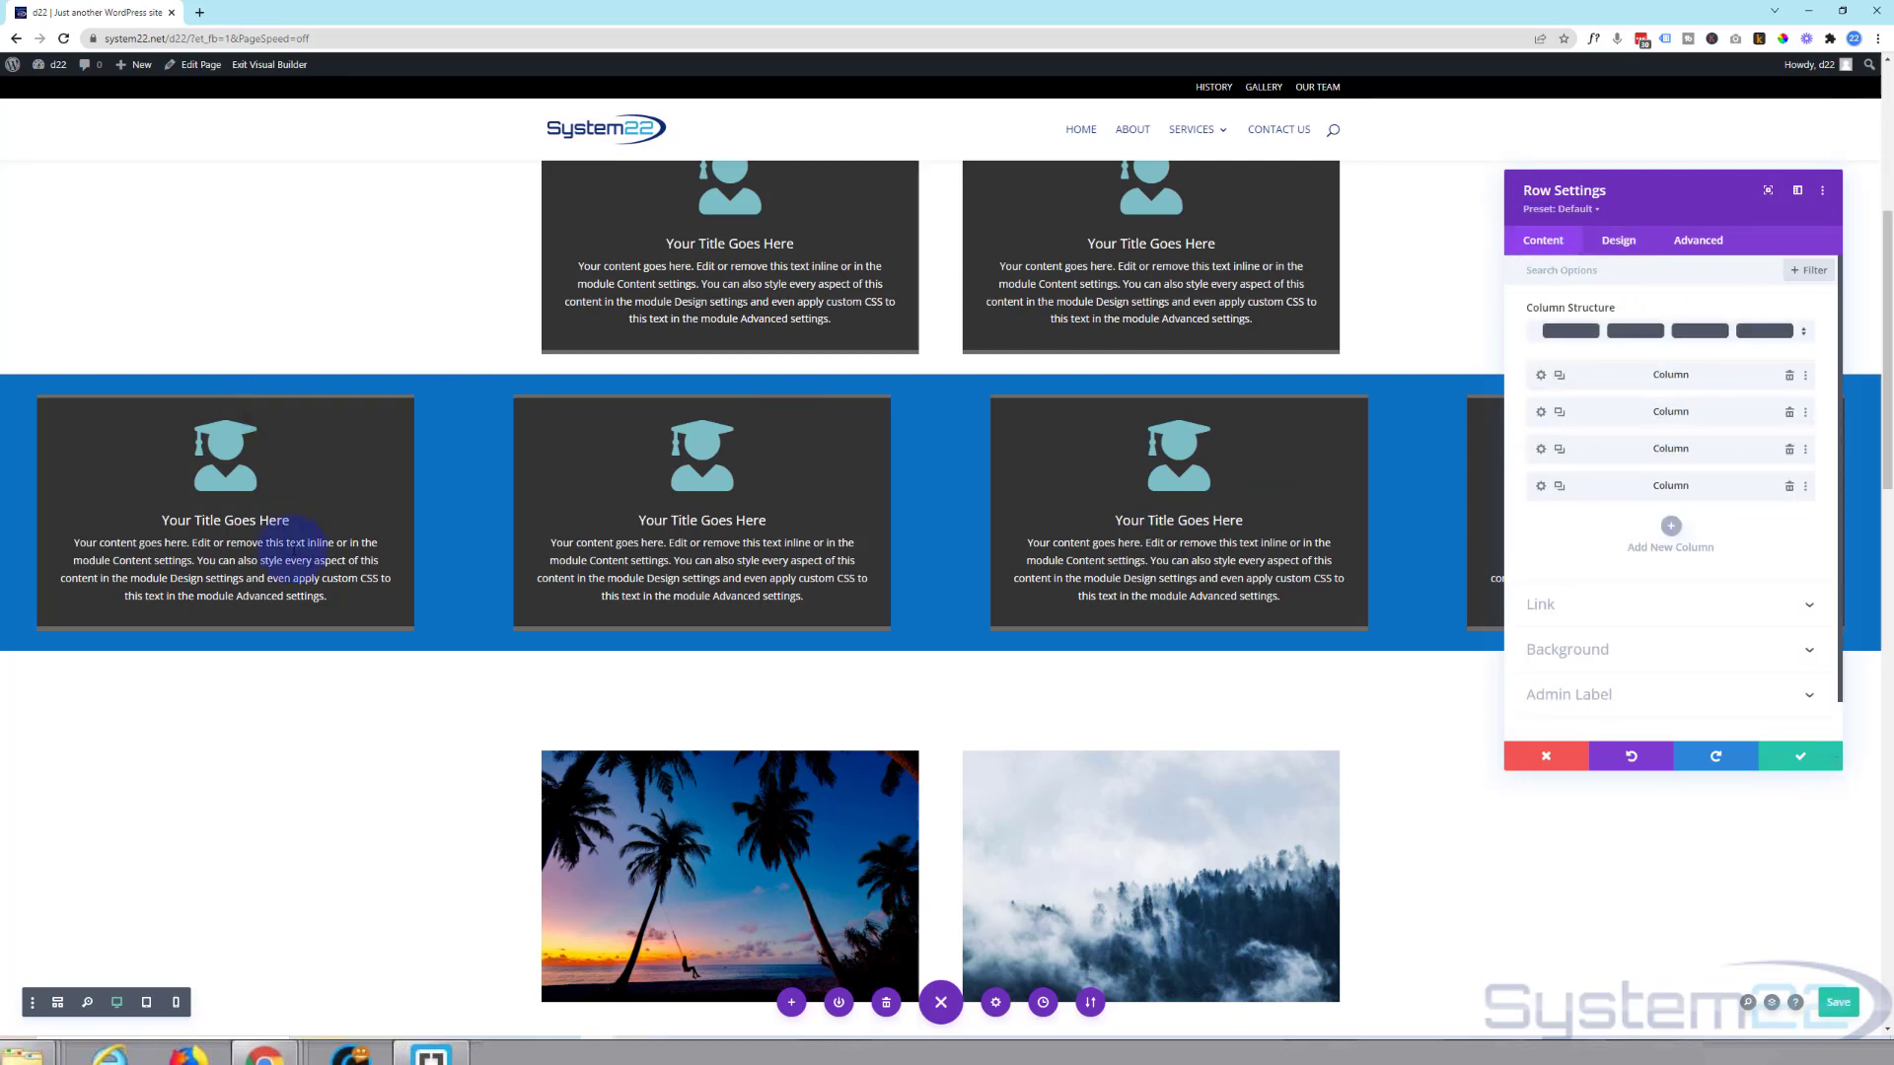
left_click(1541, 378)
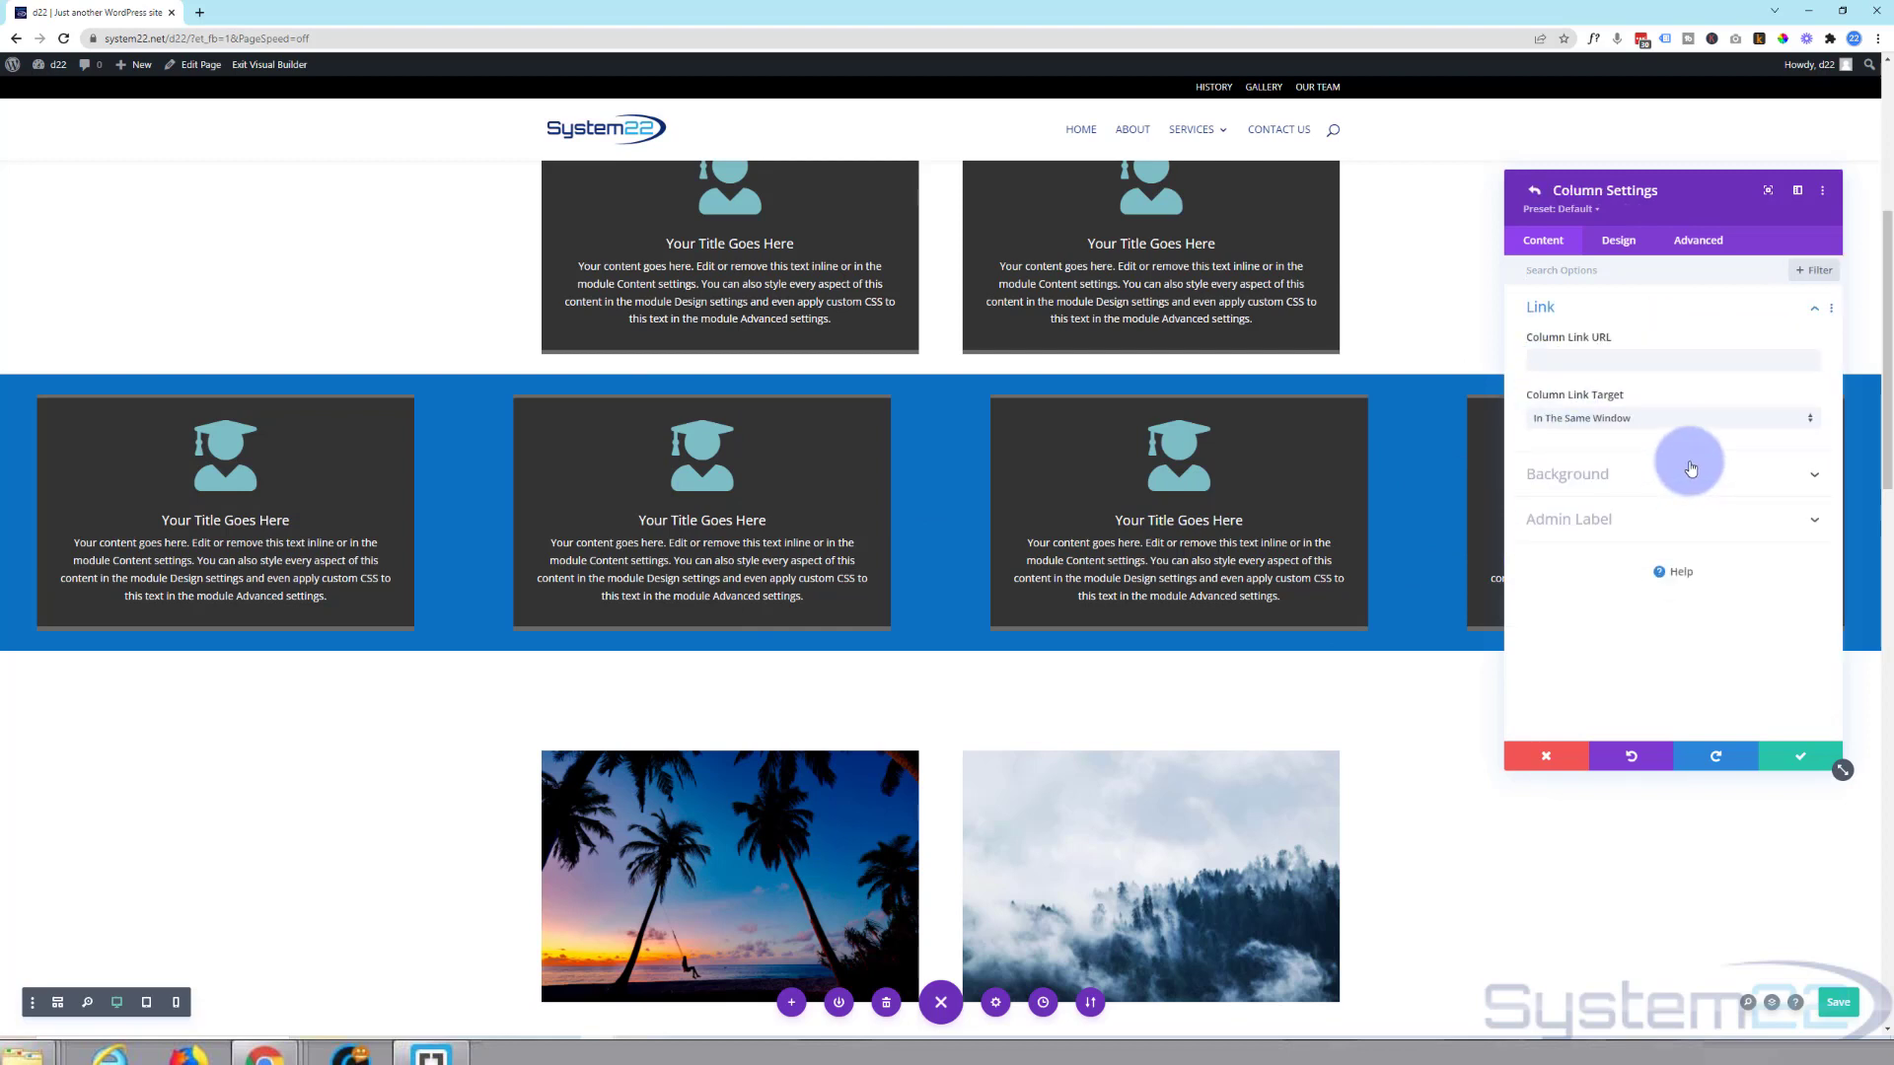
left_click(1628, 473)
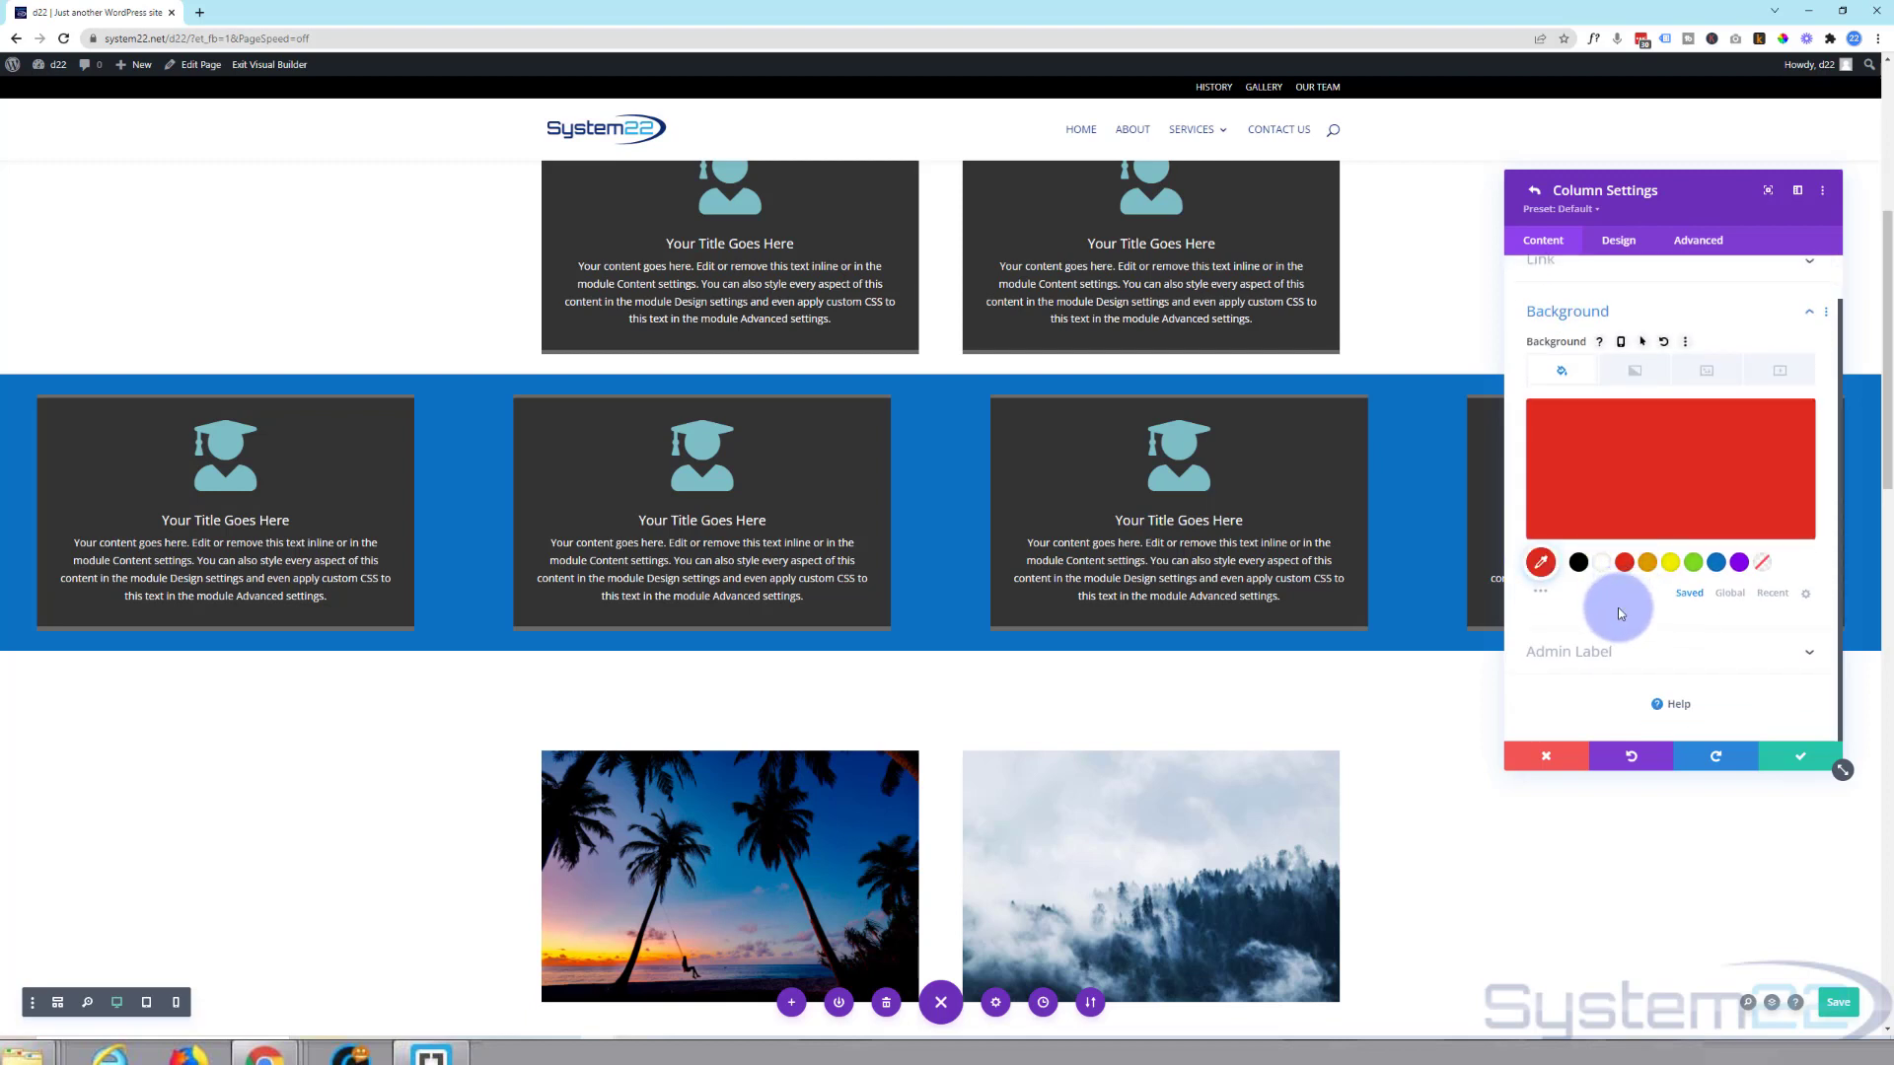
left_click(1799, 757)
scroll(1553, 548, "up", 5)
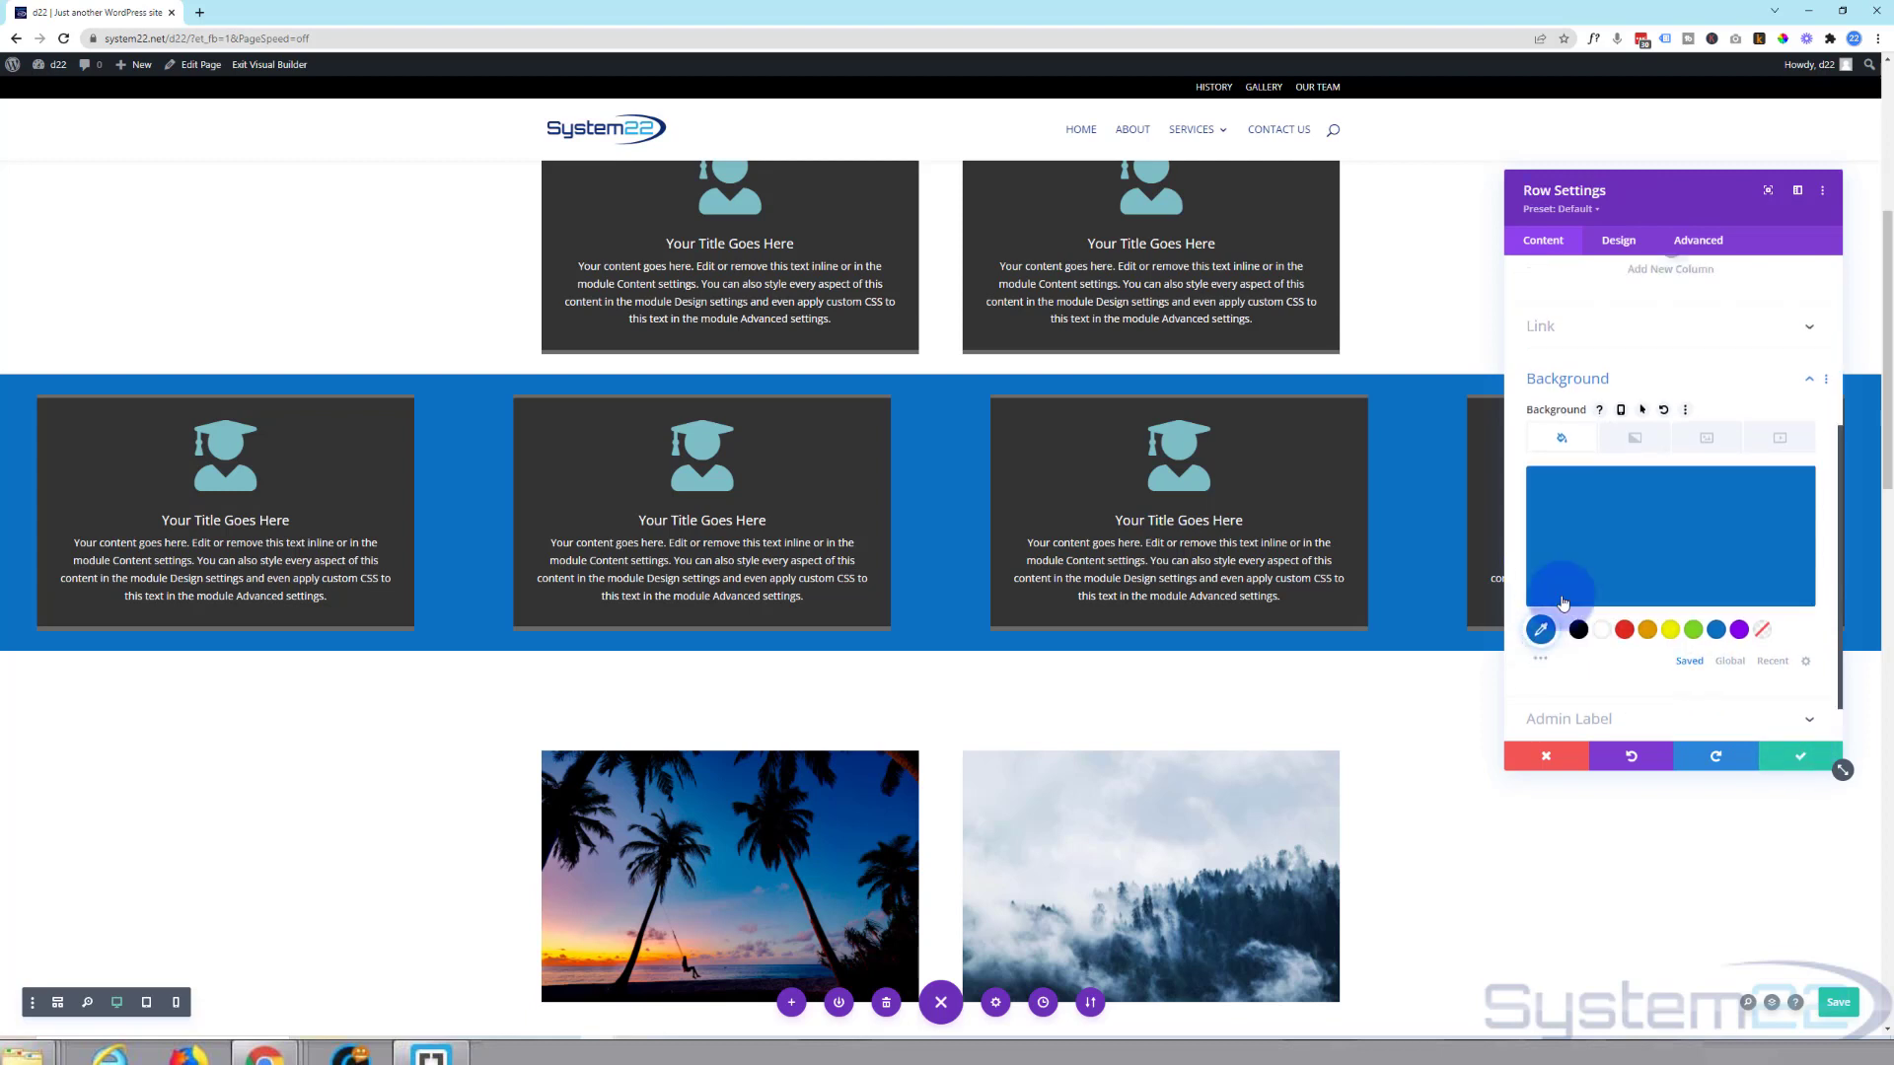
Extend the first column's styles throughout This Row so every column turns red.
right_click(1599, 378)
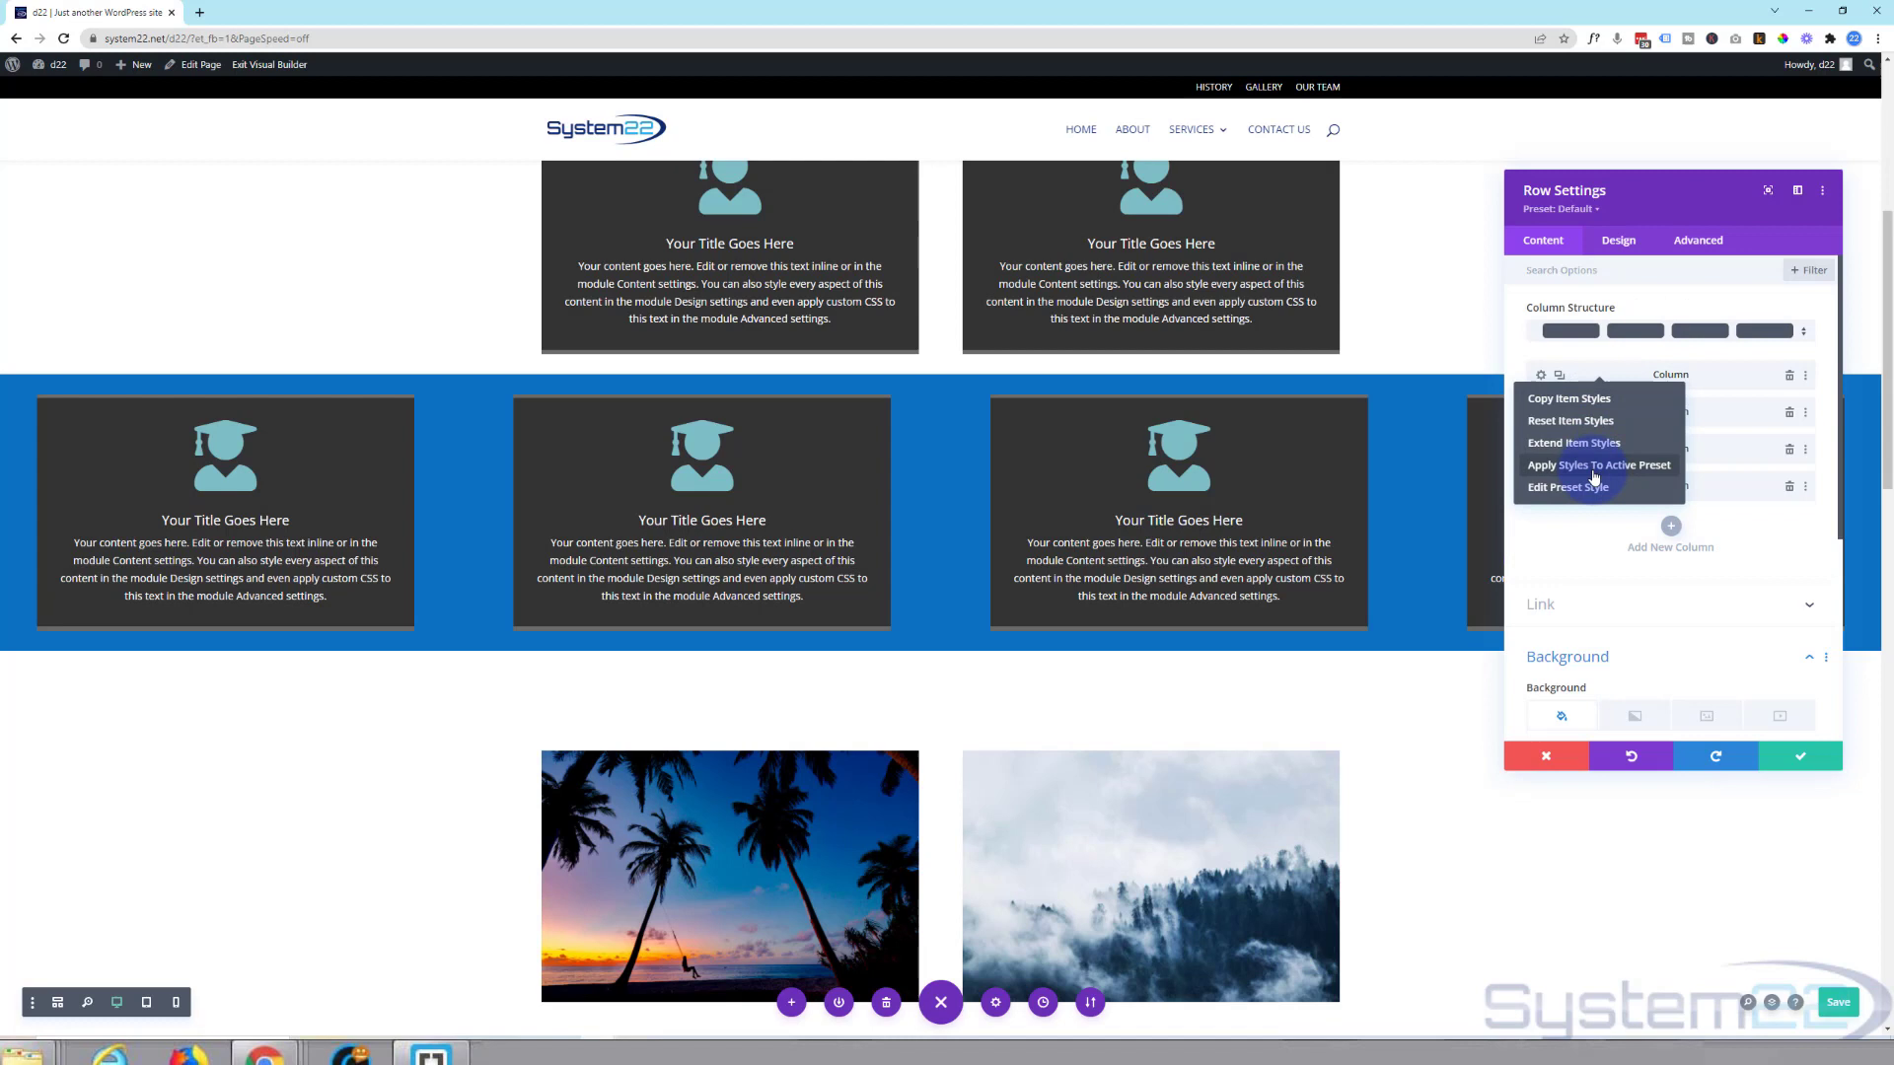
left_click(1591, 442)
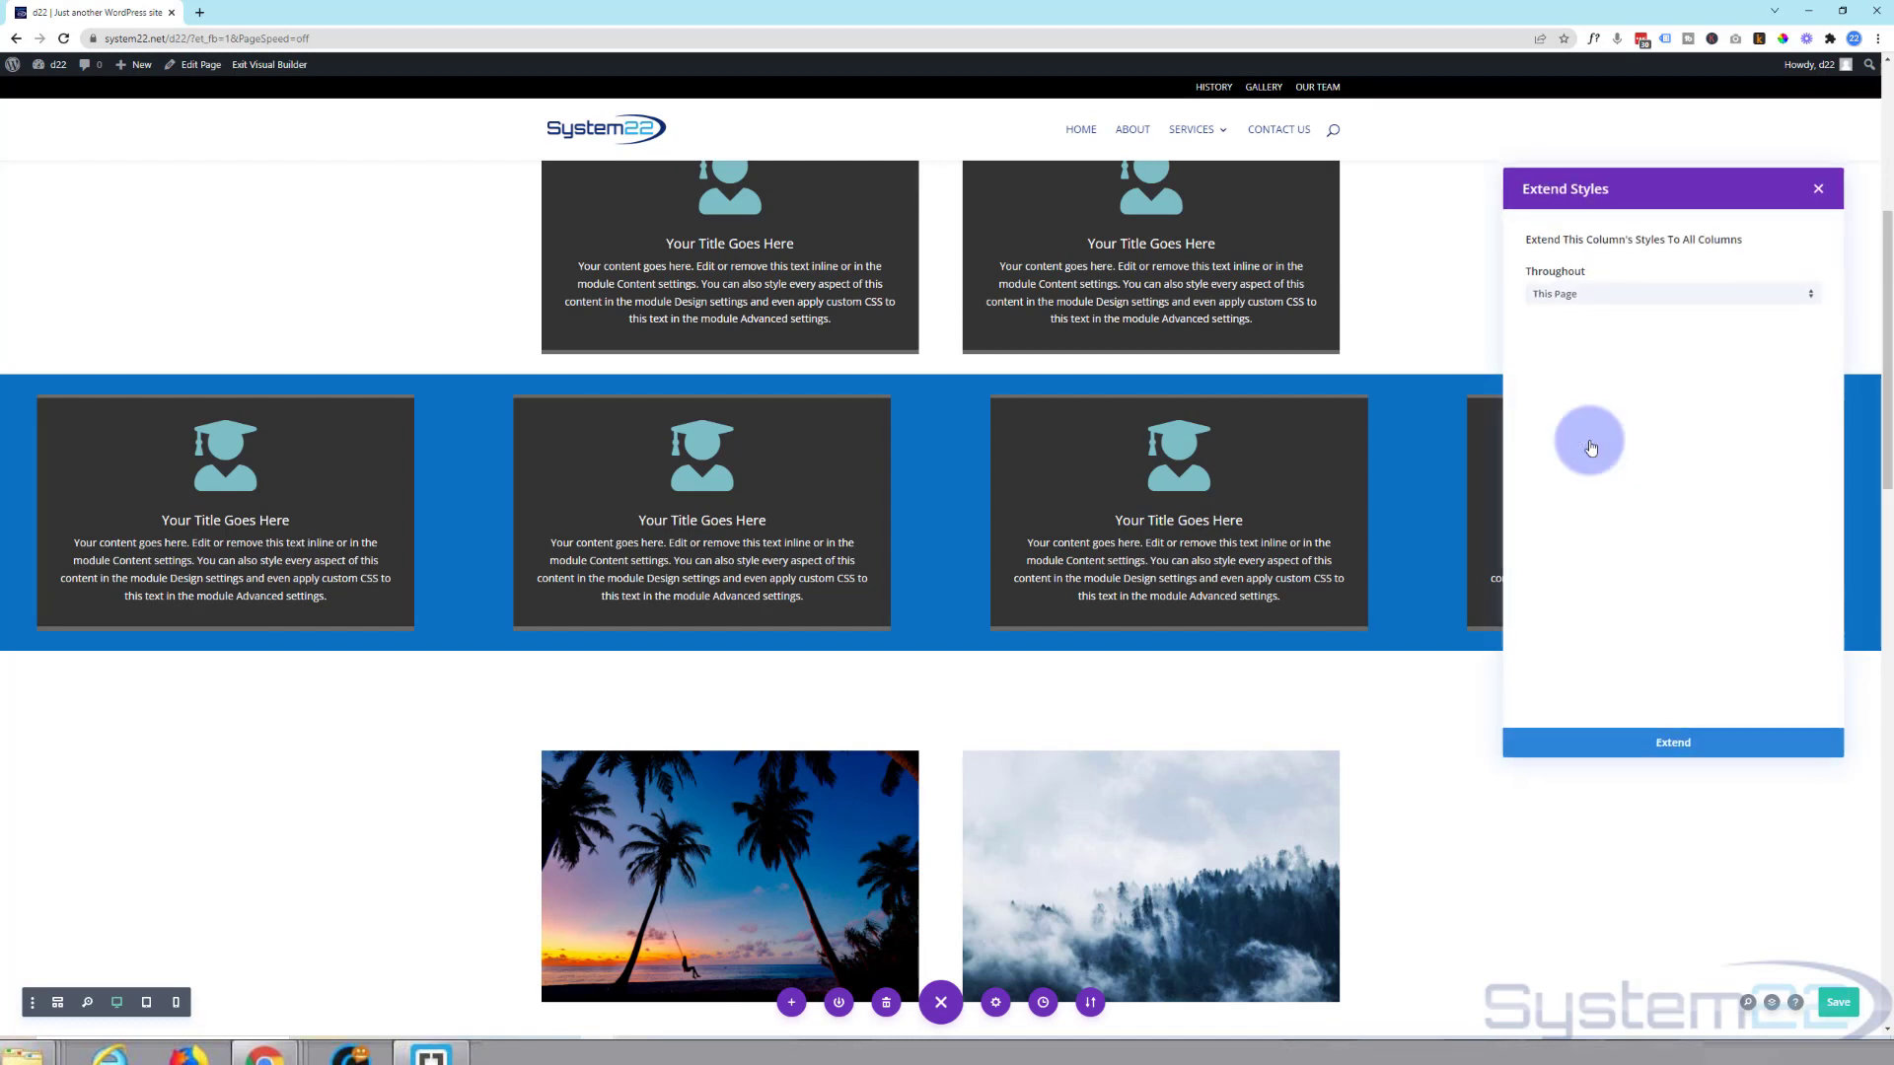
left_click(1608, 300)
left_click(1612, 360)
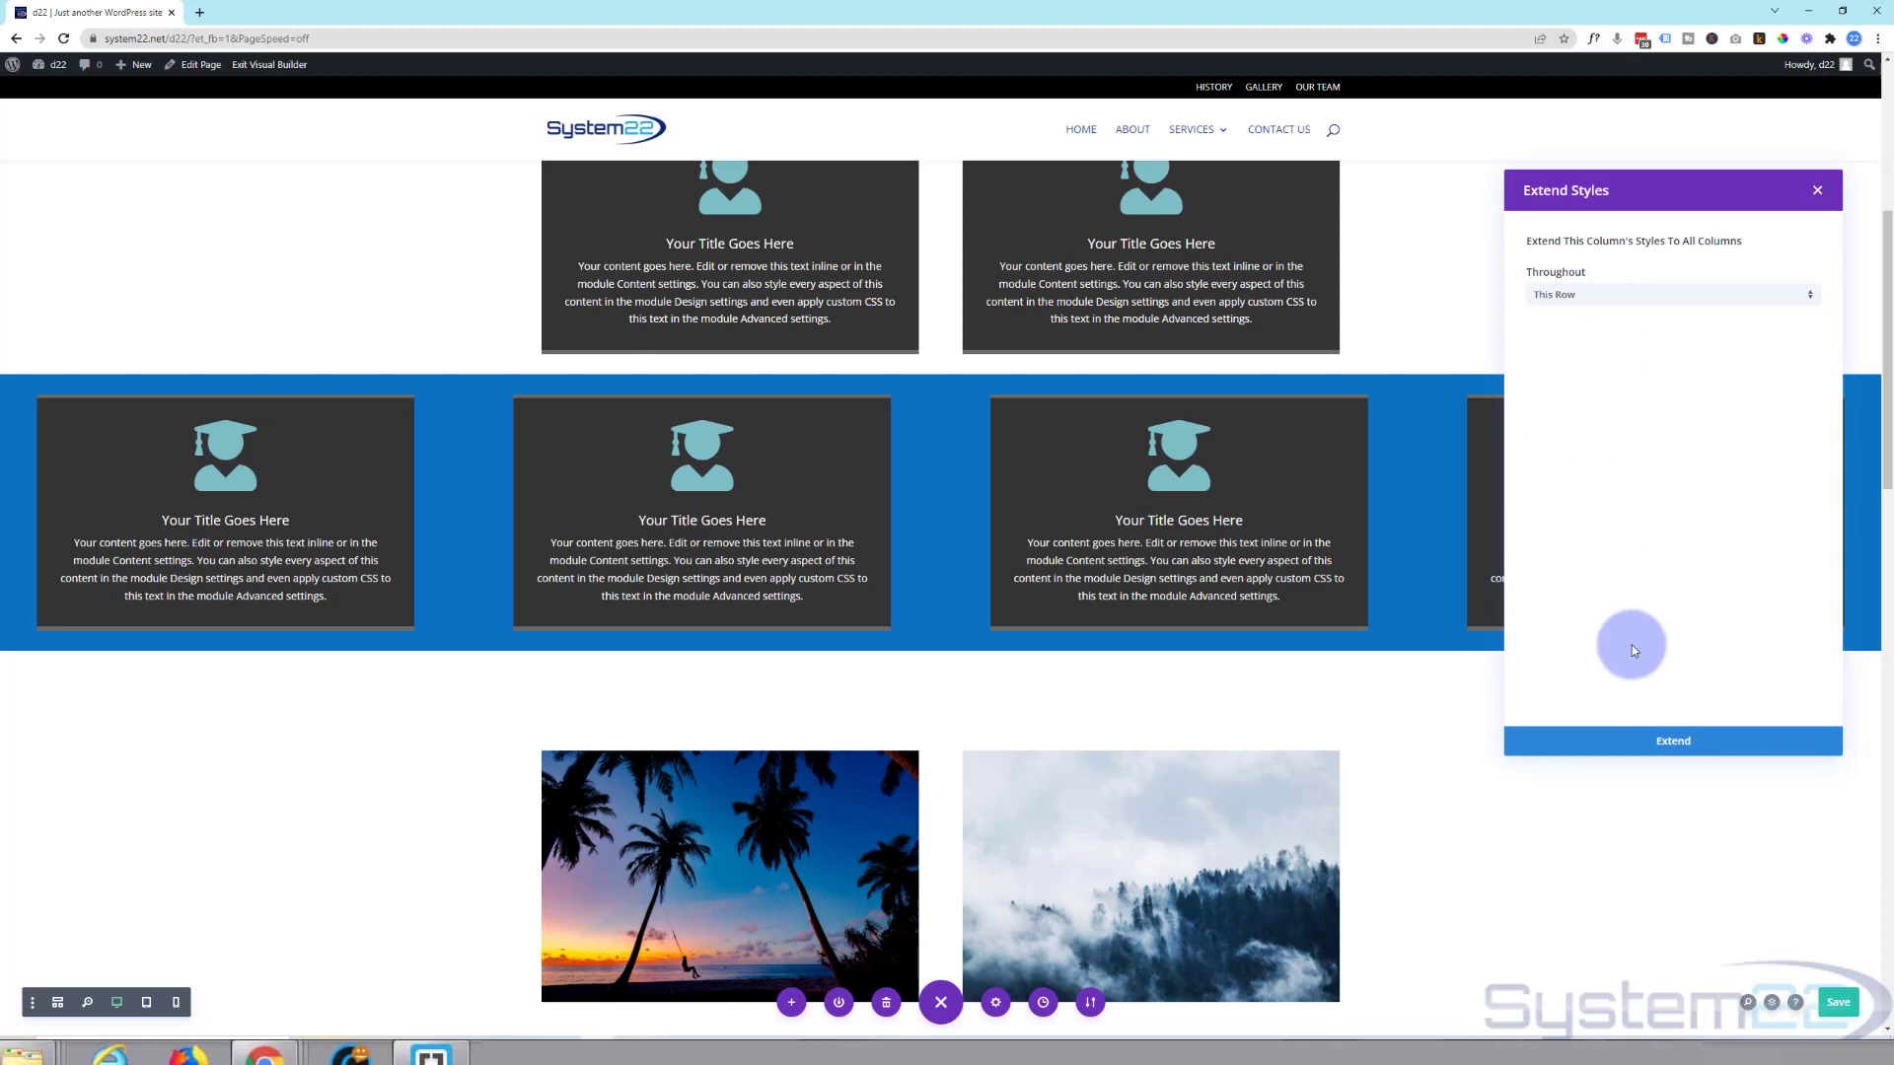
left_click(1695, 745)
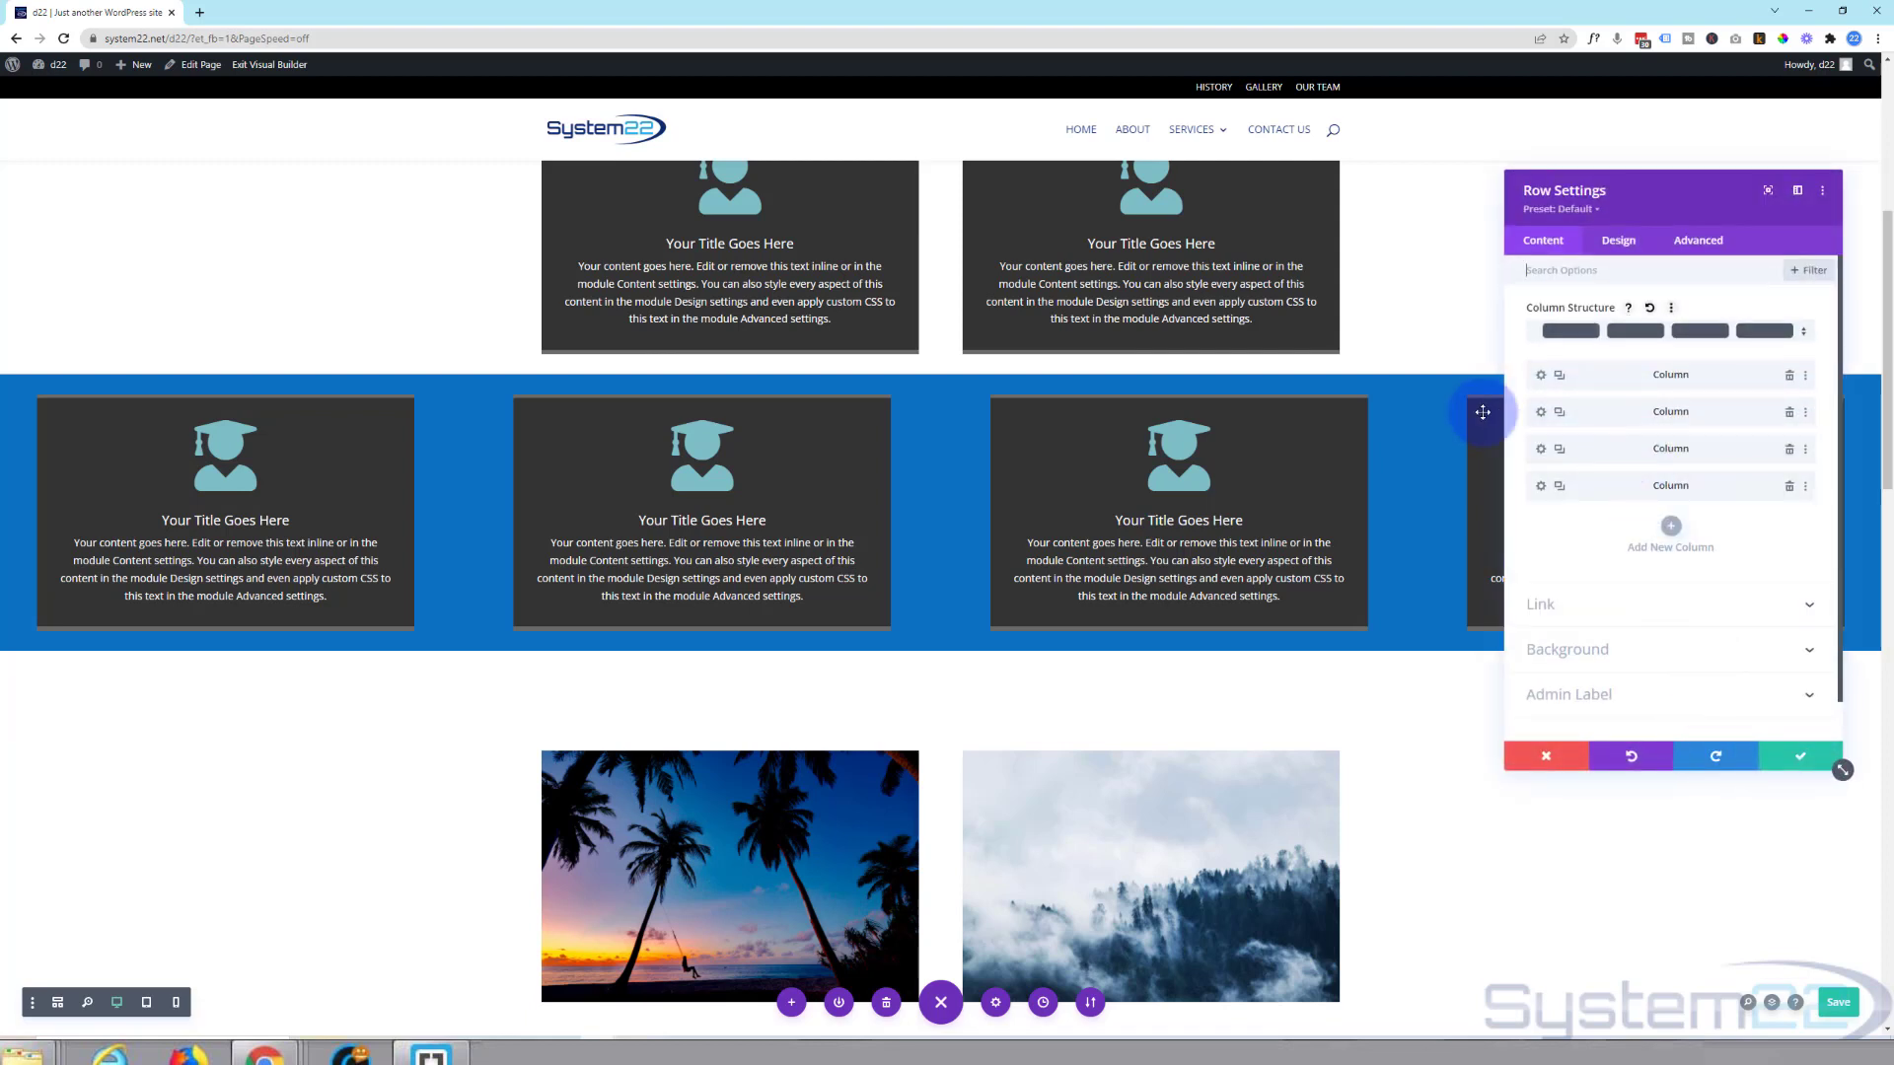
Duplicate the first blurb module and set Equalize Column Heights to YES under Sizing.
left_click(1623, 243)
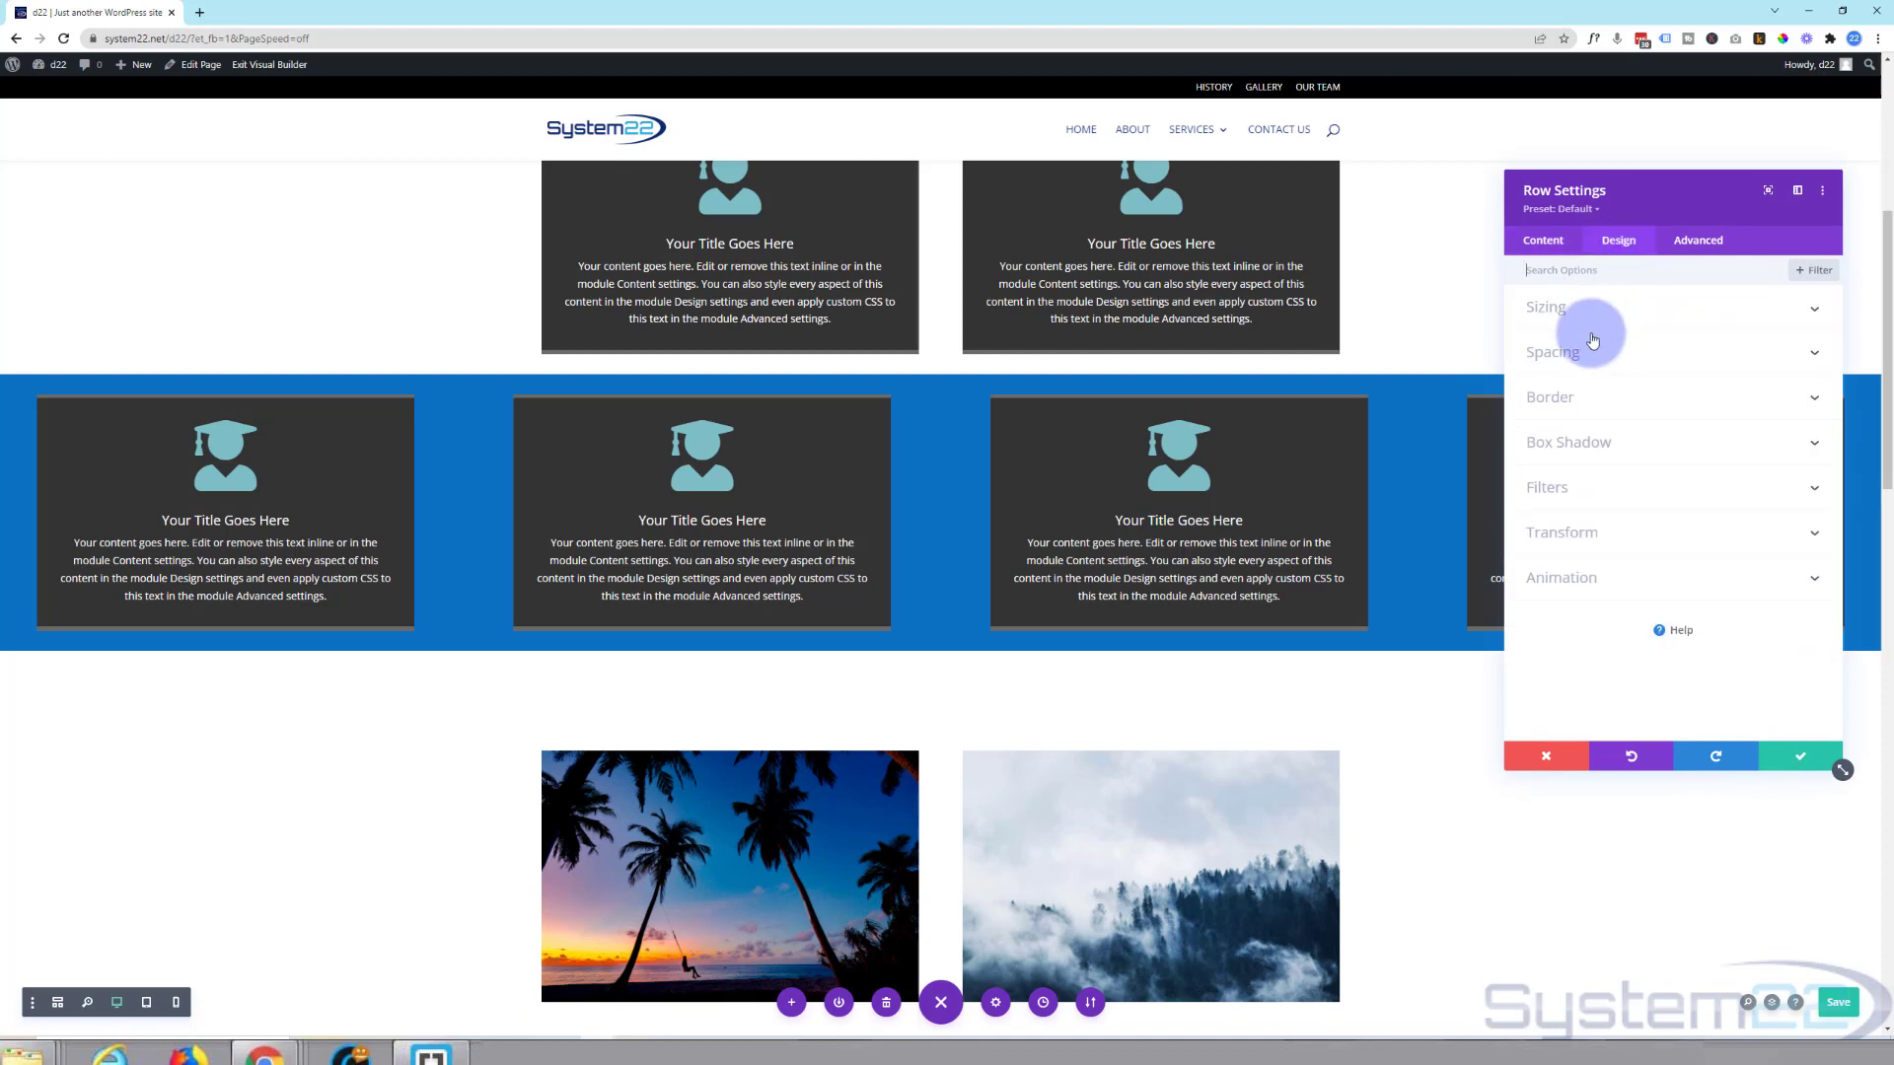
left_click(1634, 309)
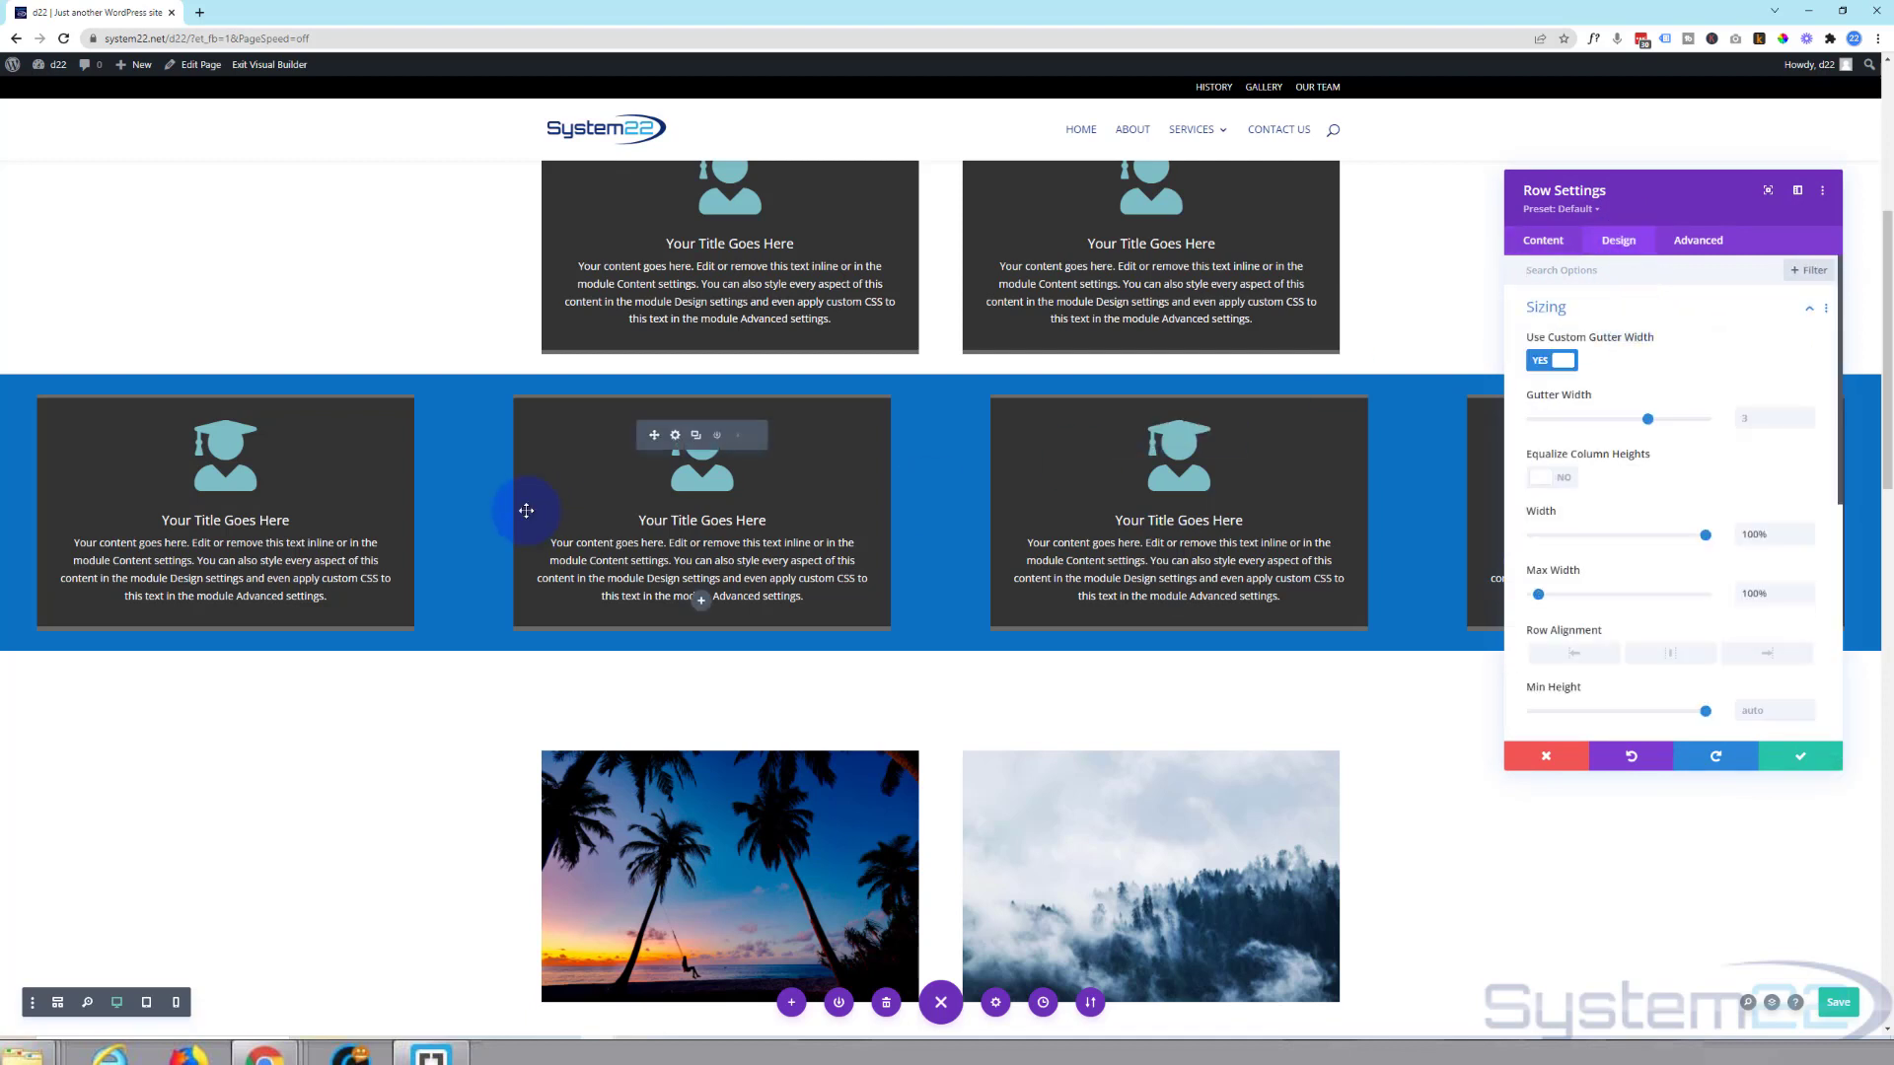
mouse_move(225, 511)
left_click(211, 460)
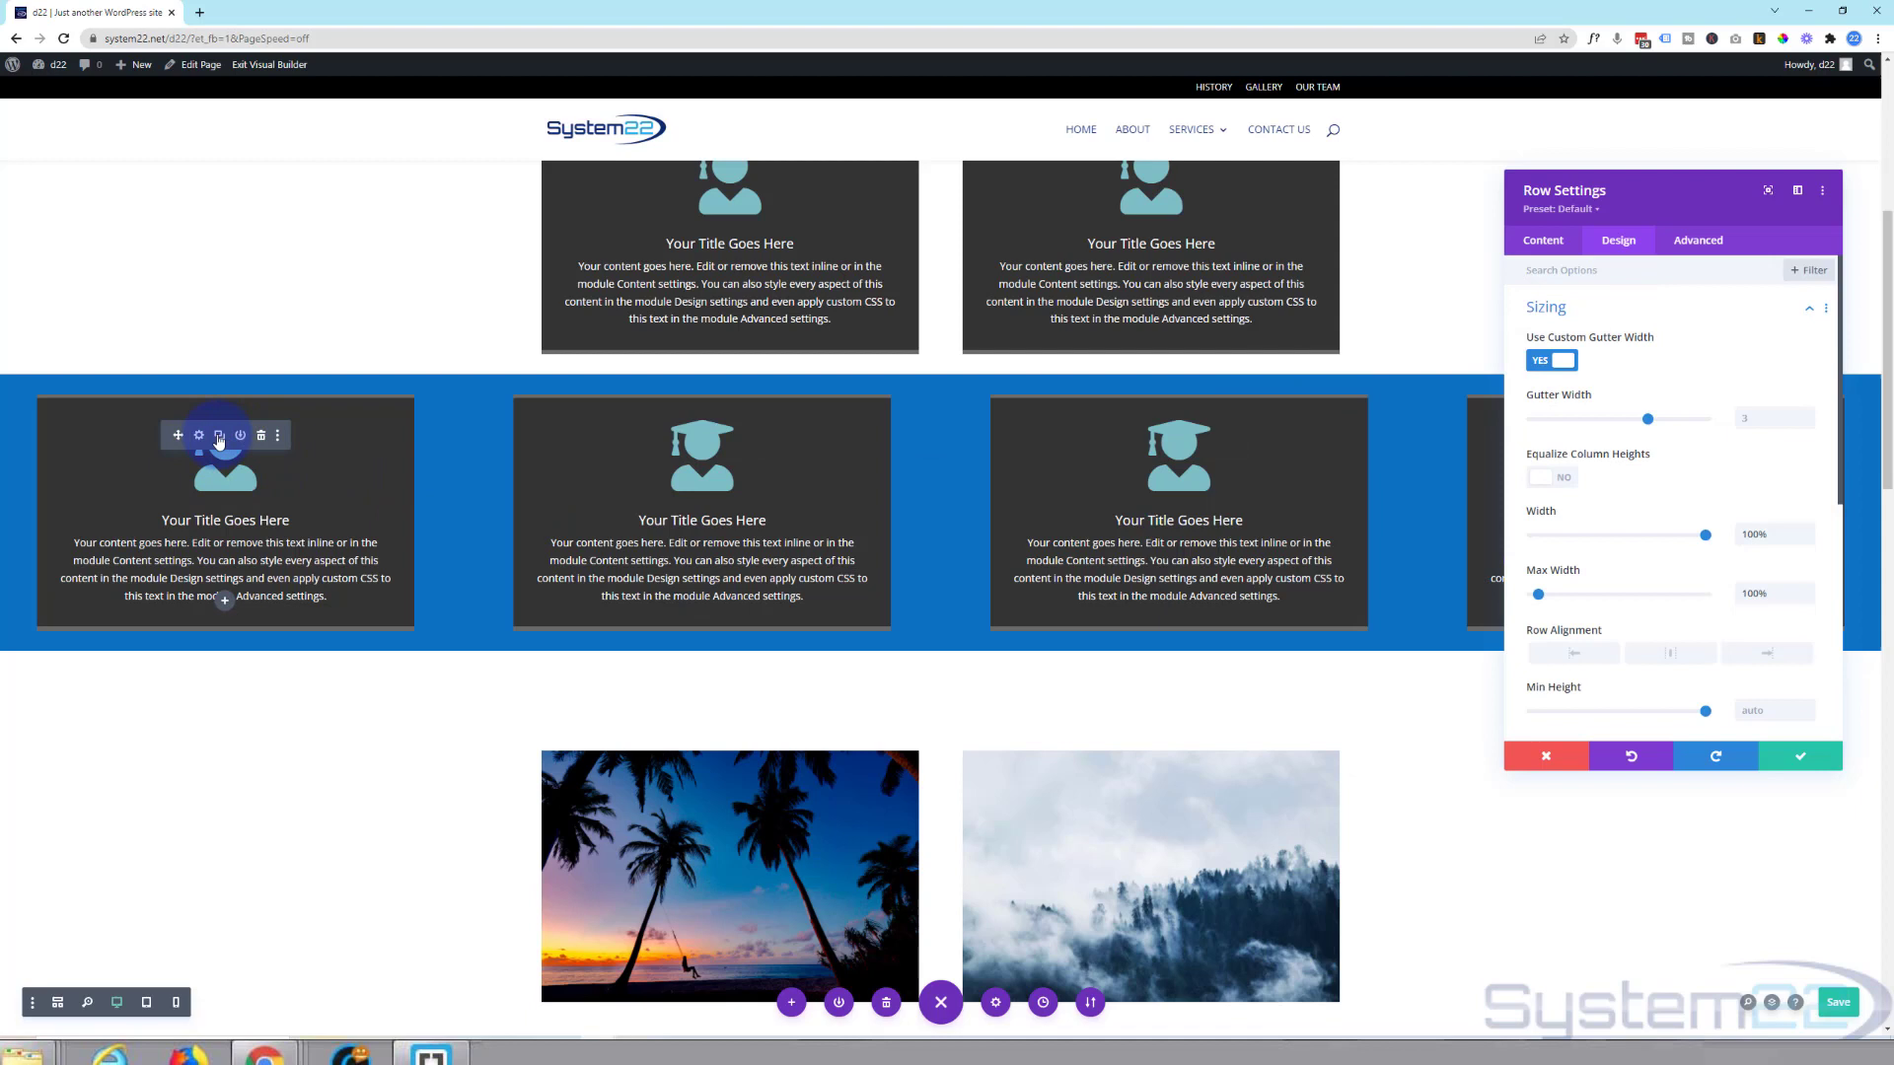
left_click(217, 438)
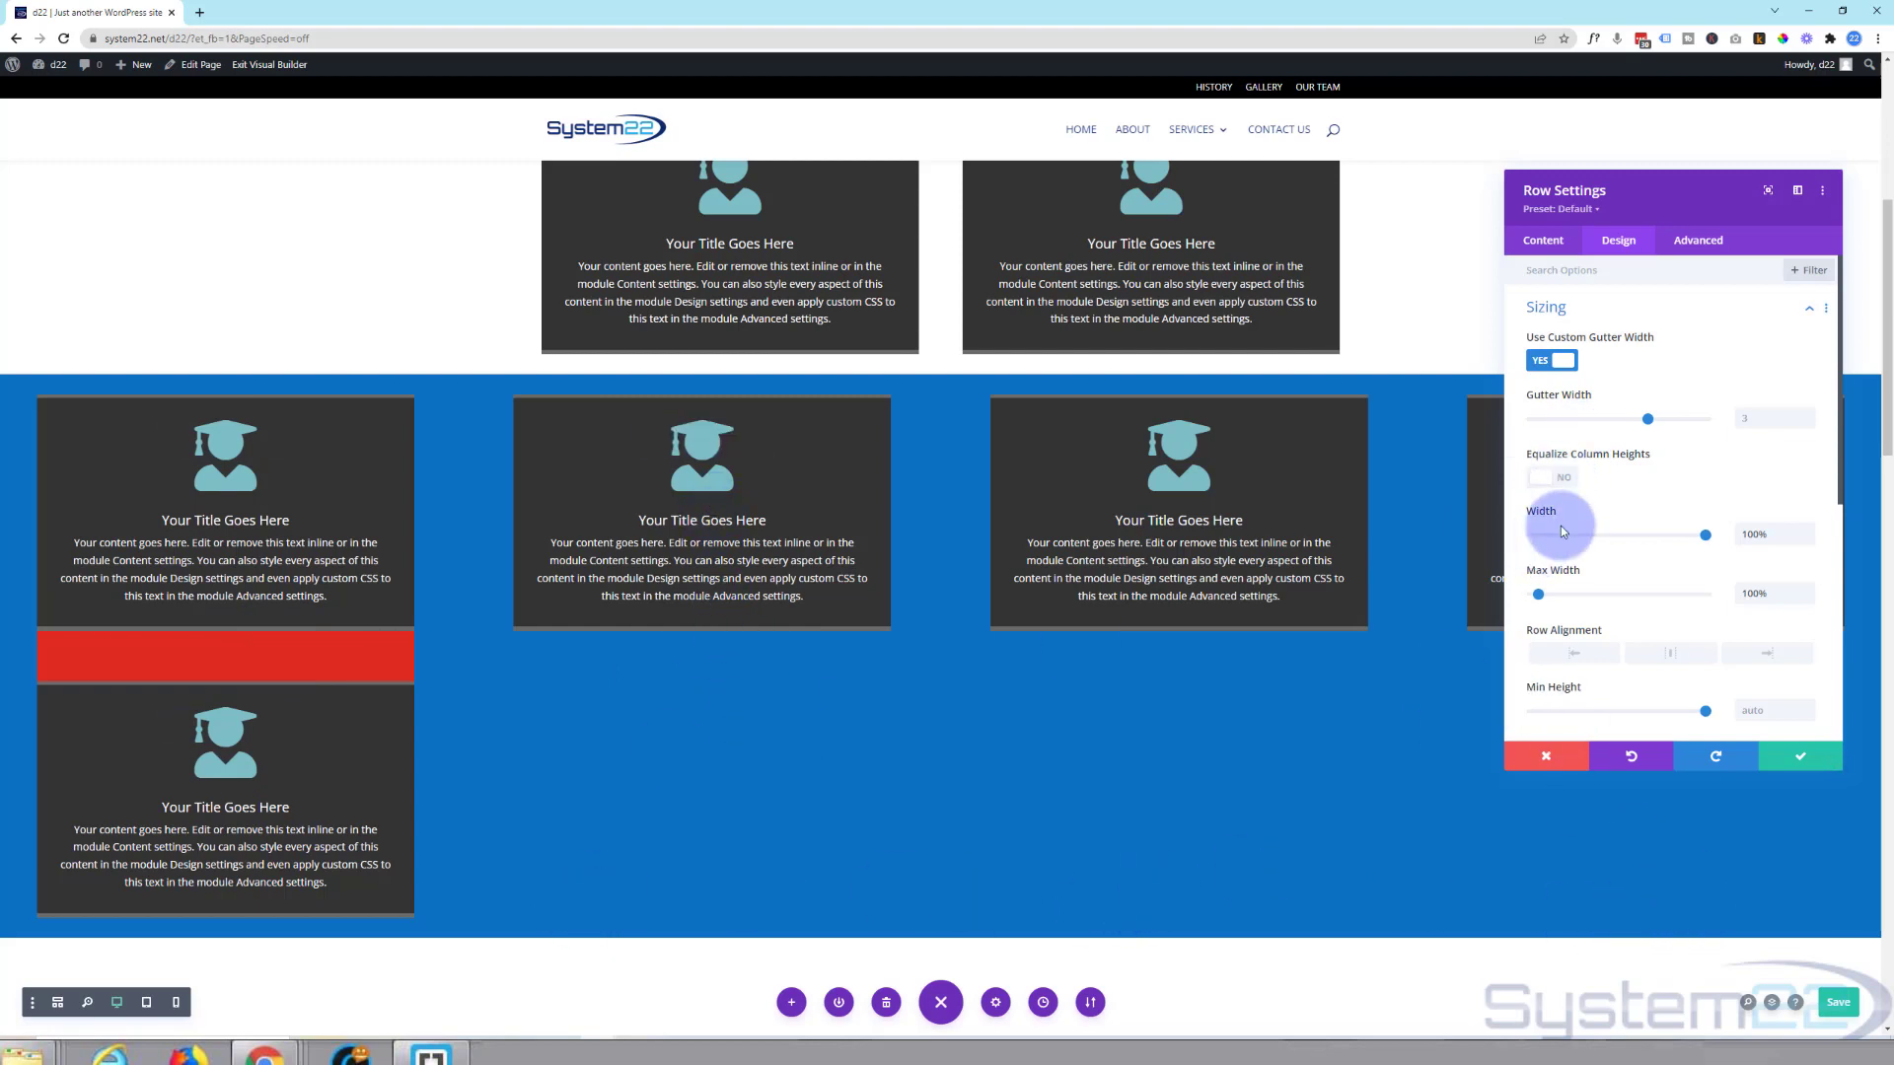
left_click(1549, 480)
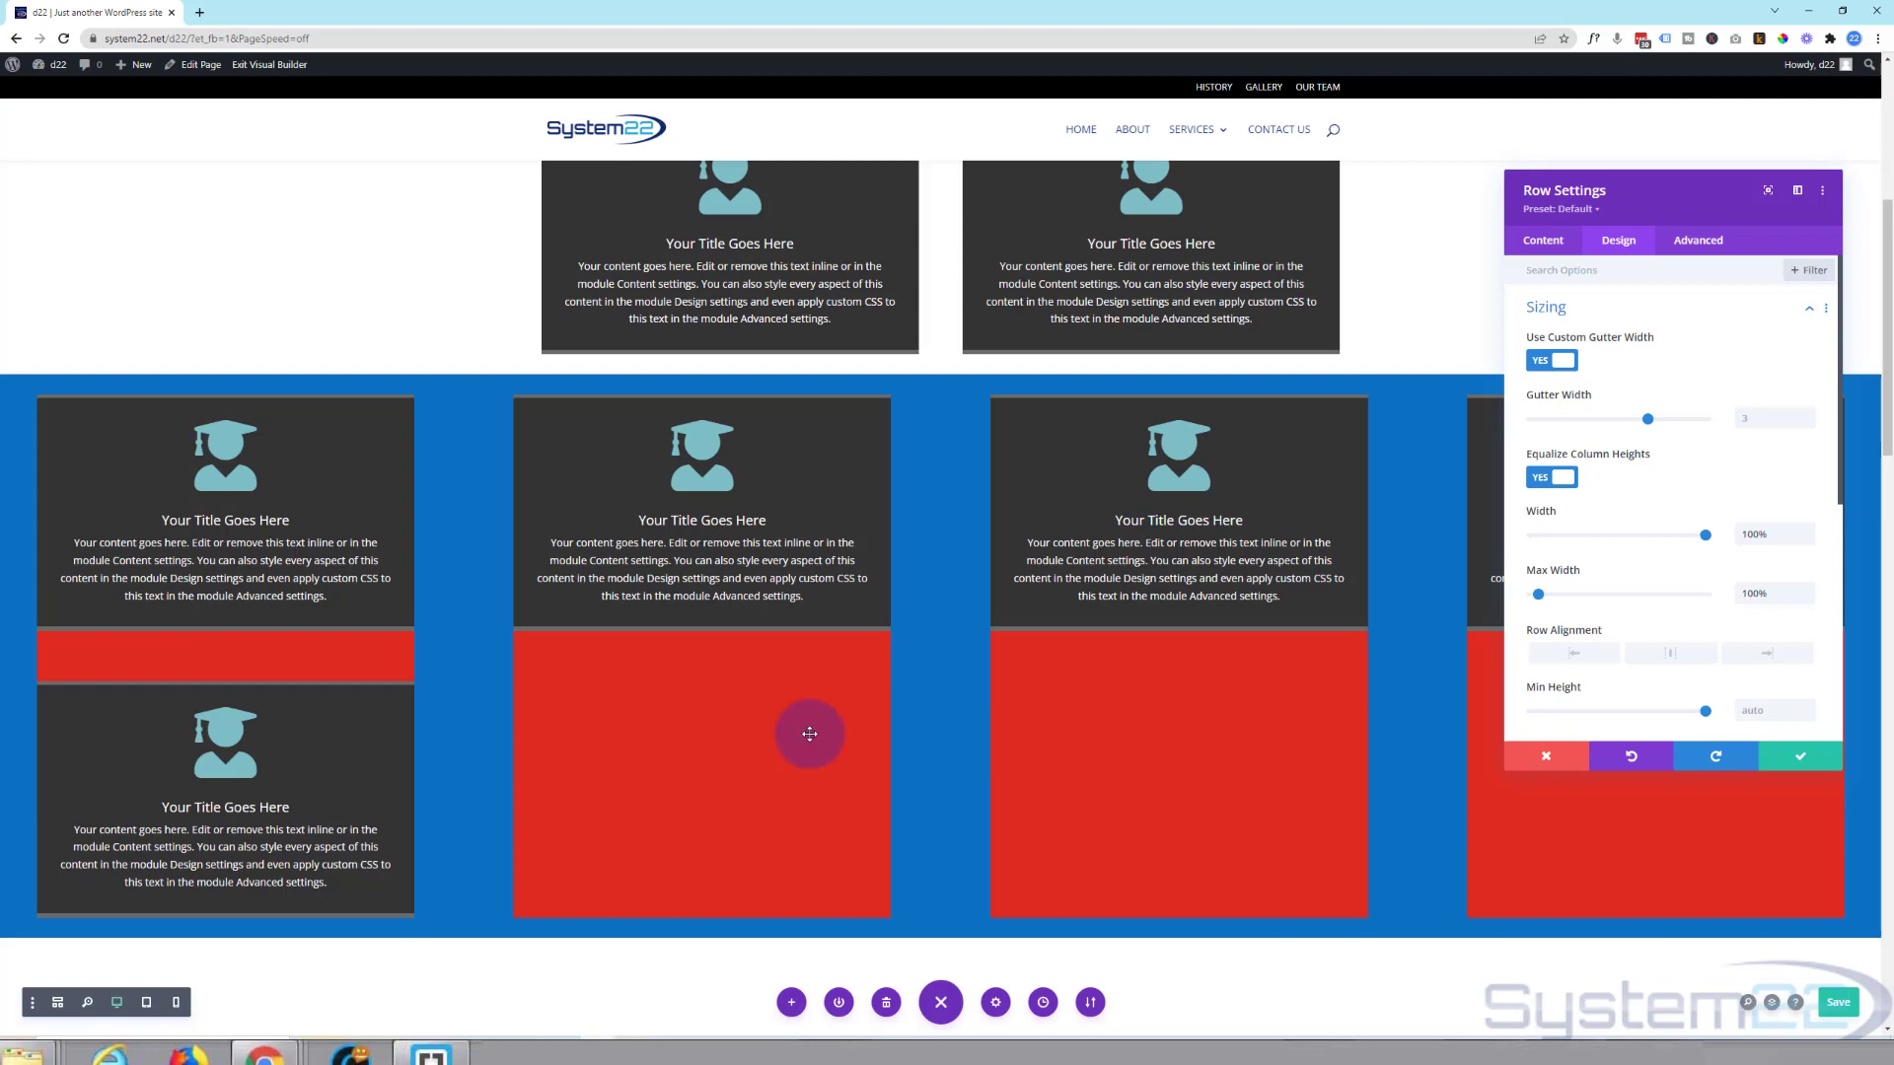
mouse_move(1543, 511)
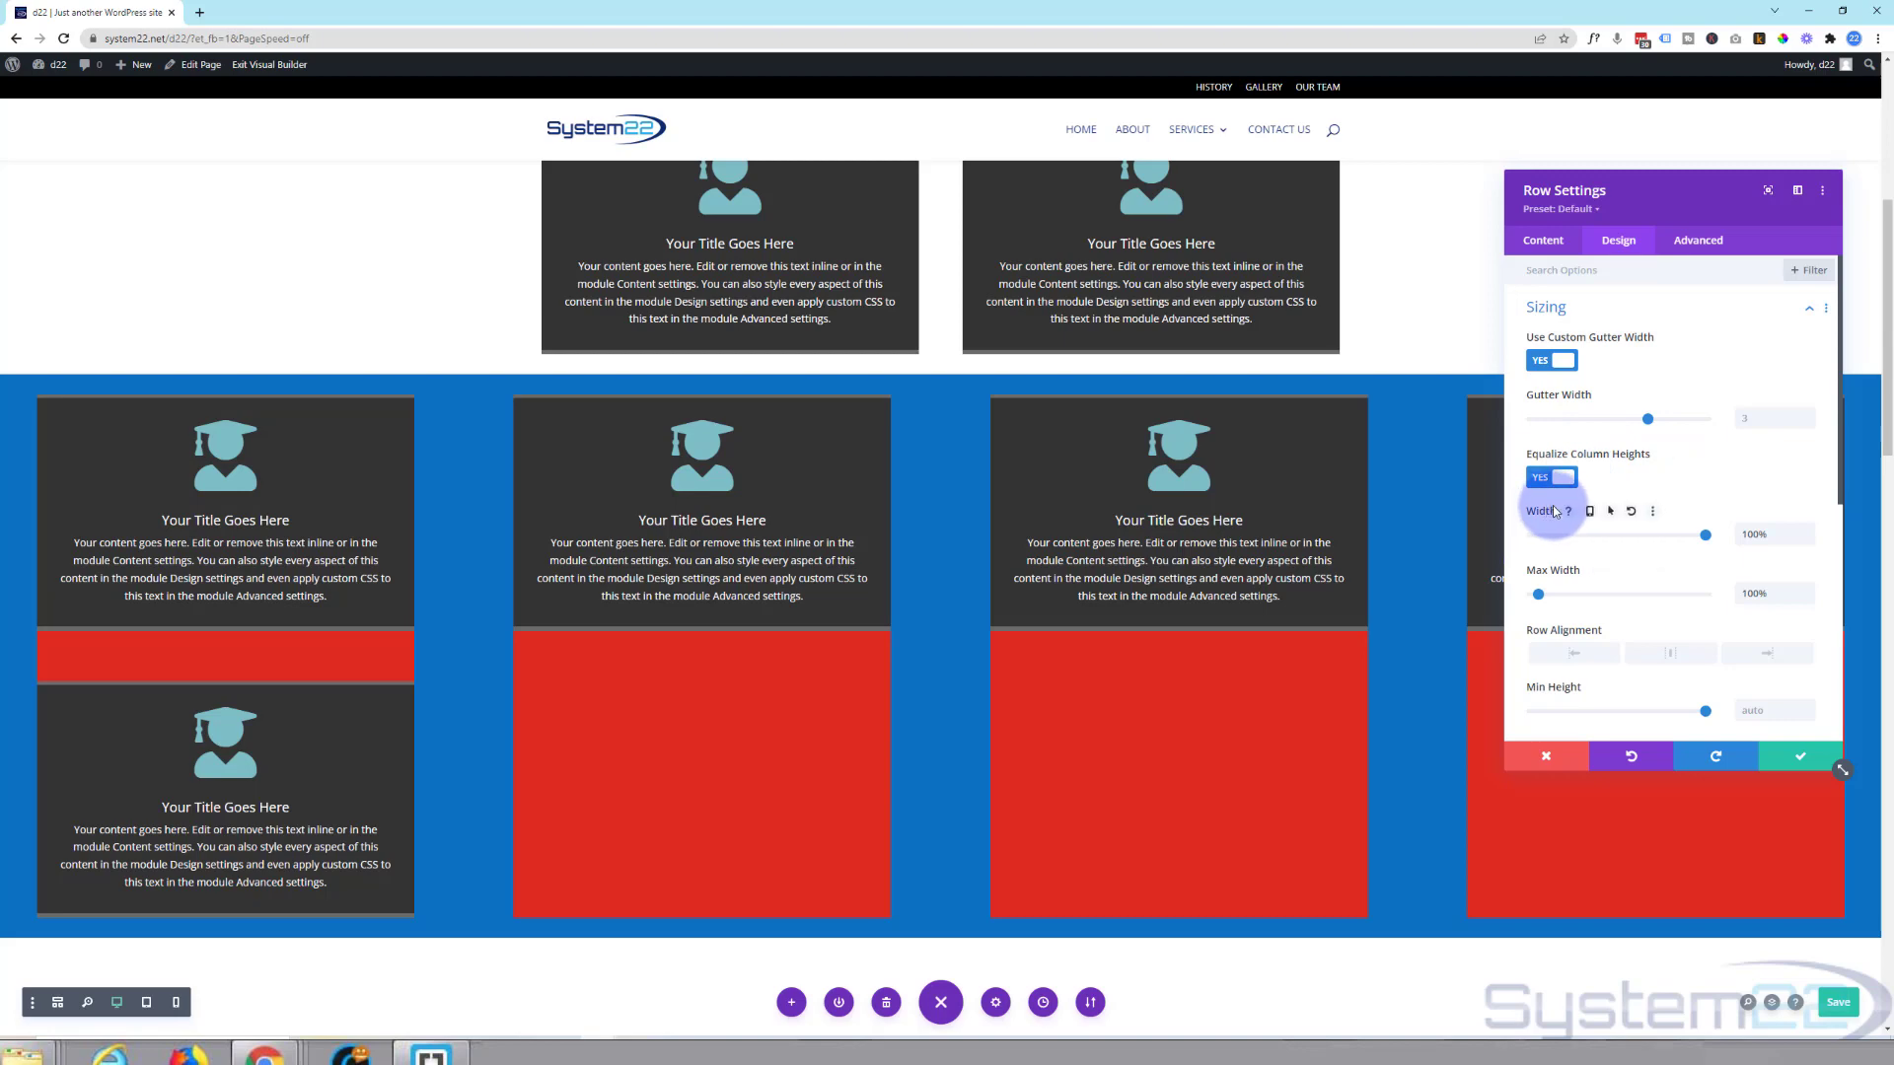
Drag the row Width to 53%, then try left, right and centre Row Alignment, finishing on centre.
left_click_drag(1705, 534, 1623, 536)
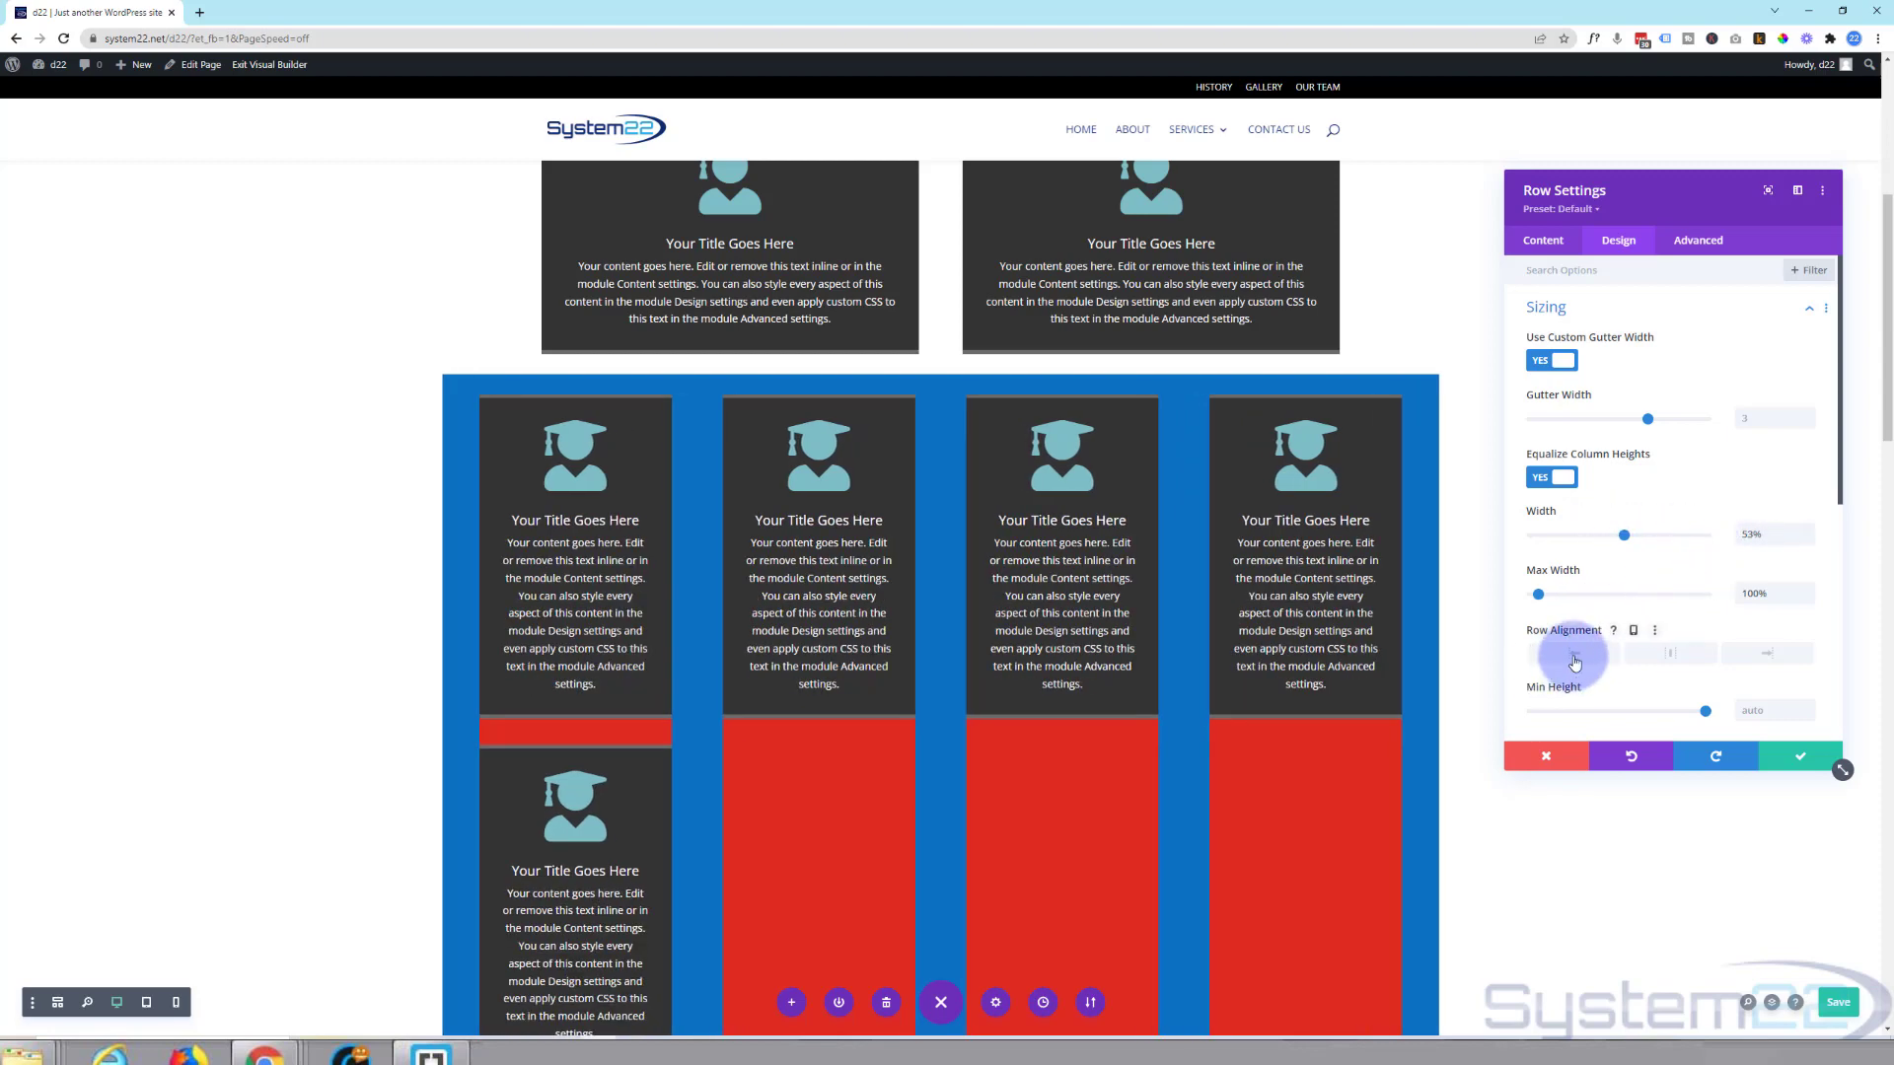
left_click(1574, 661)
left_click(1772, 657)
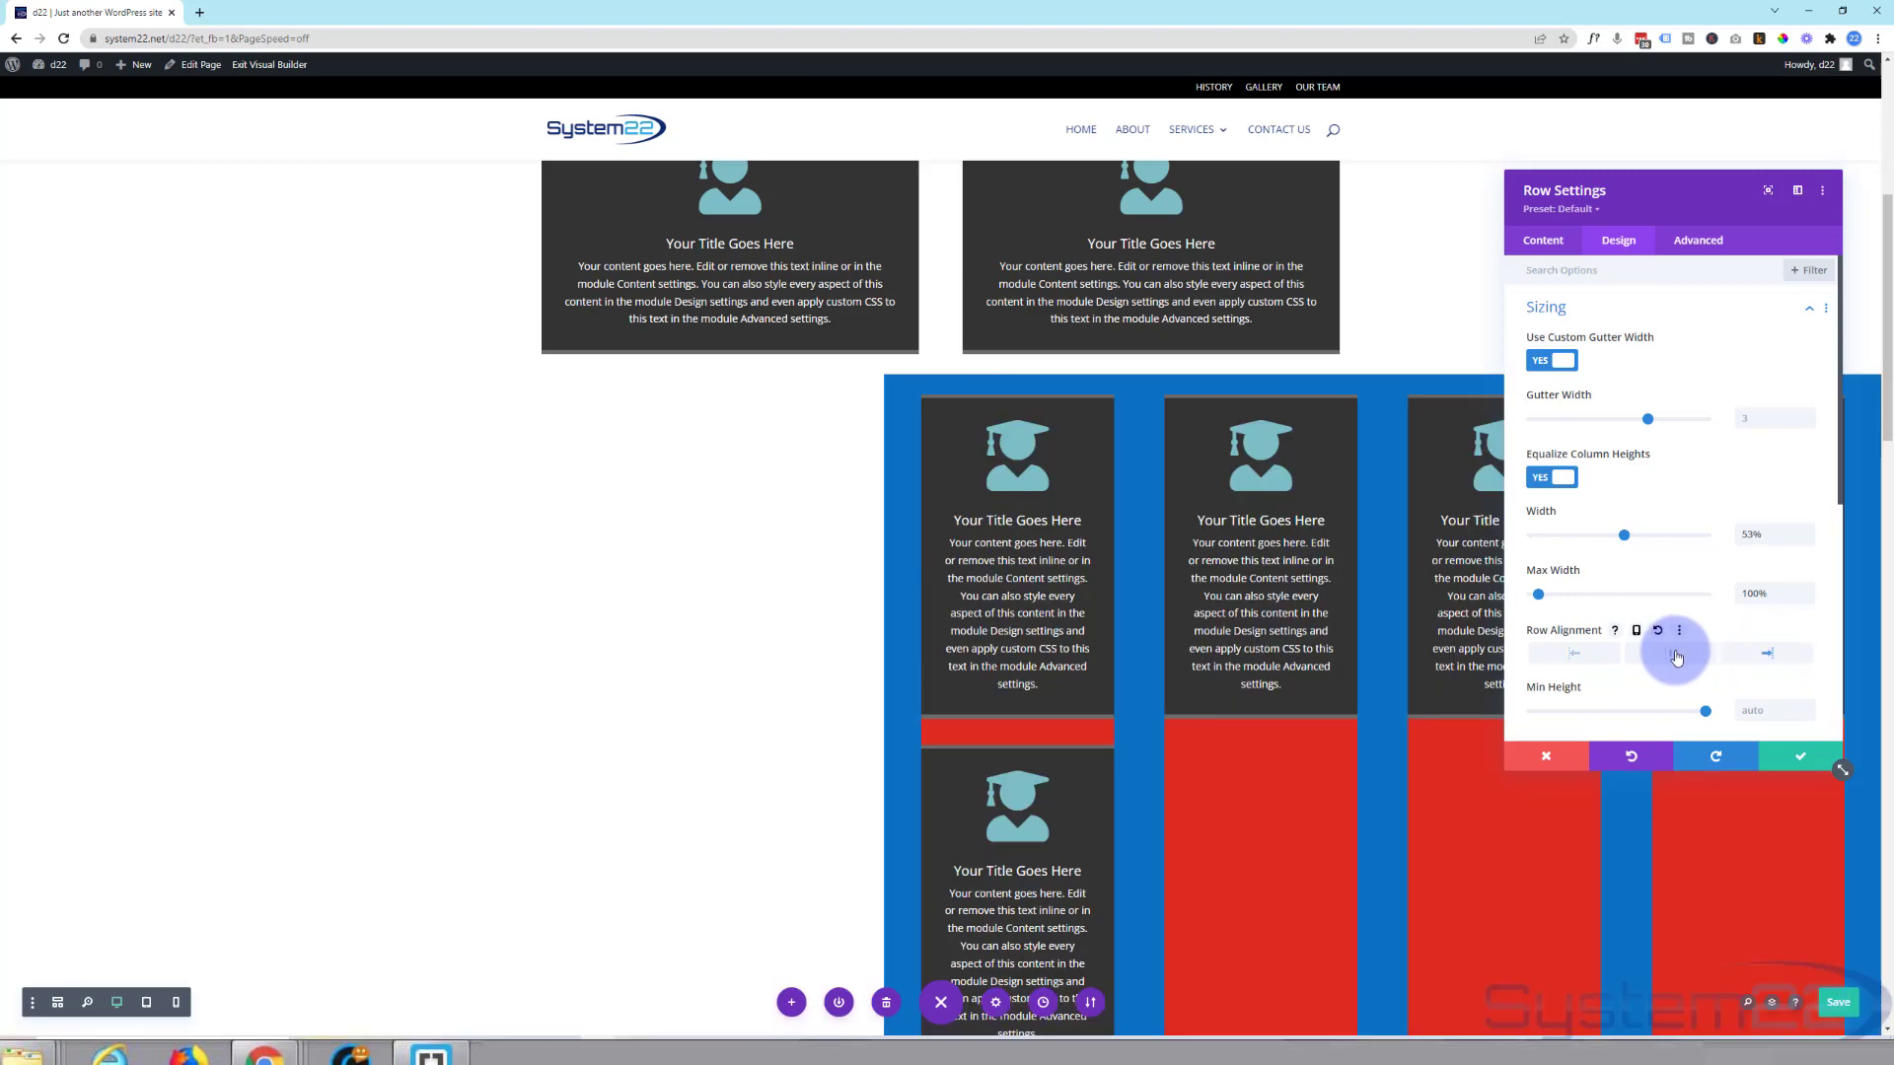
left_click(1676, 655)
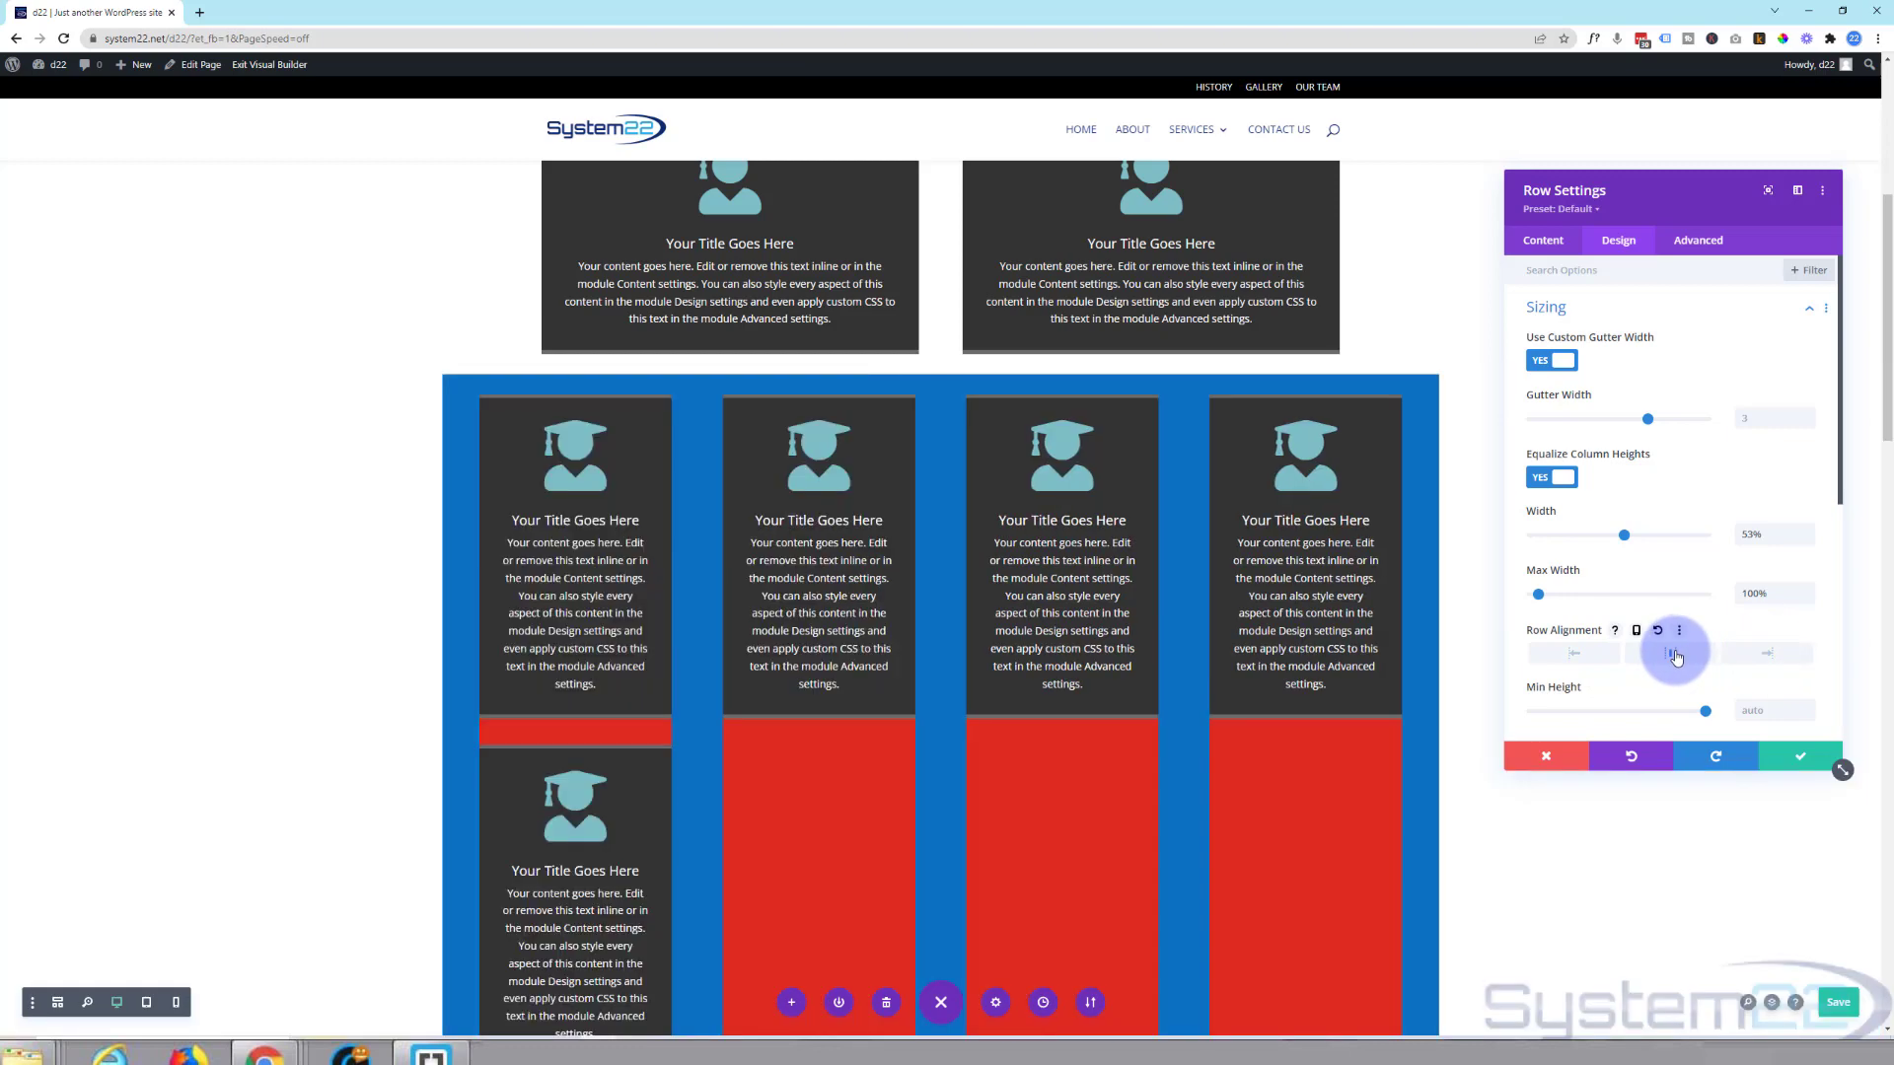
scroll(1643, 636, "down", 2)
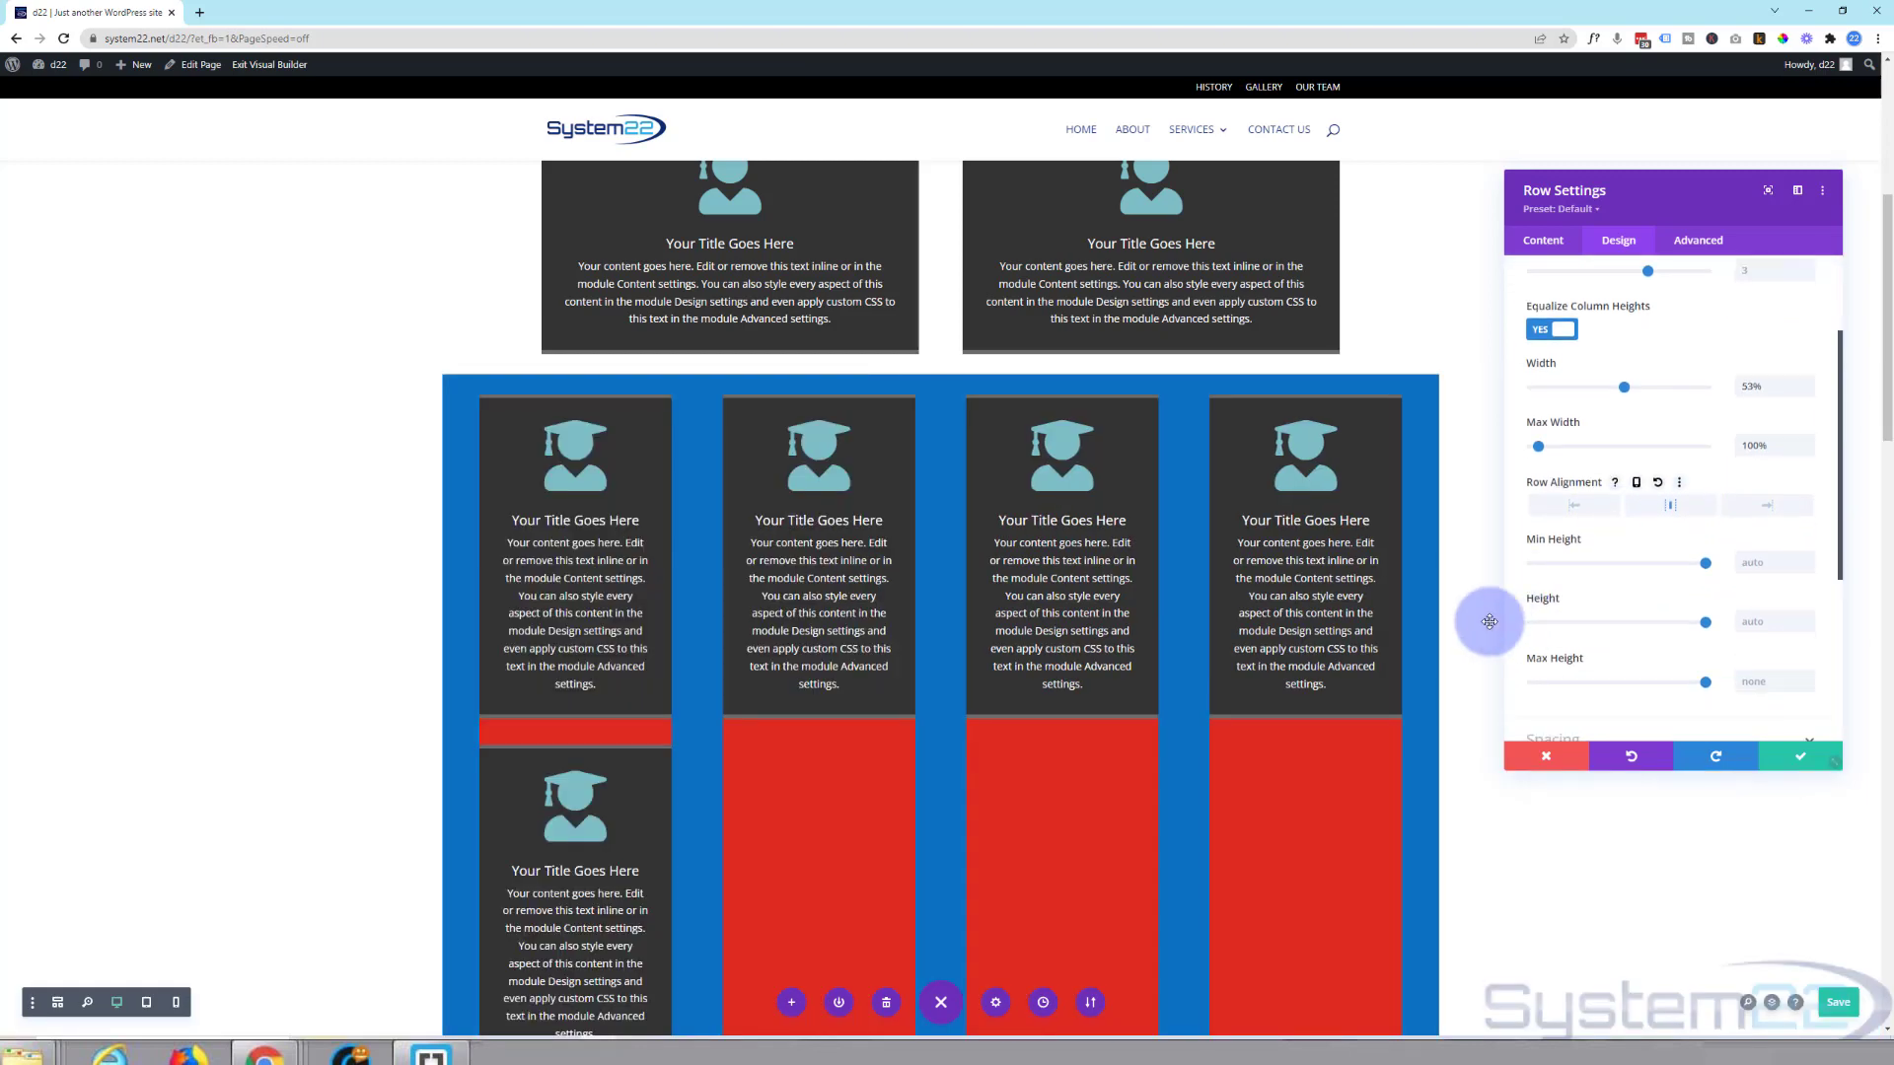
scroll(1594, 599, "down", 1)
scroll(1478, 582, "down", 1)
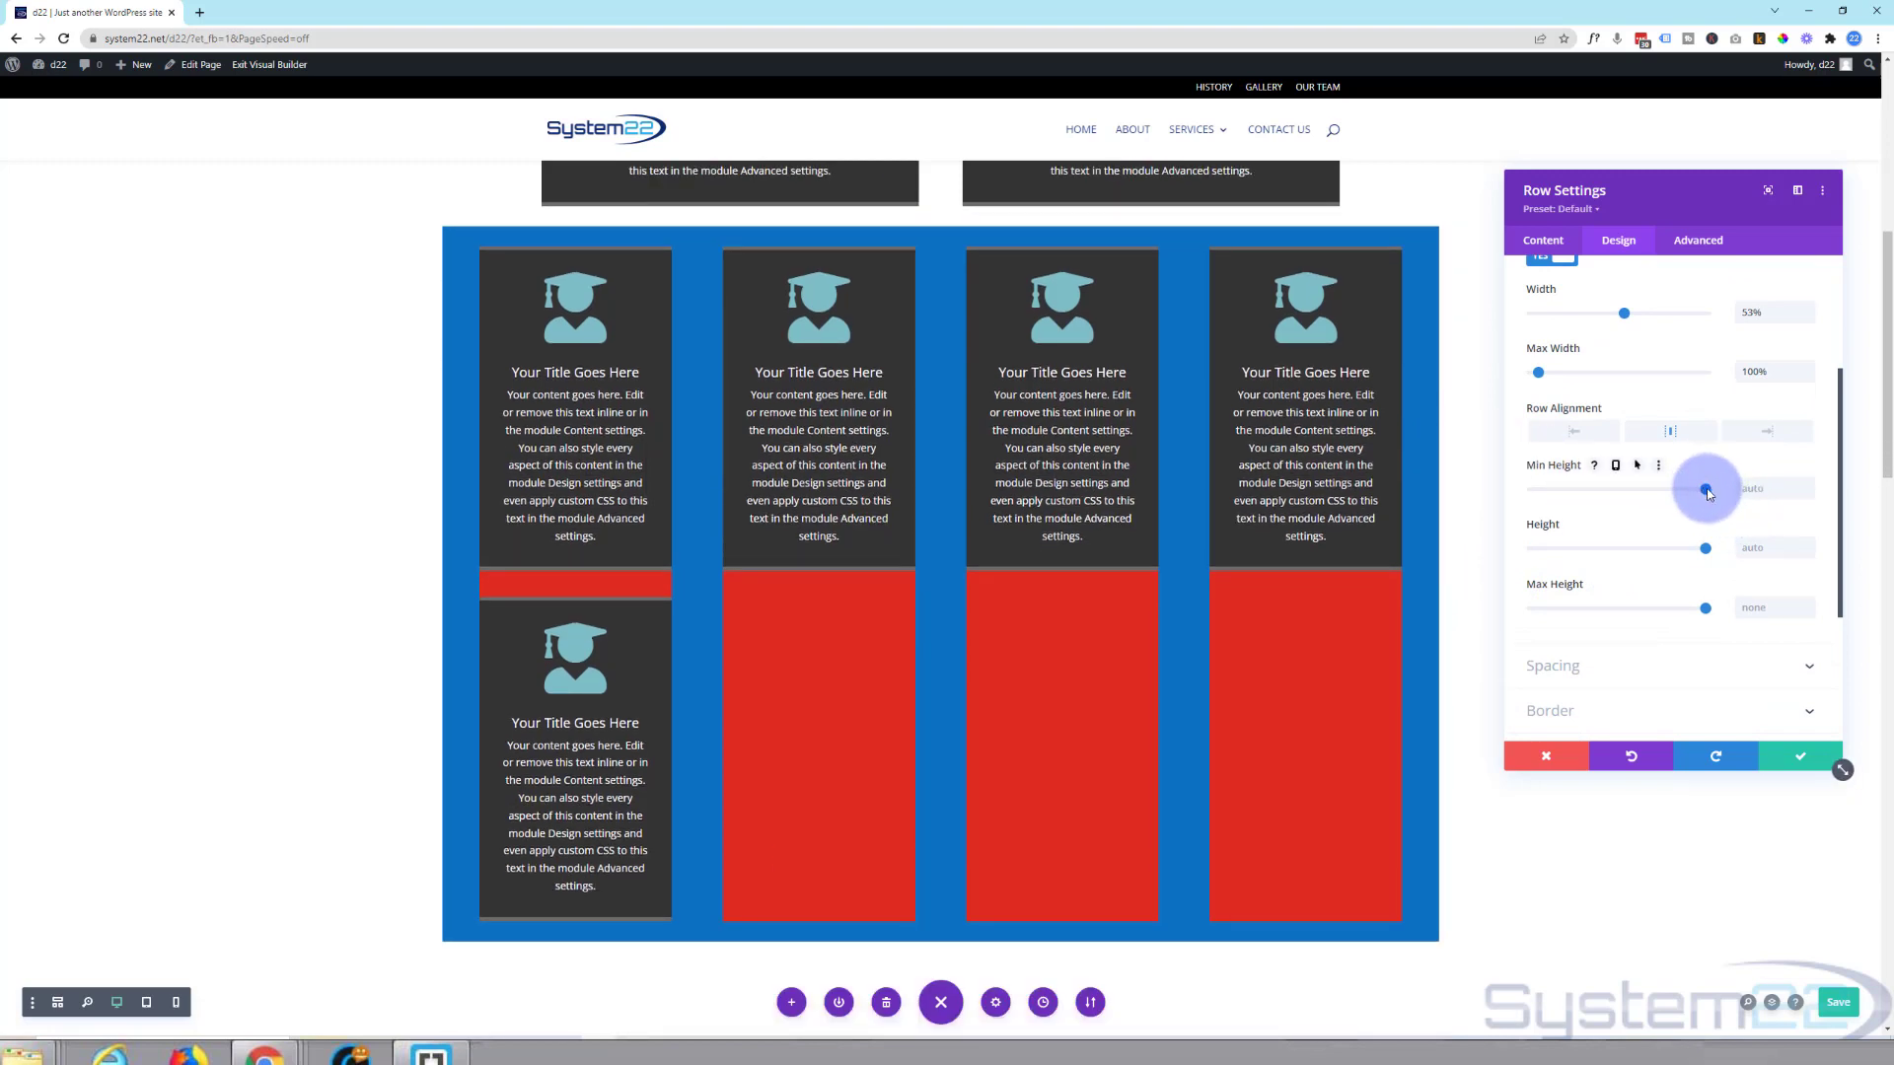
Raise the row's Min Height to 909px, try 1500px, then clear it back to auto.
mouse_move(1704, 490)
left_mouse_down()
mouse_move(1540, 490)
mouse_move(1751, 488)
left_mouse_up()
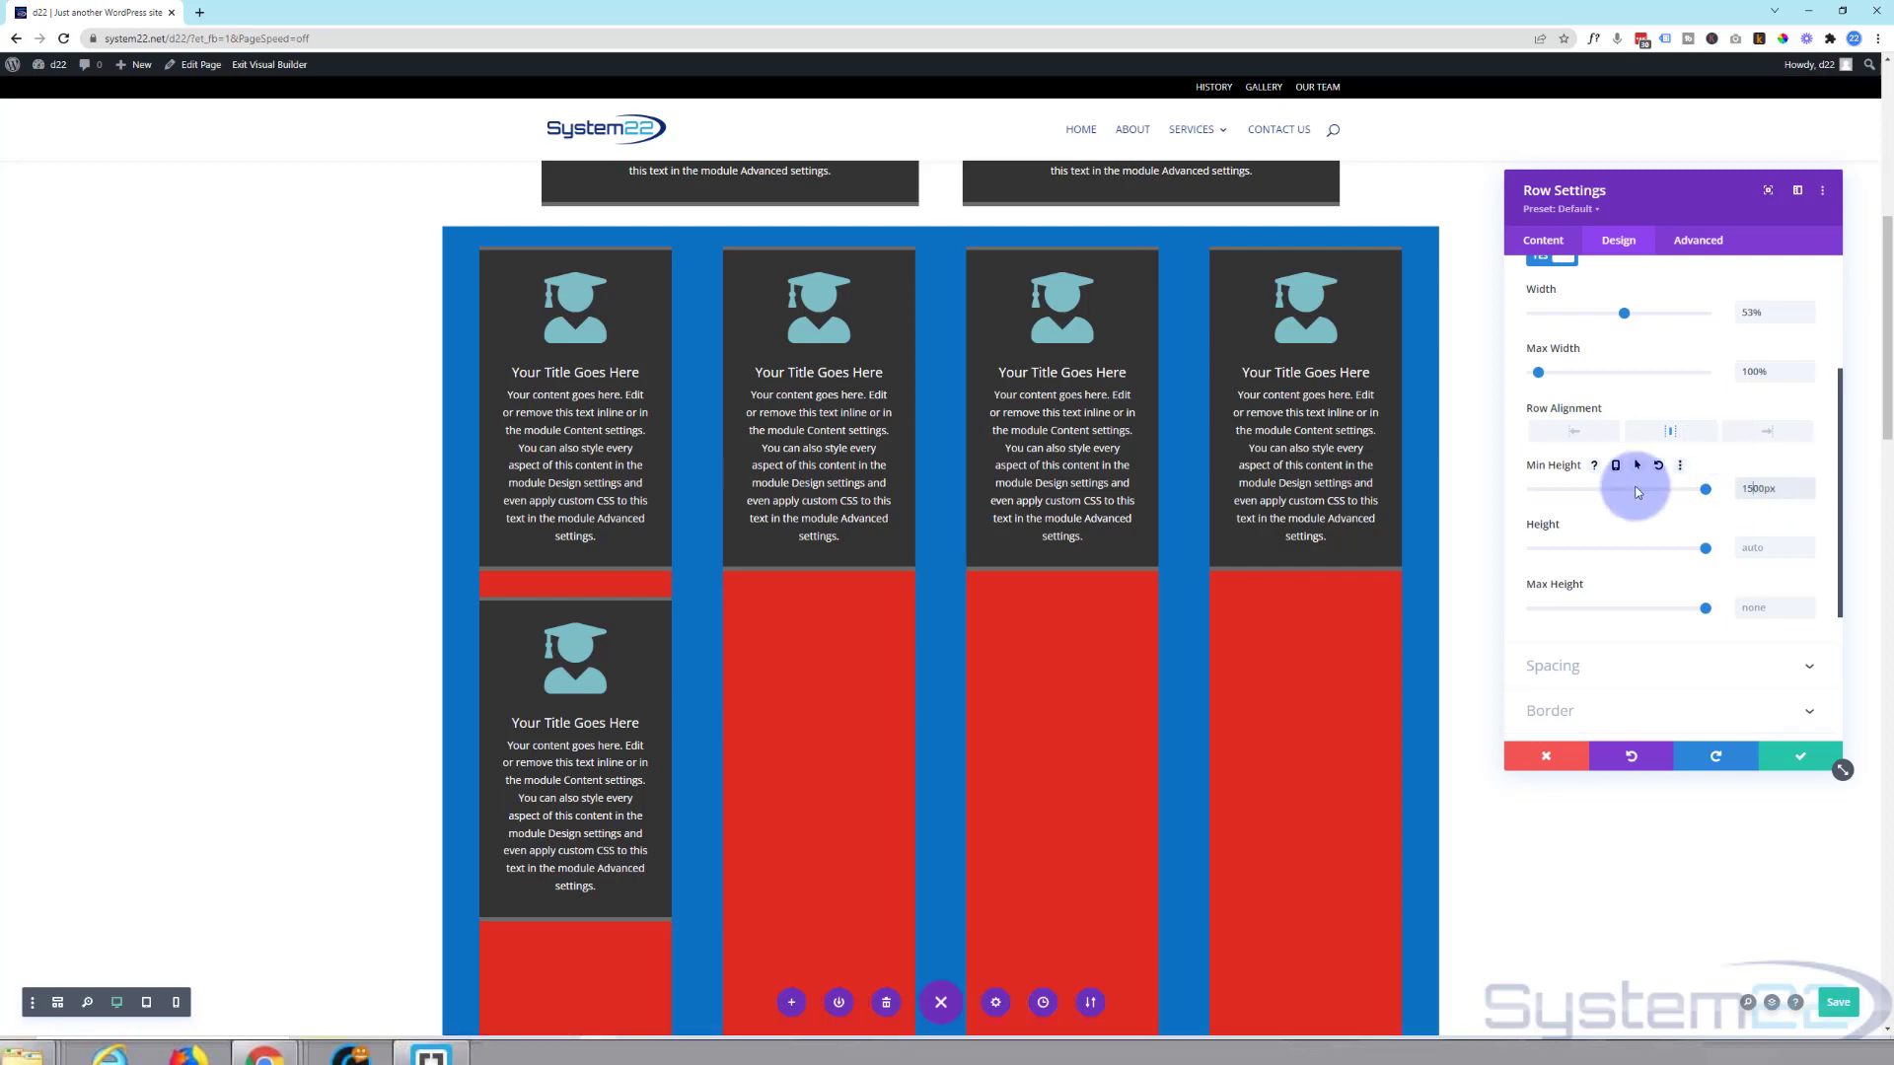
scroll(1367, 558, "down", 1)
scroll(1367, 558, "down", 2)
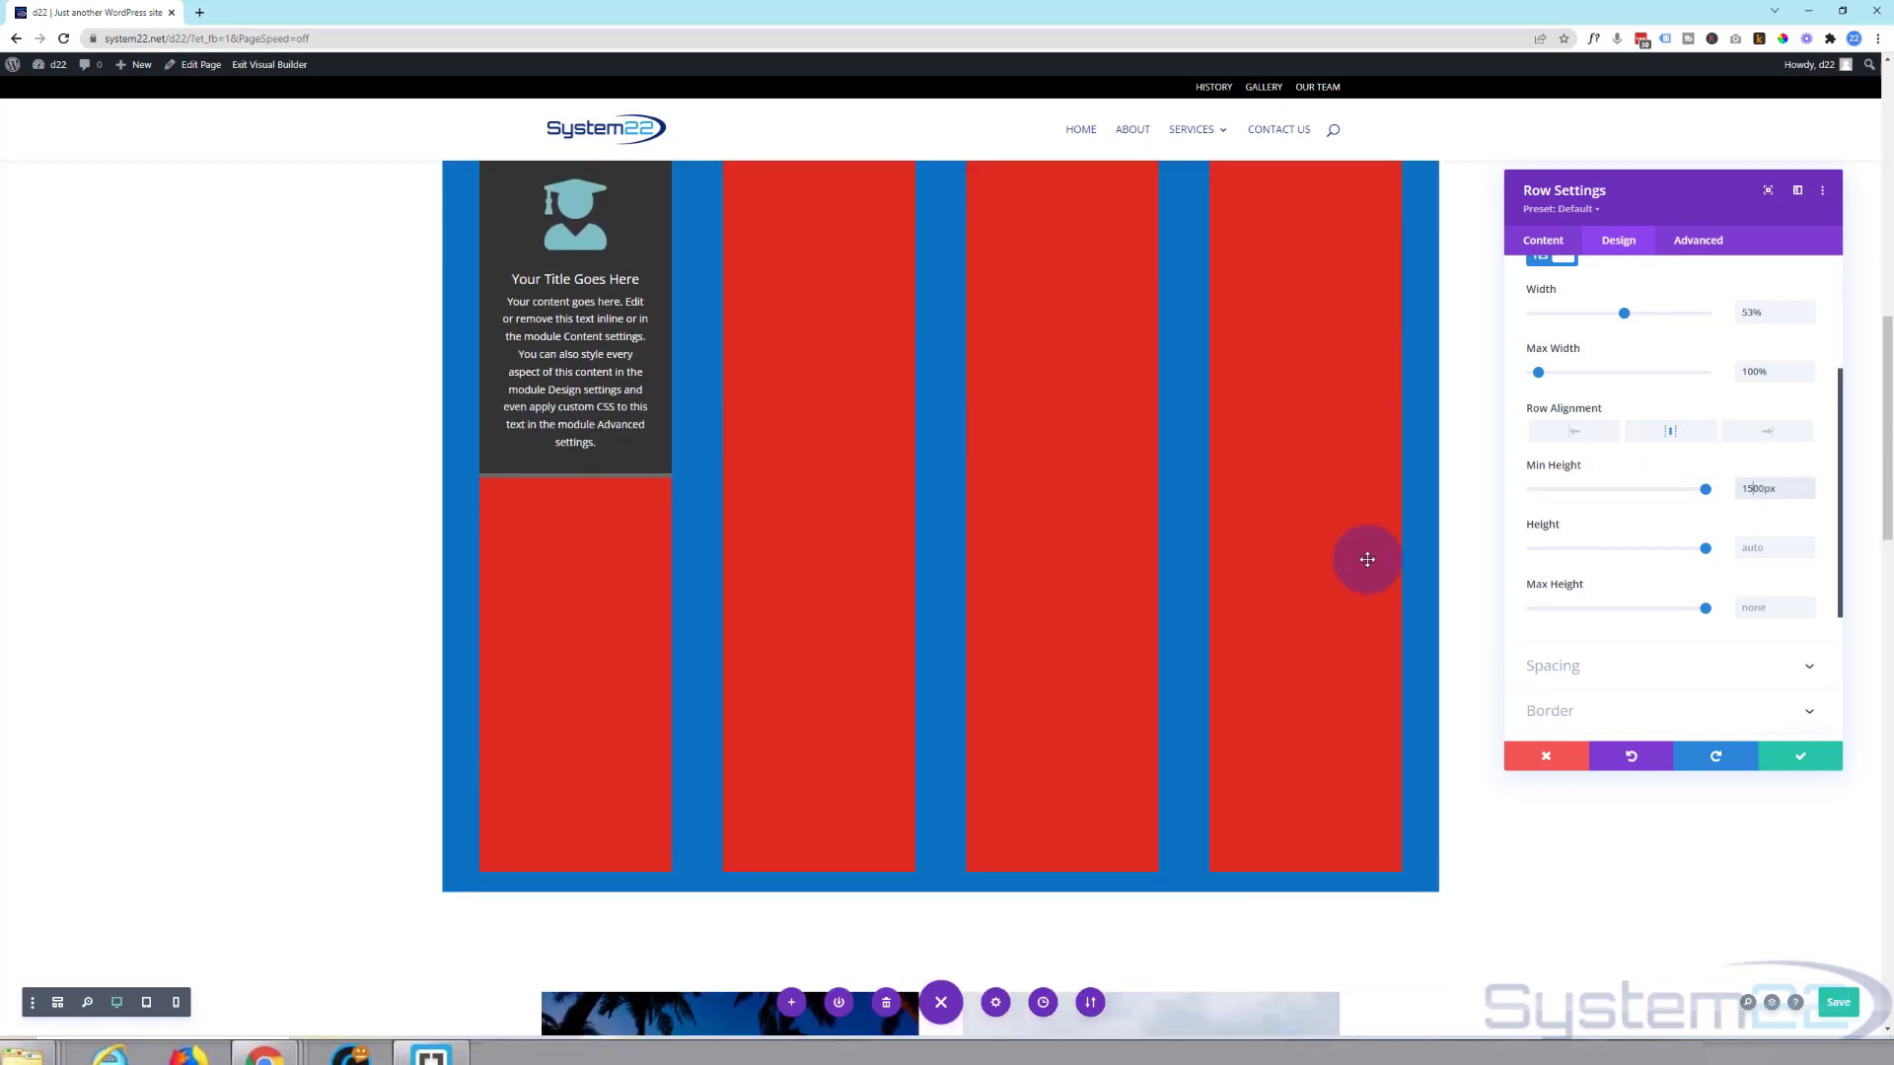
scroll(1377, 556, "up", 2)
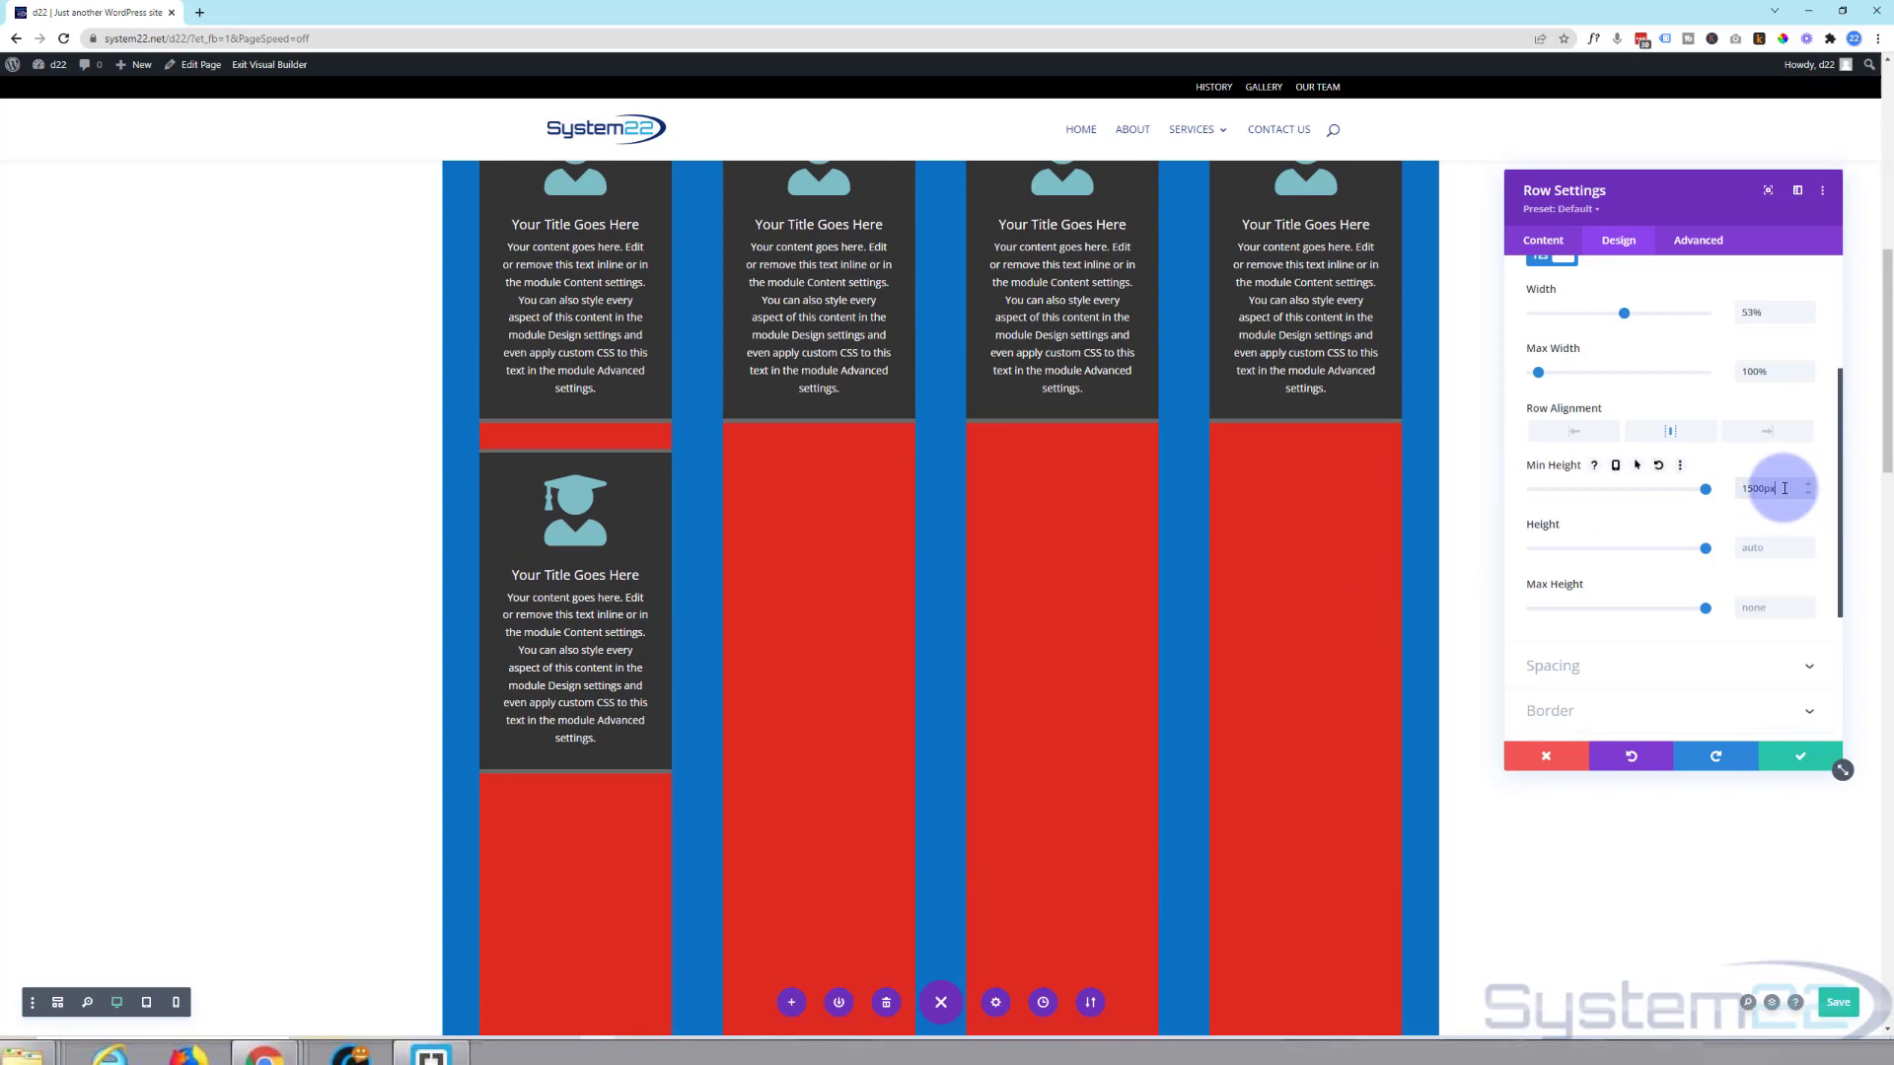
left_click_drag(1784, 486, 1726, 488)
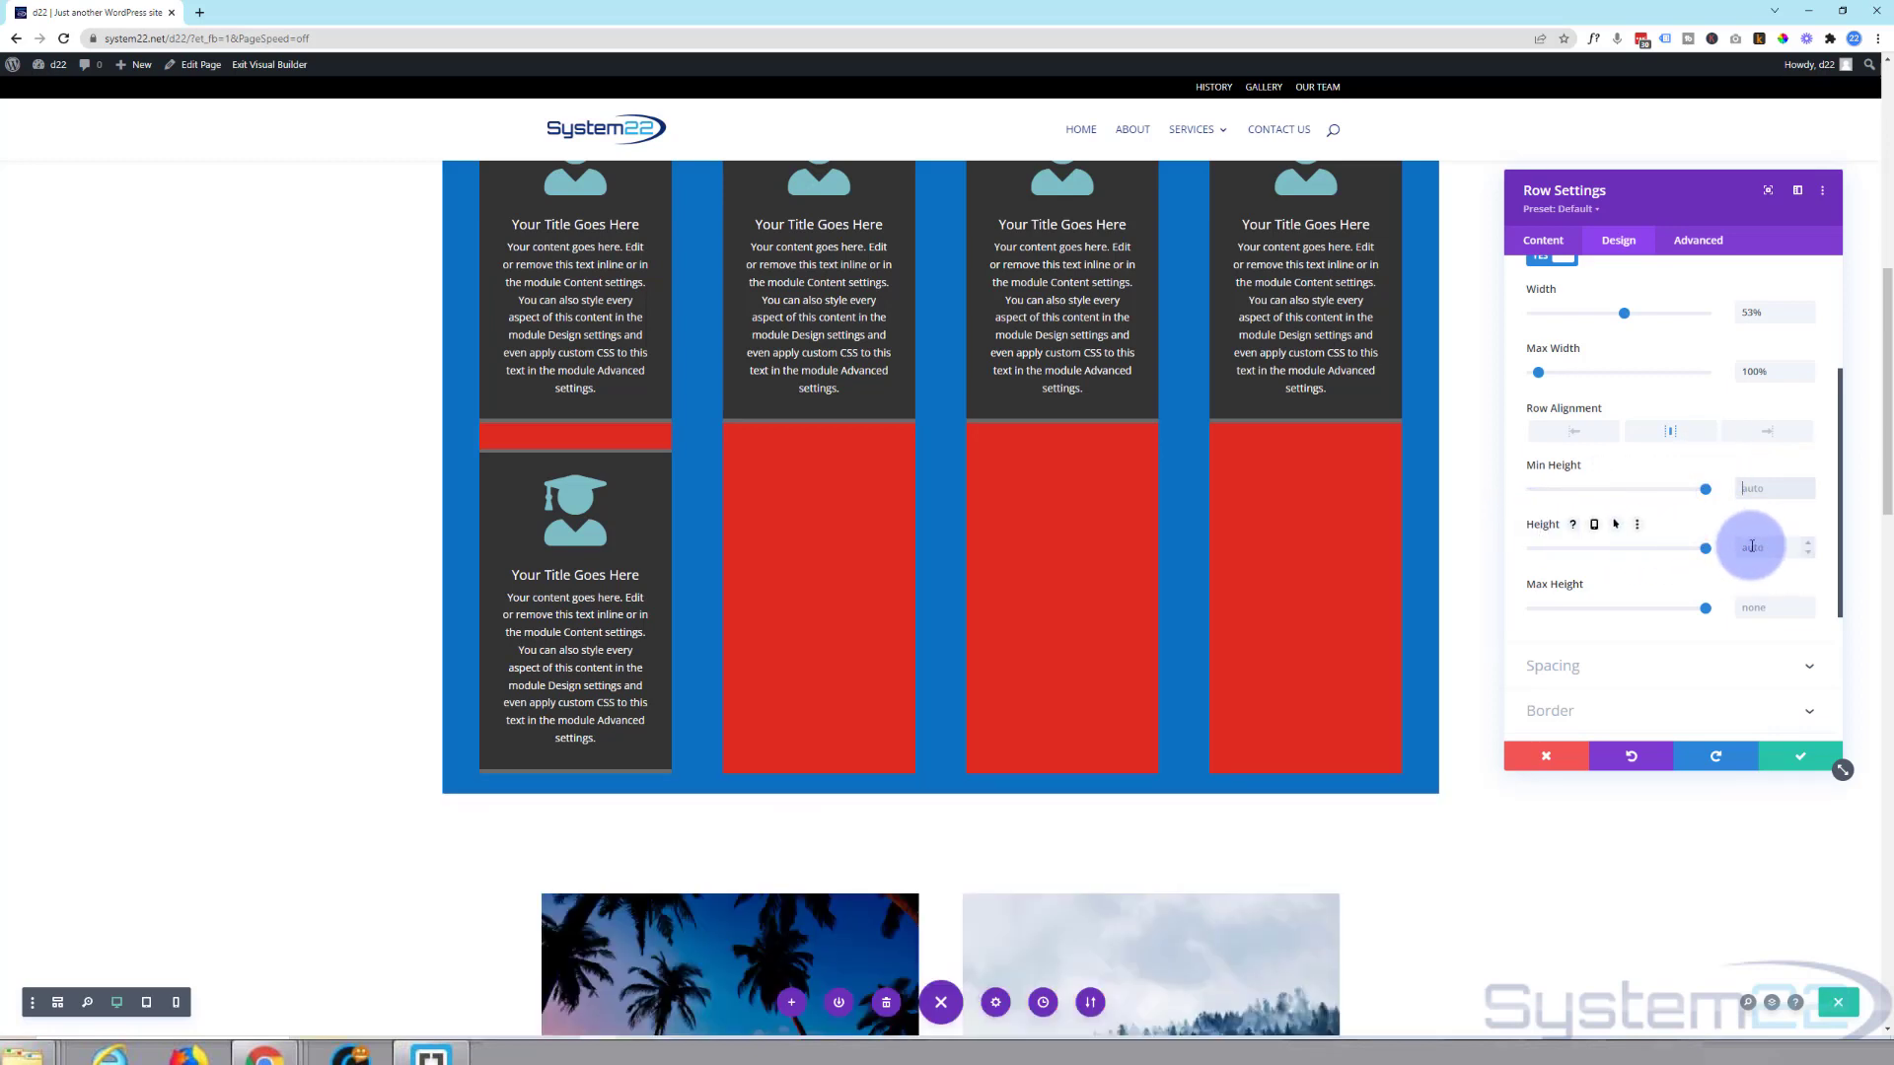
type("1200px")
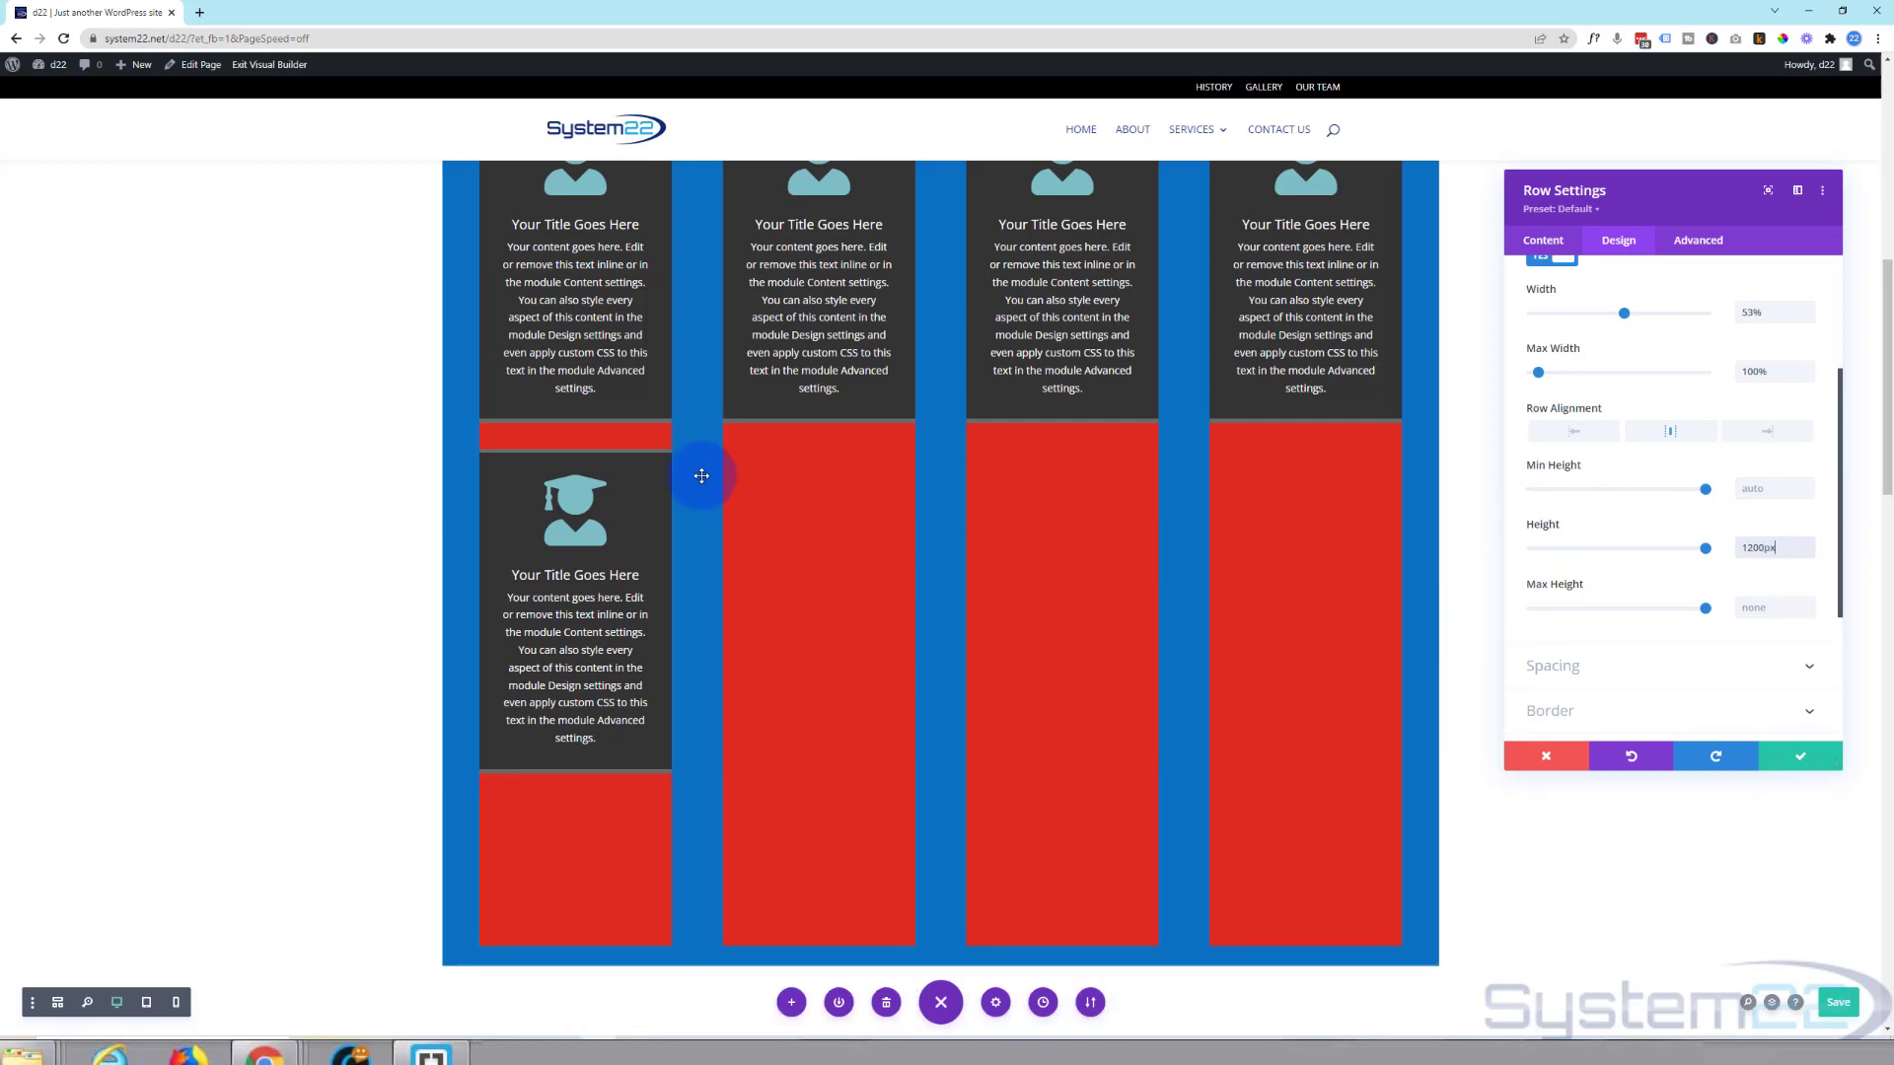
scroll(701, 477, "down", 3)
scroll(707, 482, "up", 4)
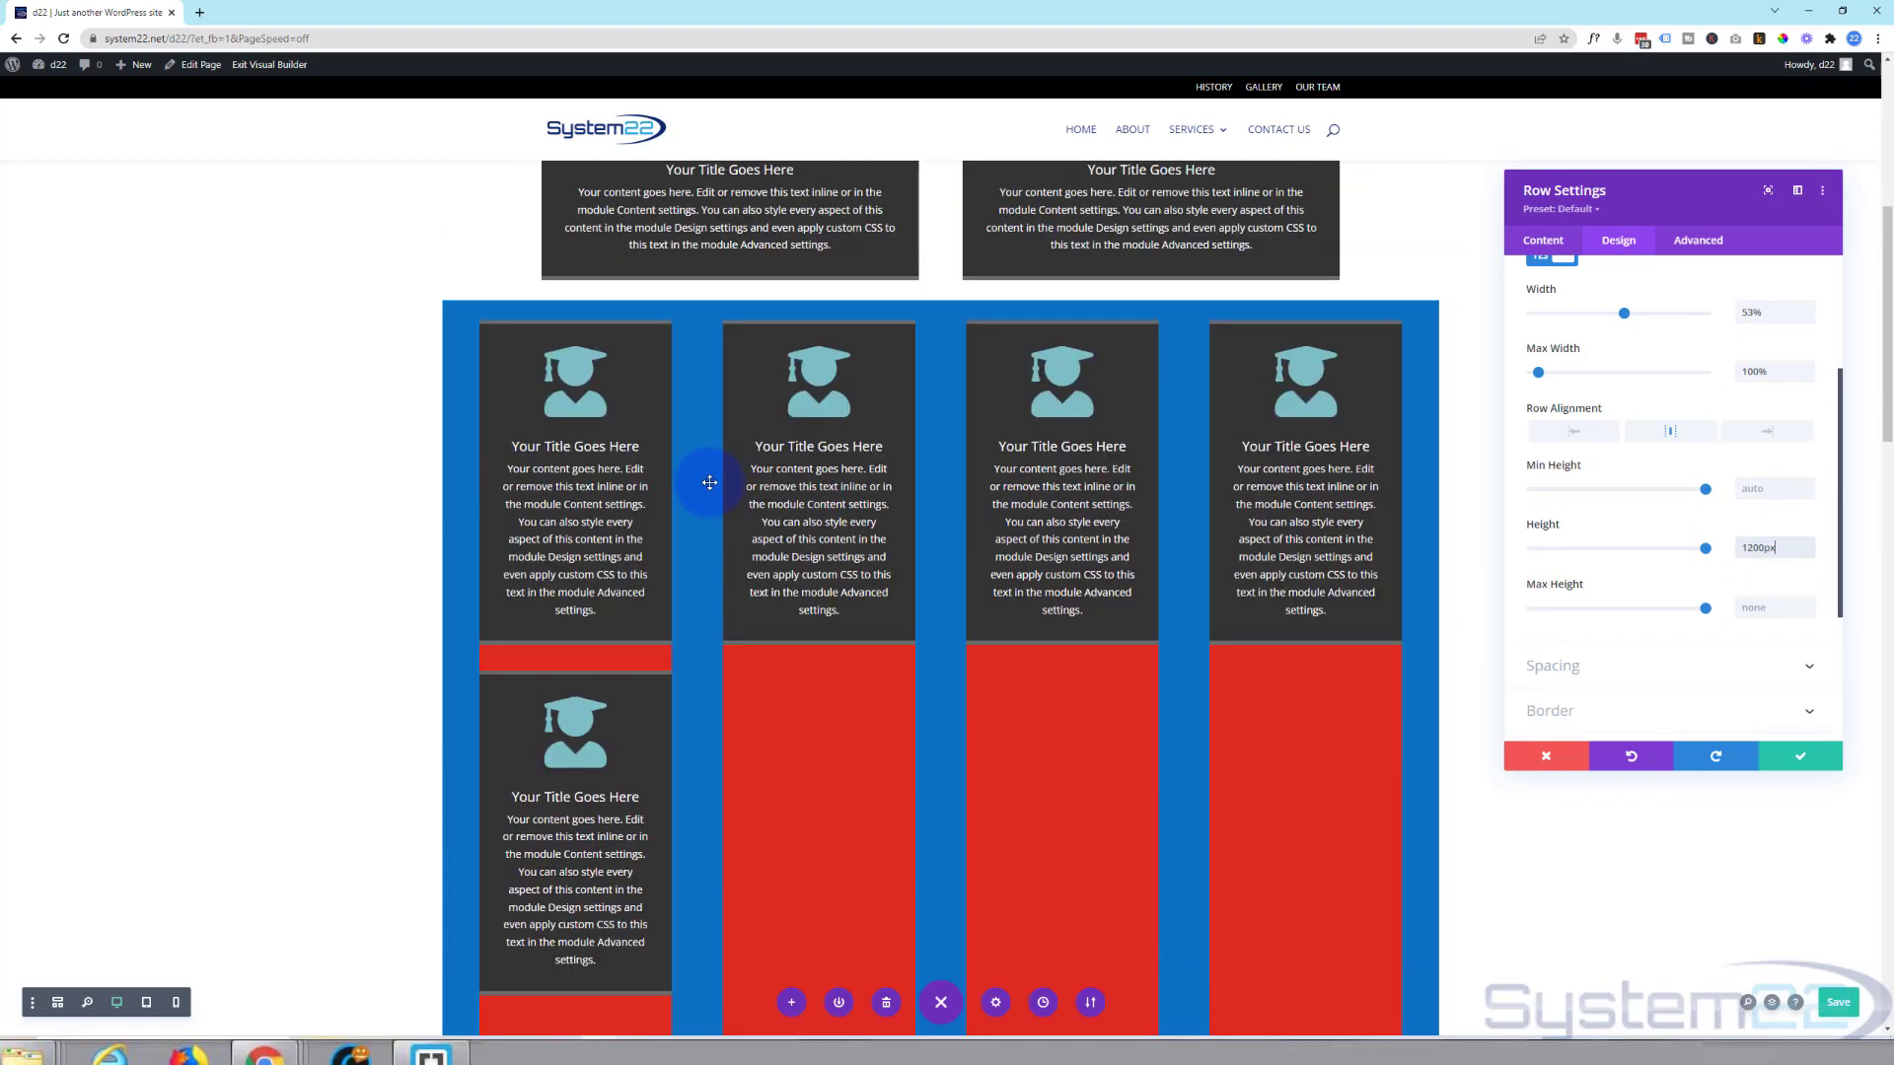
scroll(710, 482, "down", 1)
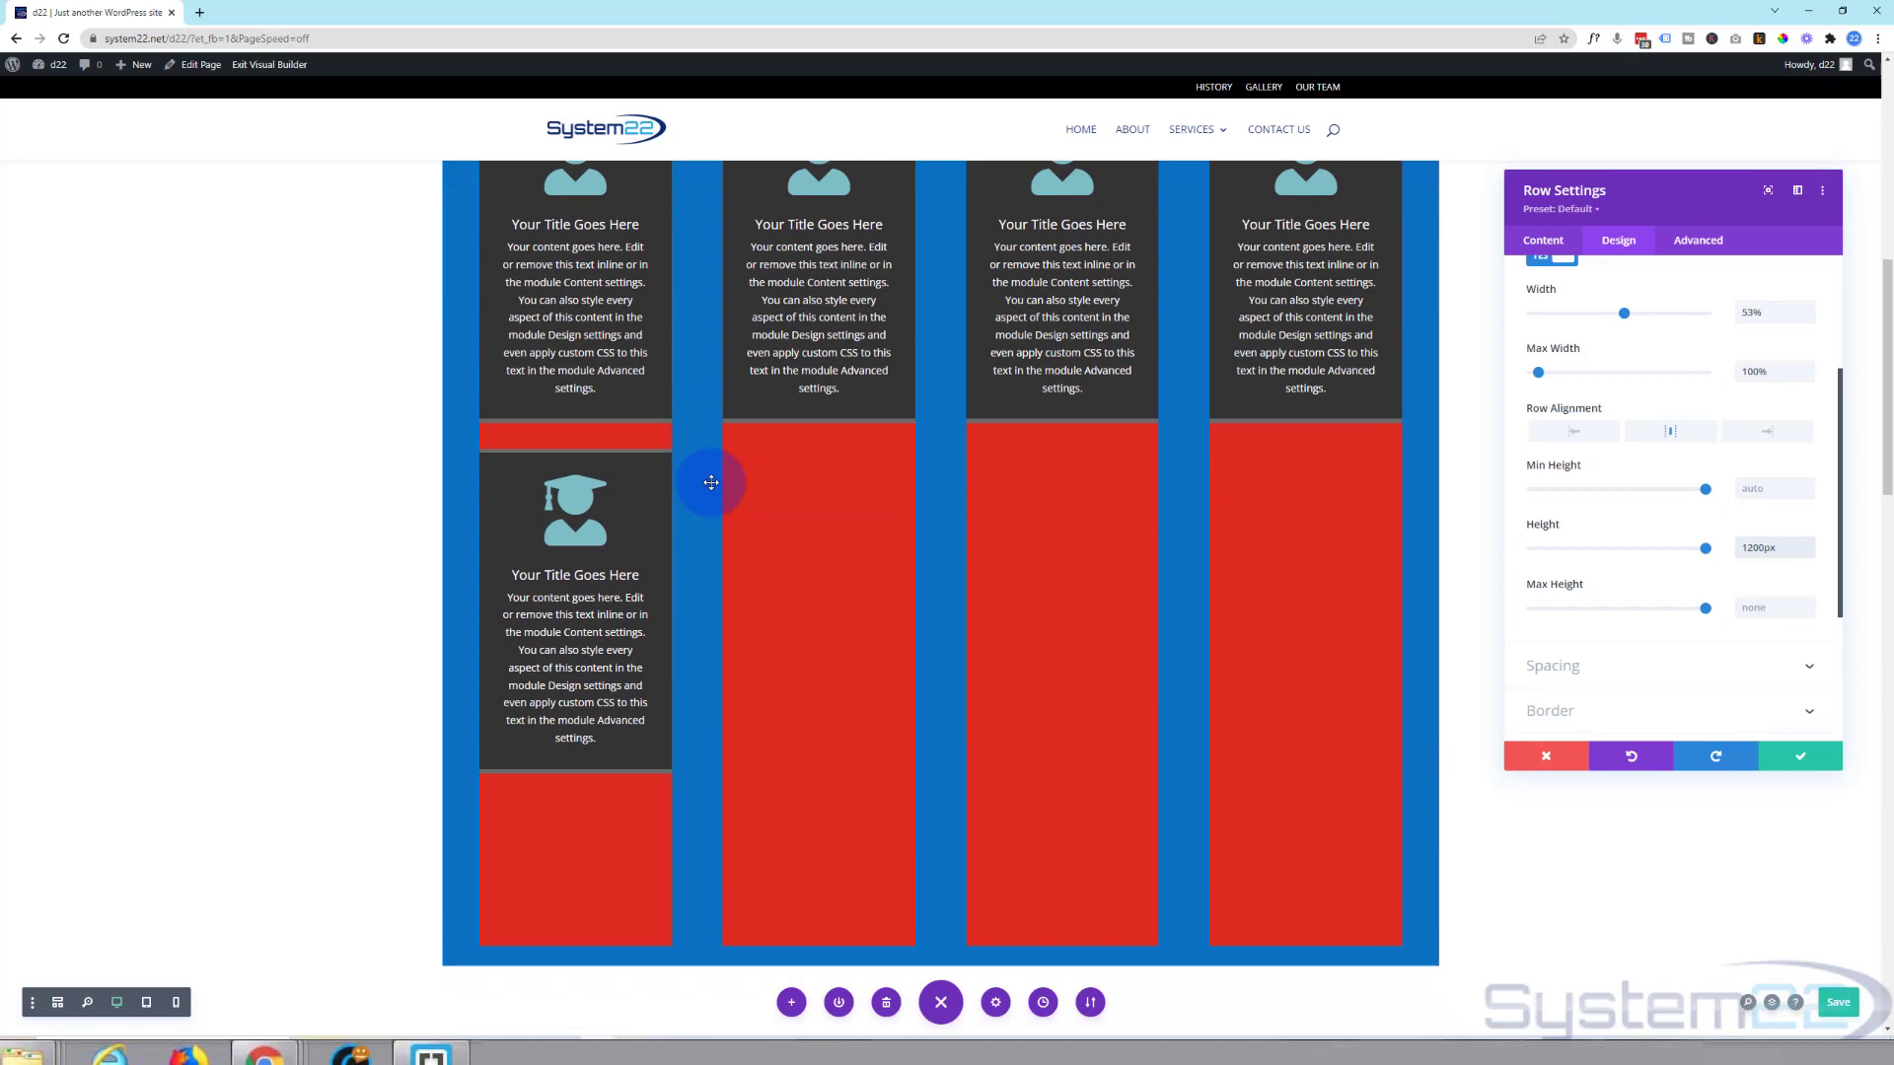
scroll(711, 482, "up", 1)
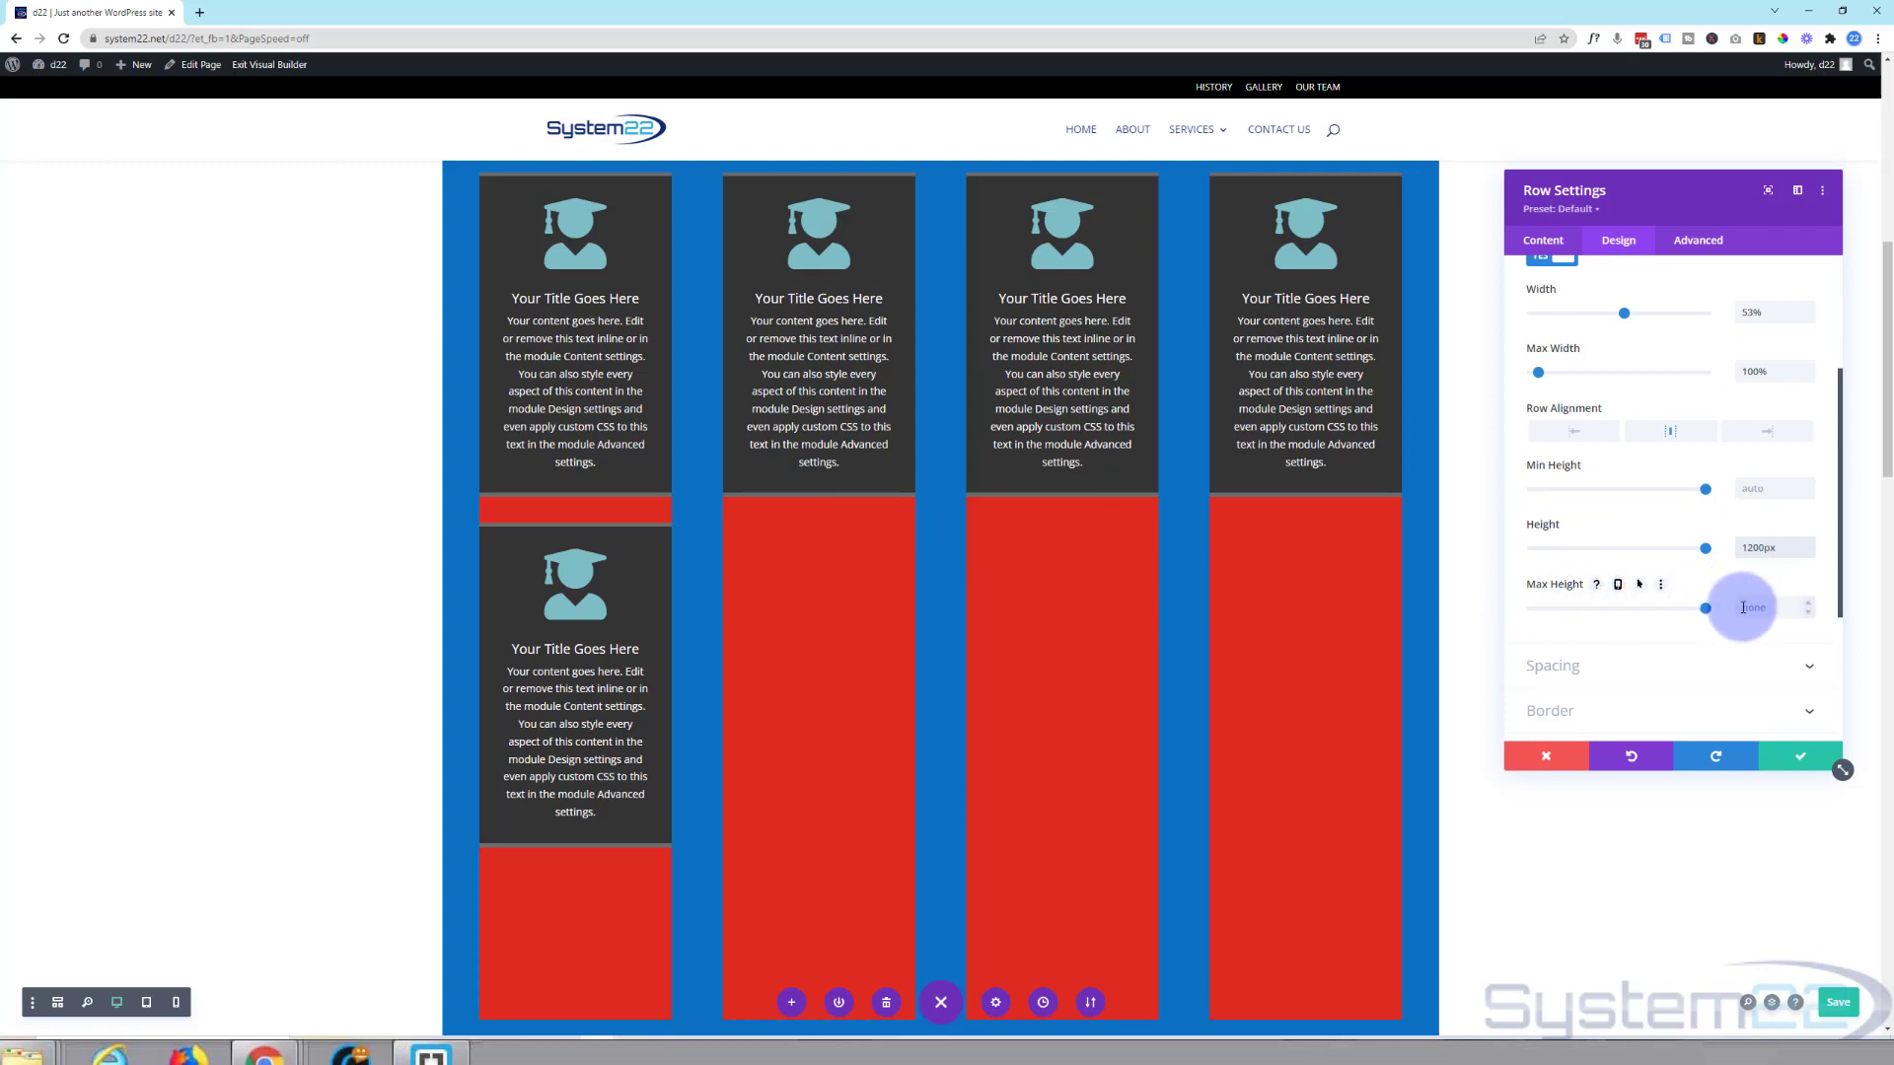
Focus the row's 1200px Height value to edit it.
left_click(1795, 545)
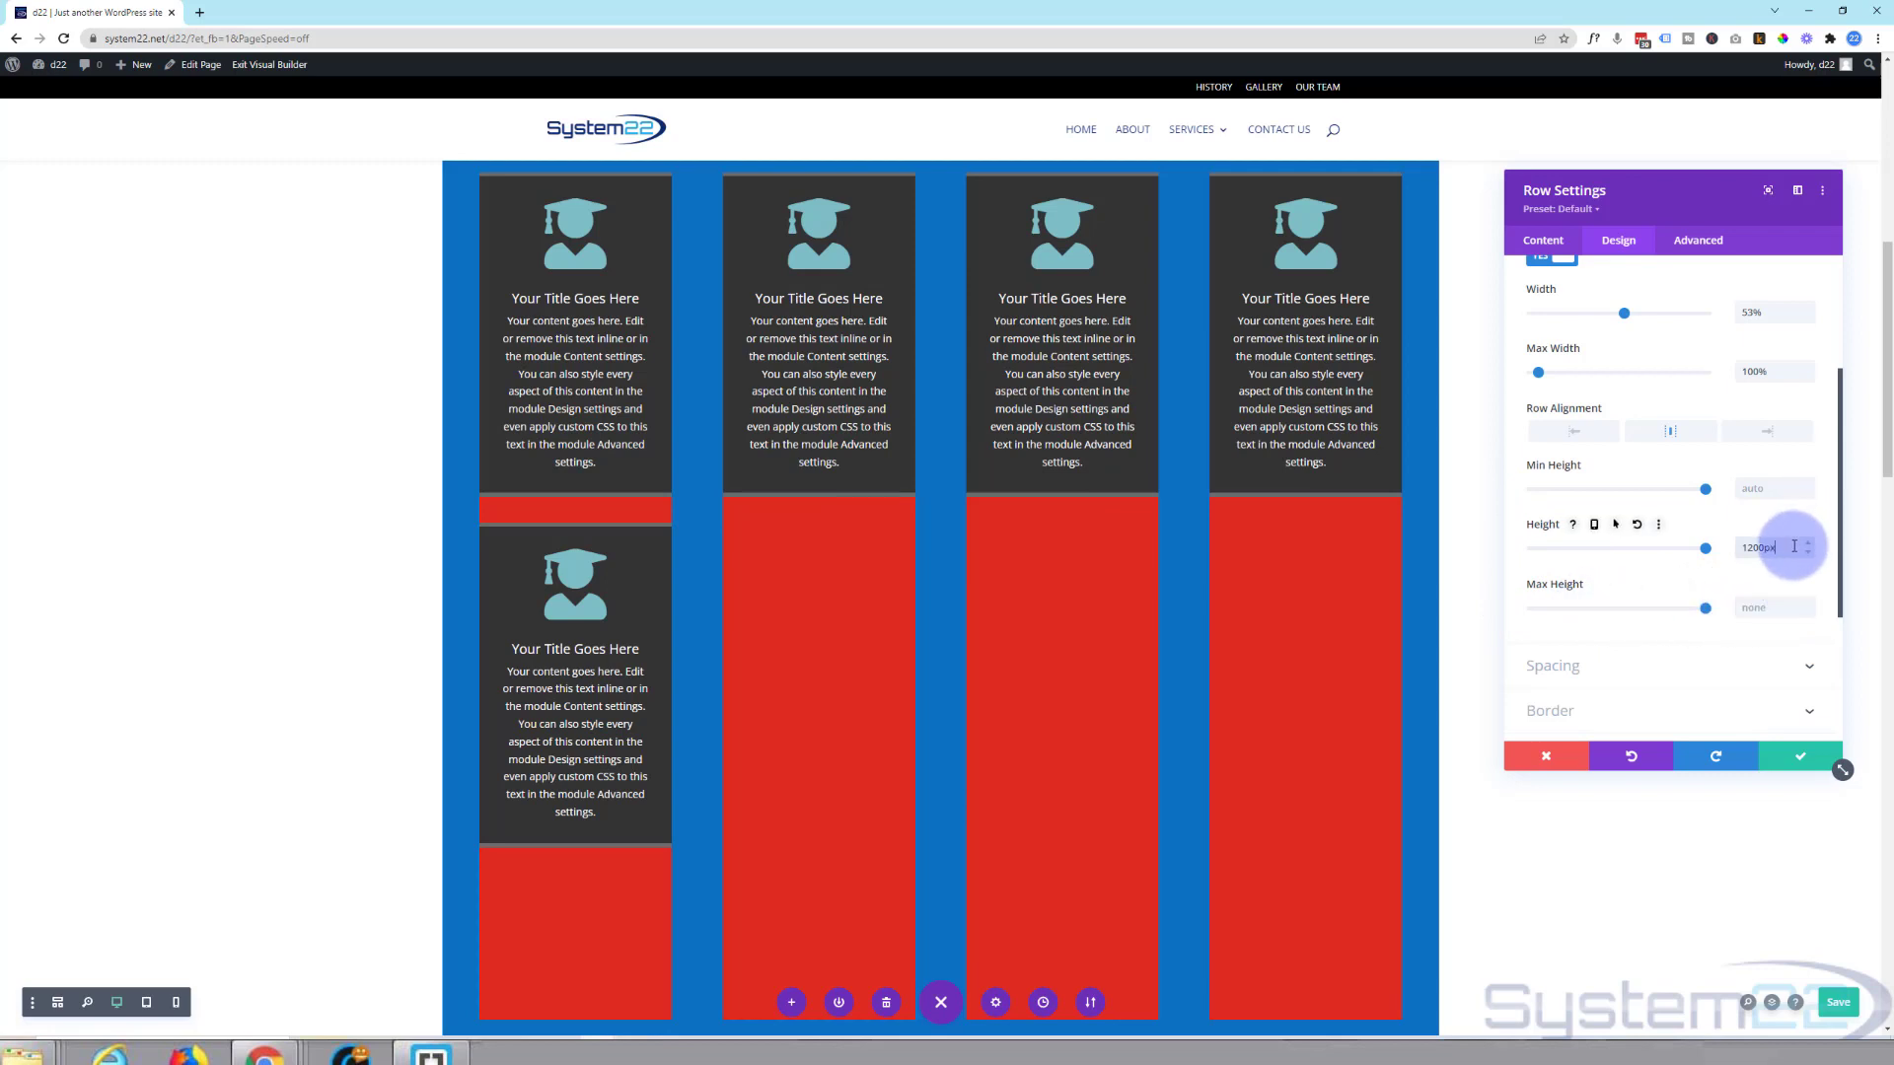
Select the 1200px Height value to clear it back to auto.
left_click_drag(1796, 546, 1702, 545)
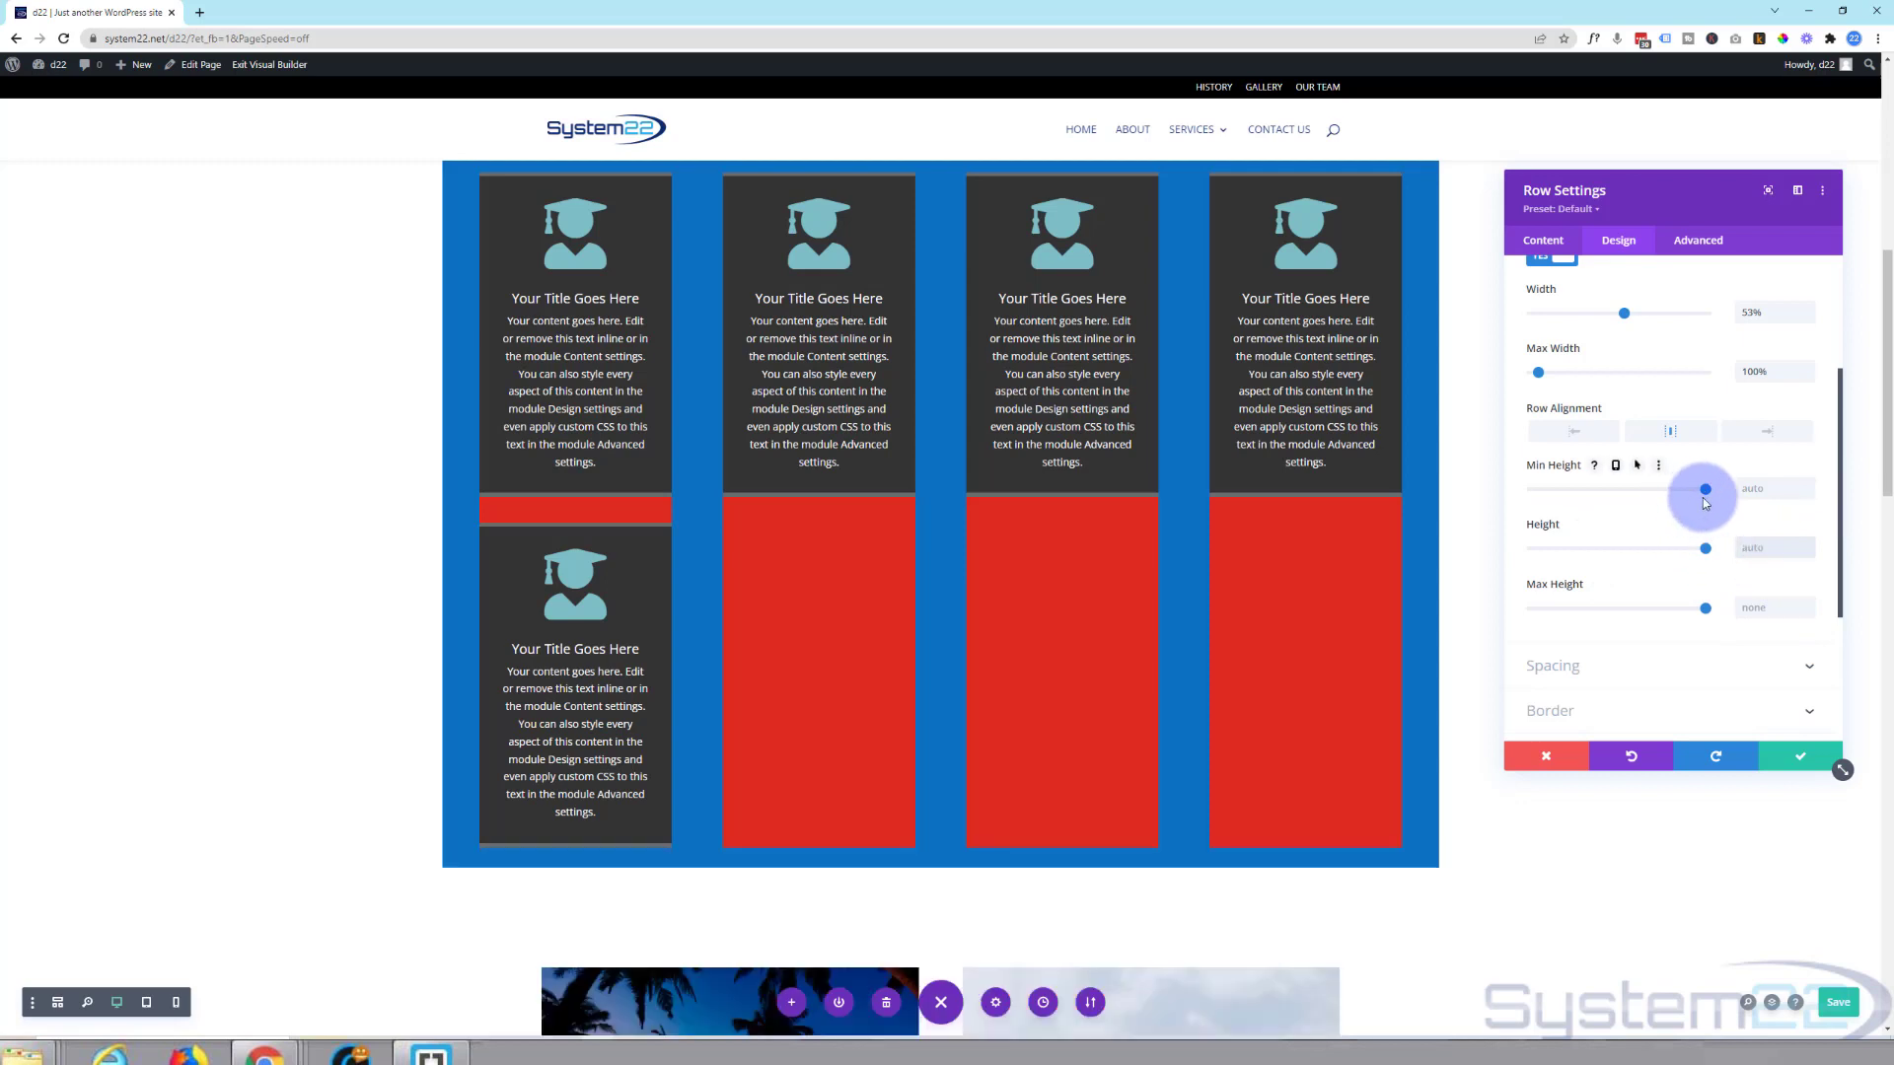
mouse_move(1062, 371)
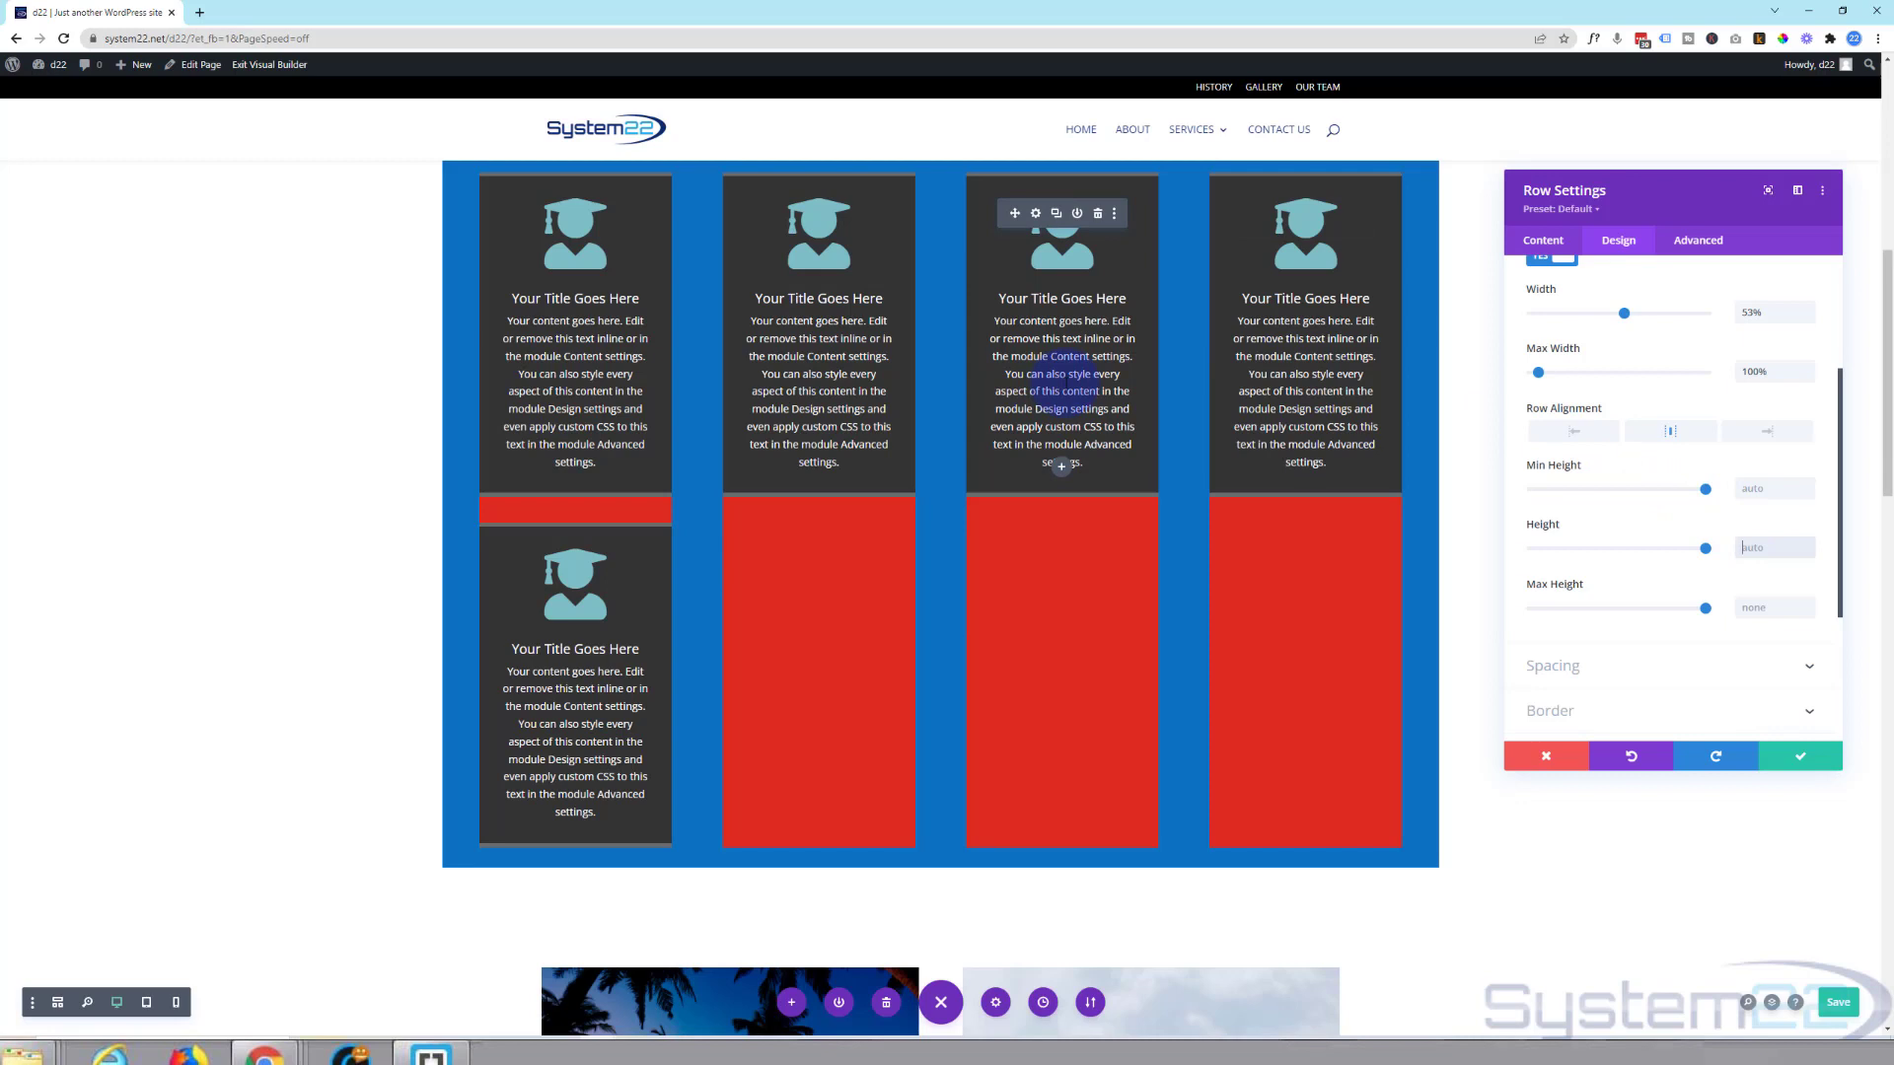
scroll(1064, 390, "up", 1)
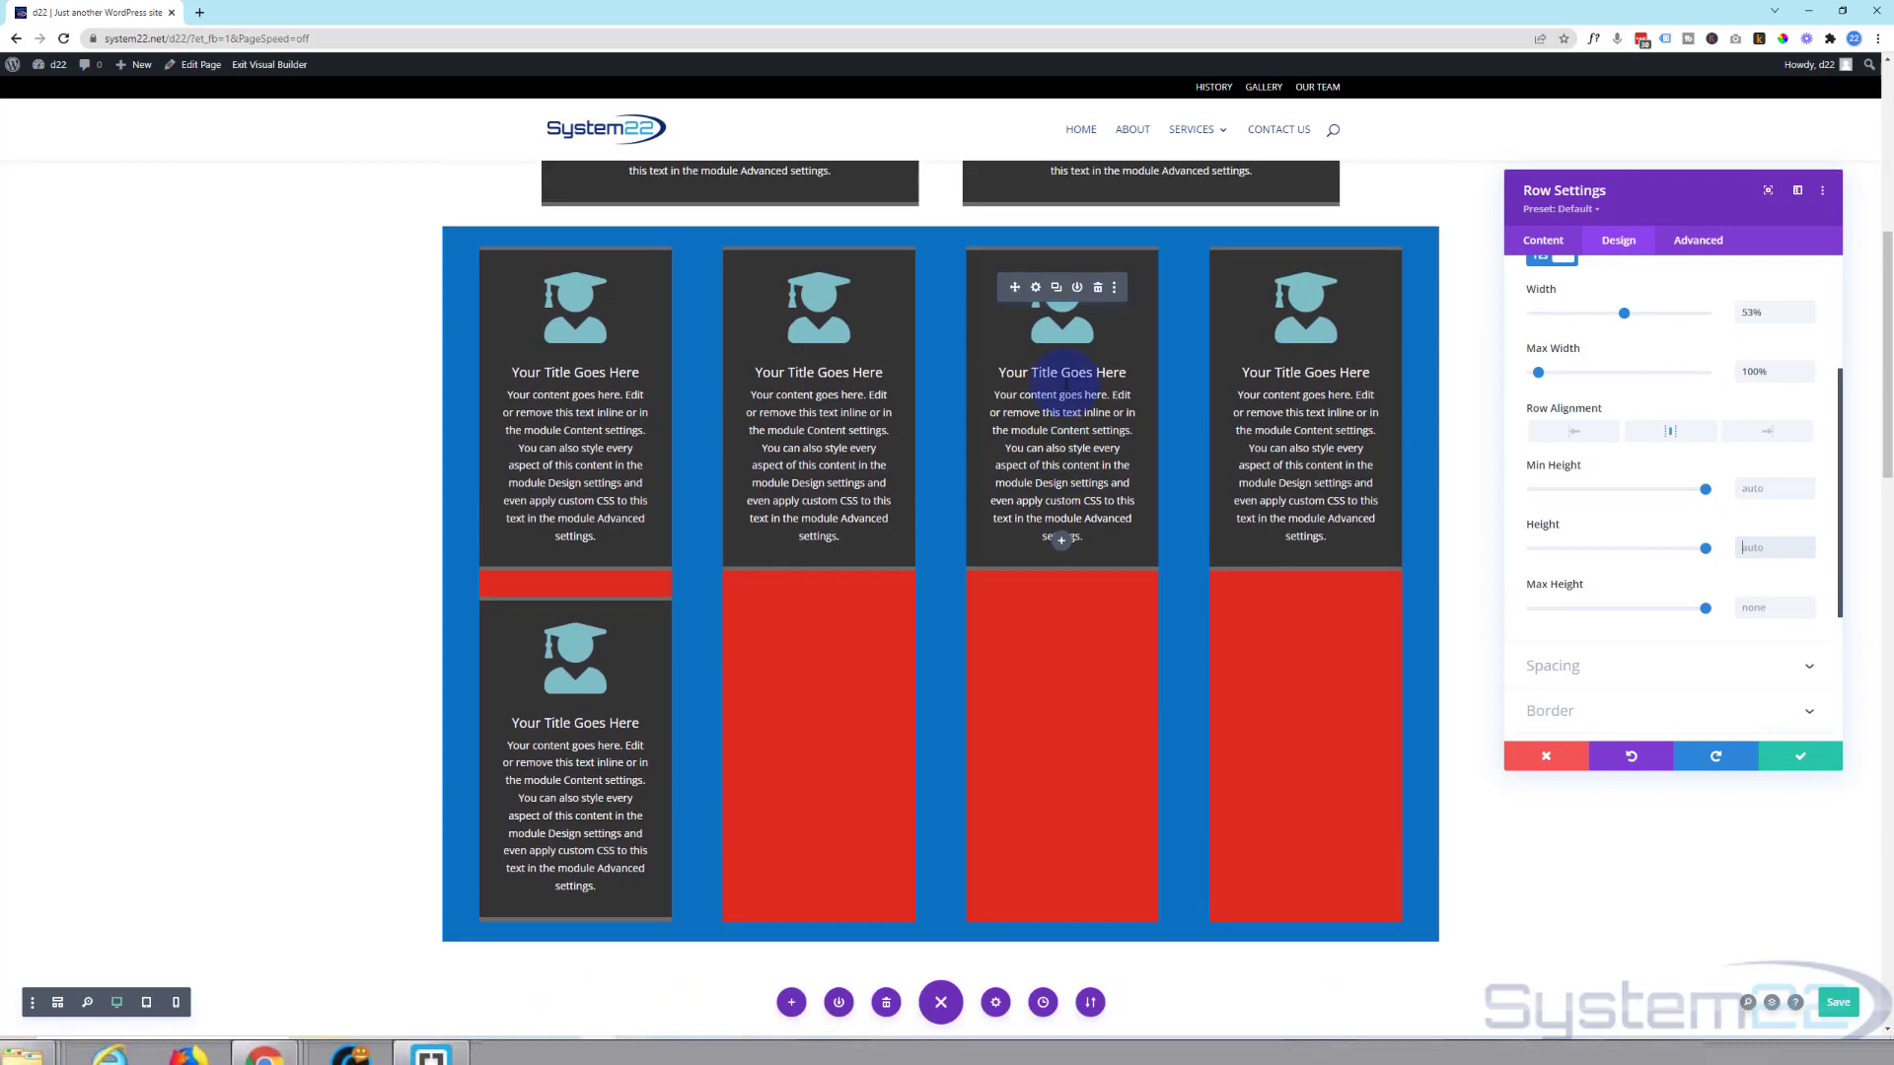